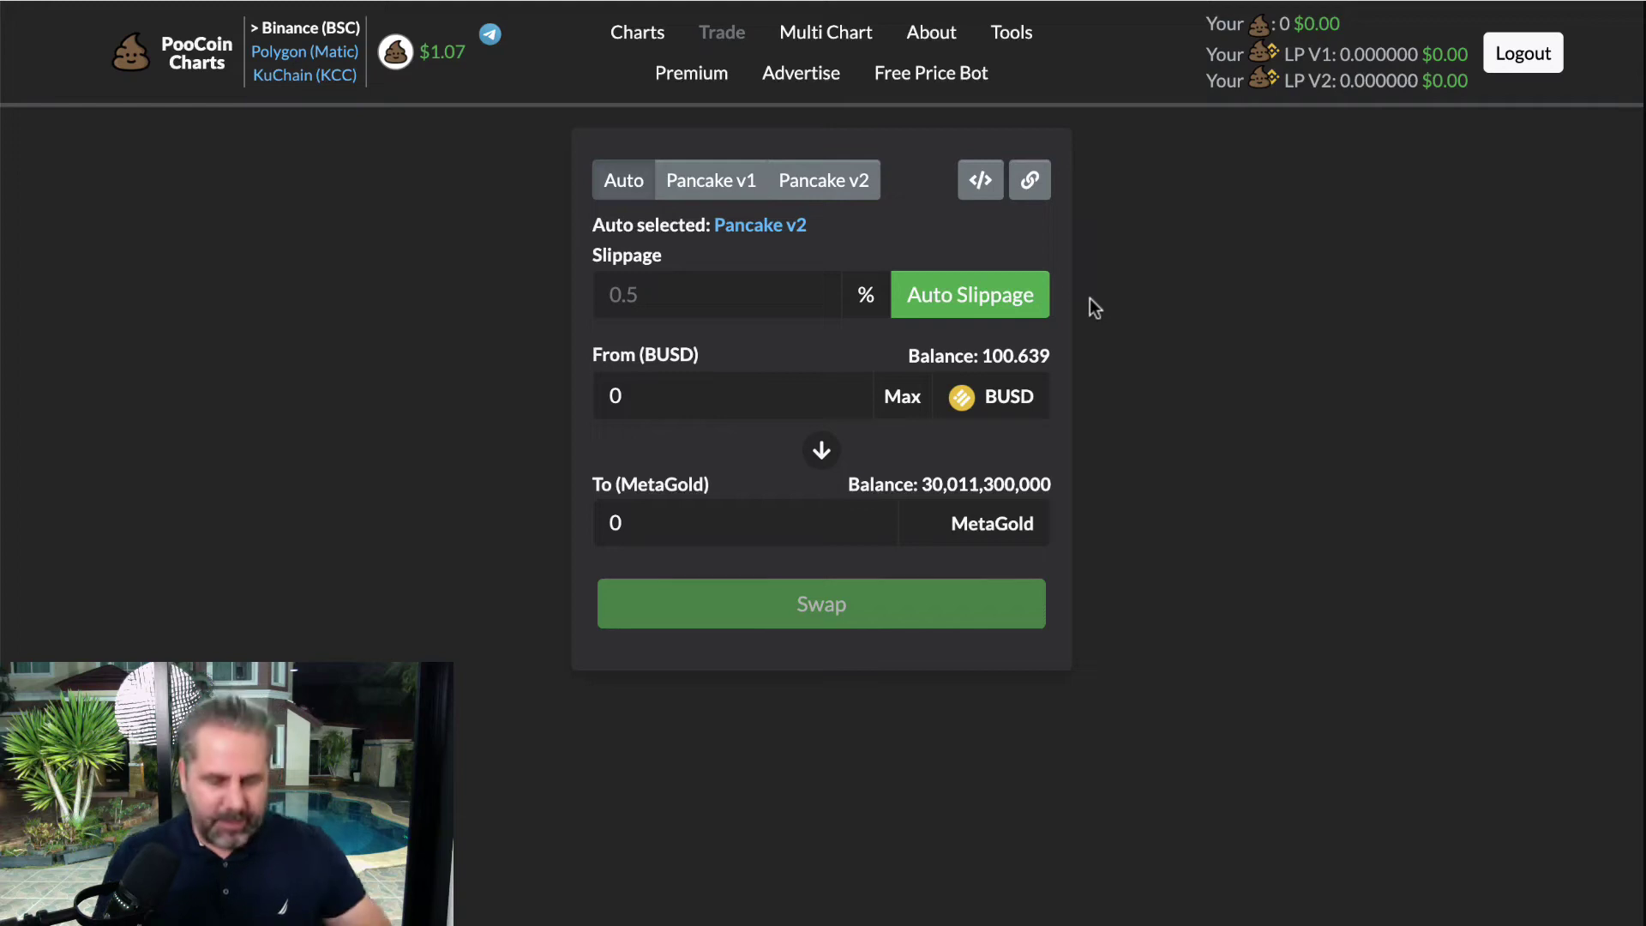
Step: Circle the PooCoin Charts logo, chain links and trading section for viewers
key("b")
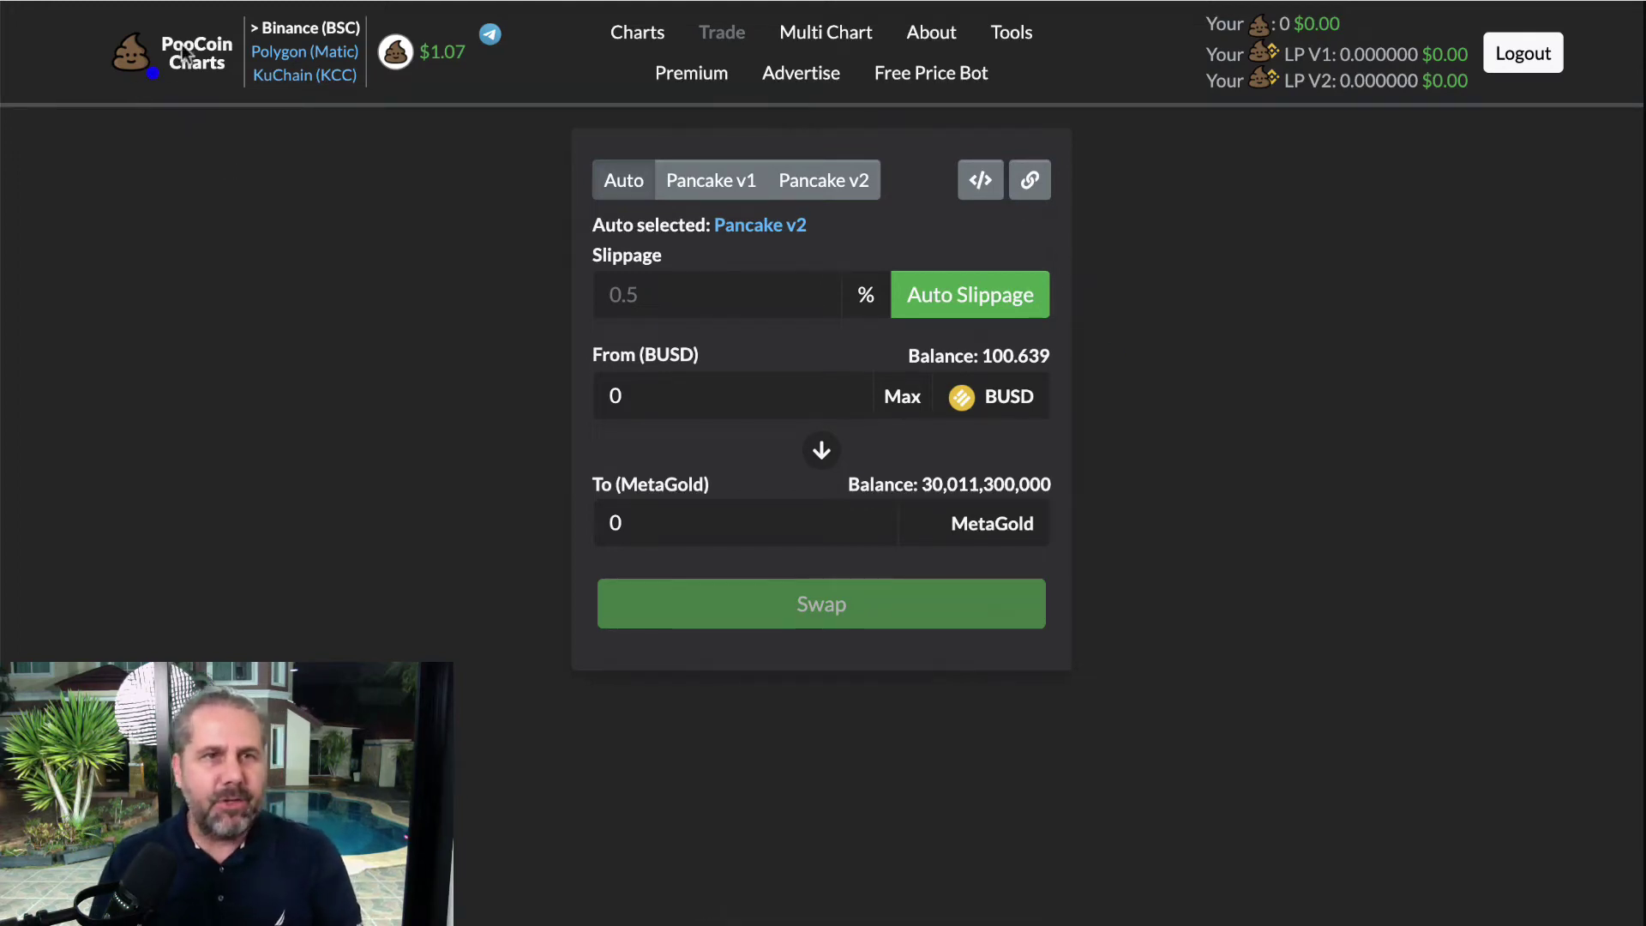
mouse_move(192, 16)
left_mouse_down()
mouse_move(78, 28)
mouse_move(268, 7)
mouse_move(161, 150)
left_mouse_up()
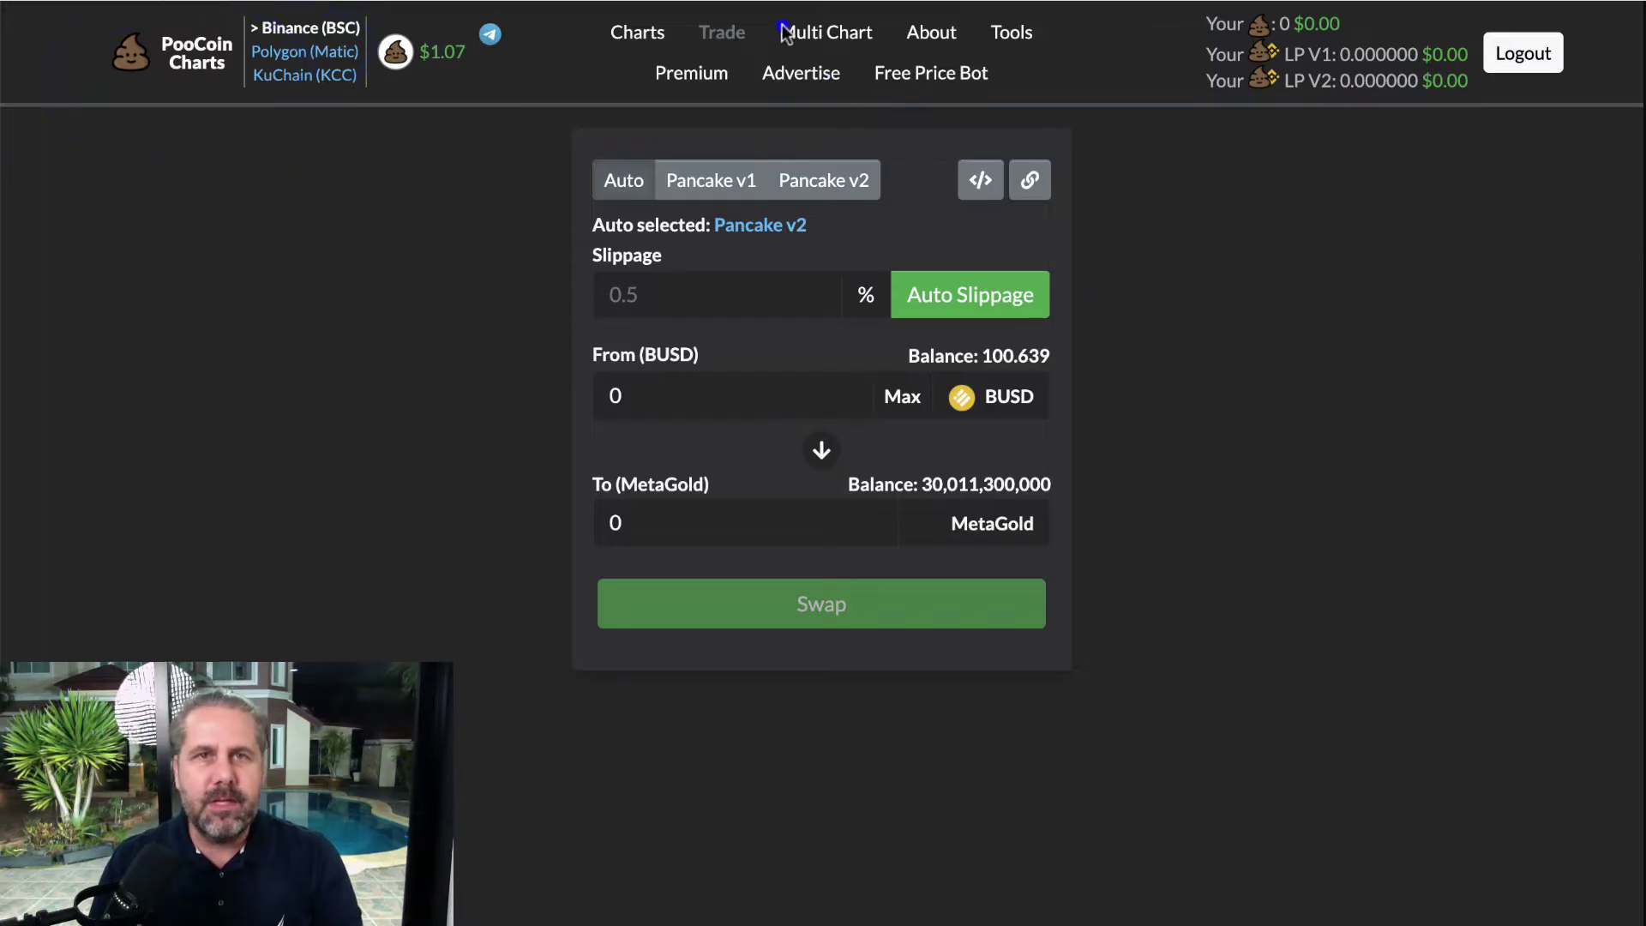
left_click_drag(676, 11, 671, 14)
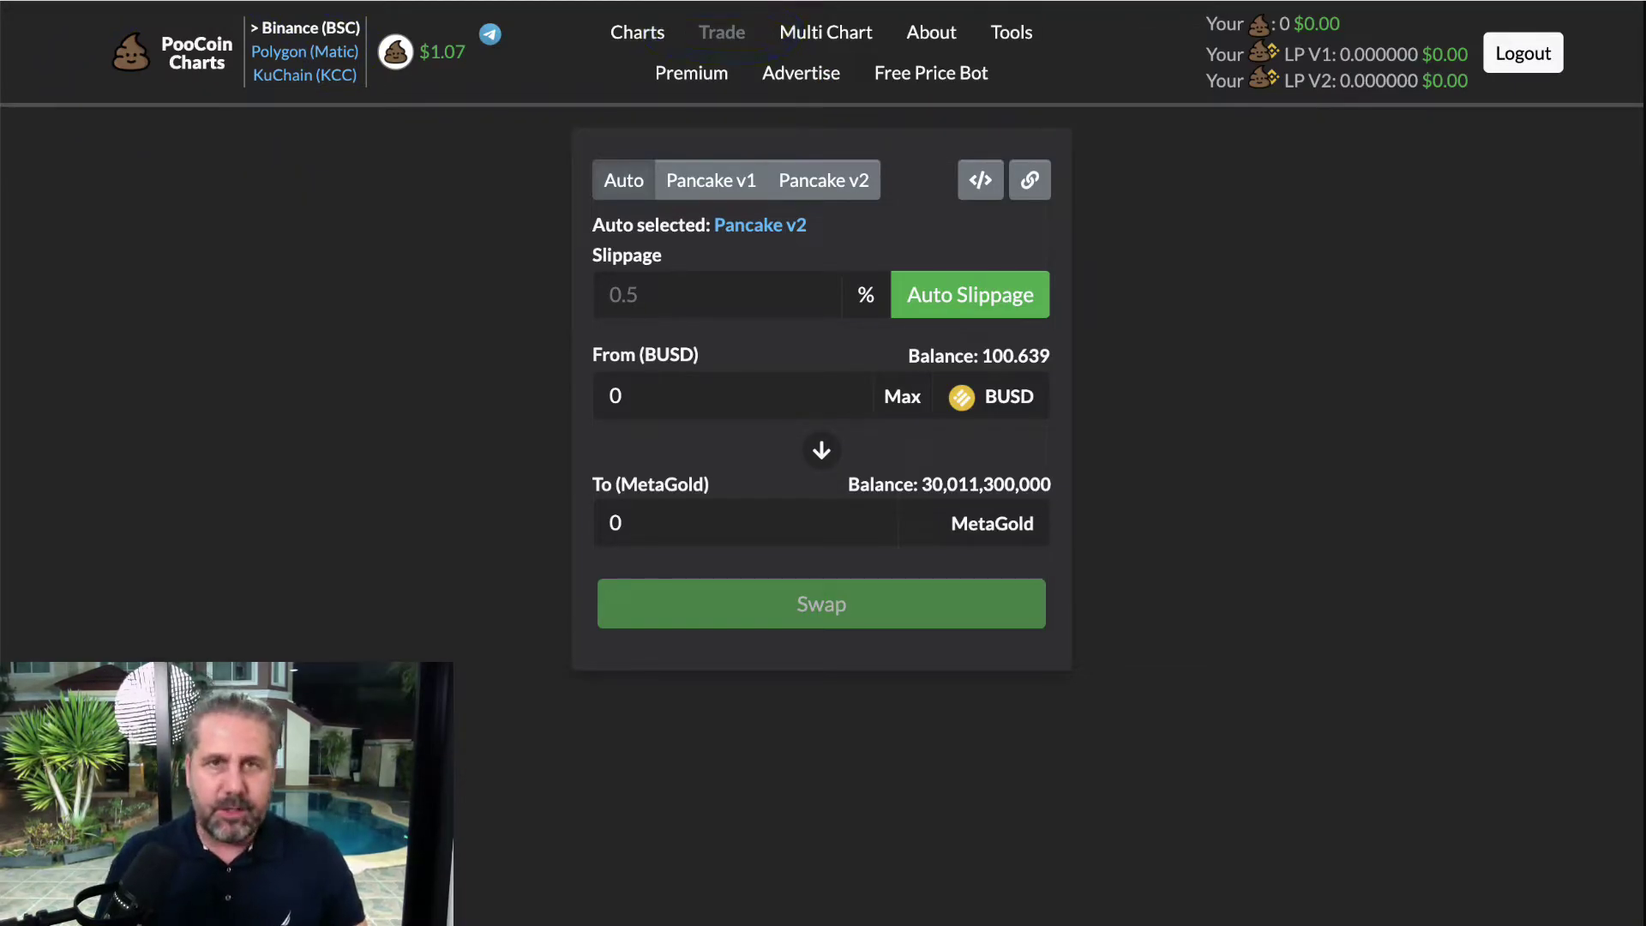
Step: Visit the BSC Charts page, try its token search, then return to the Trade swap page
left_click(206, 47)
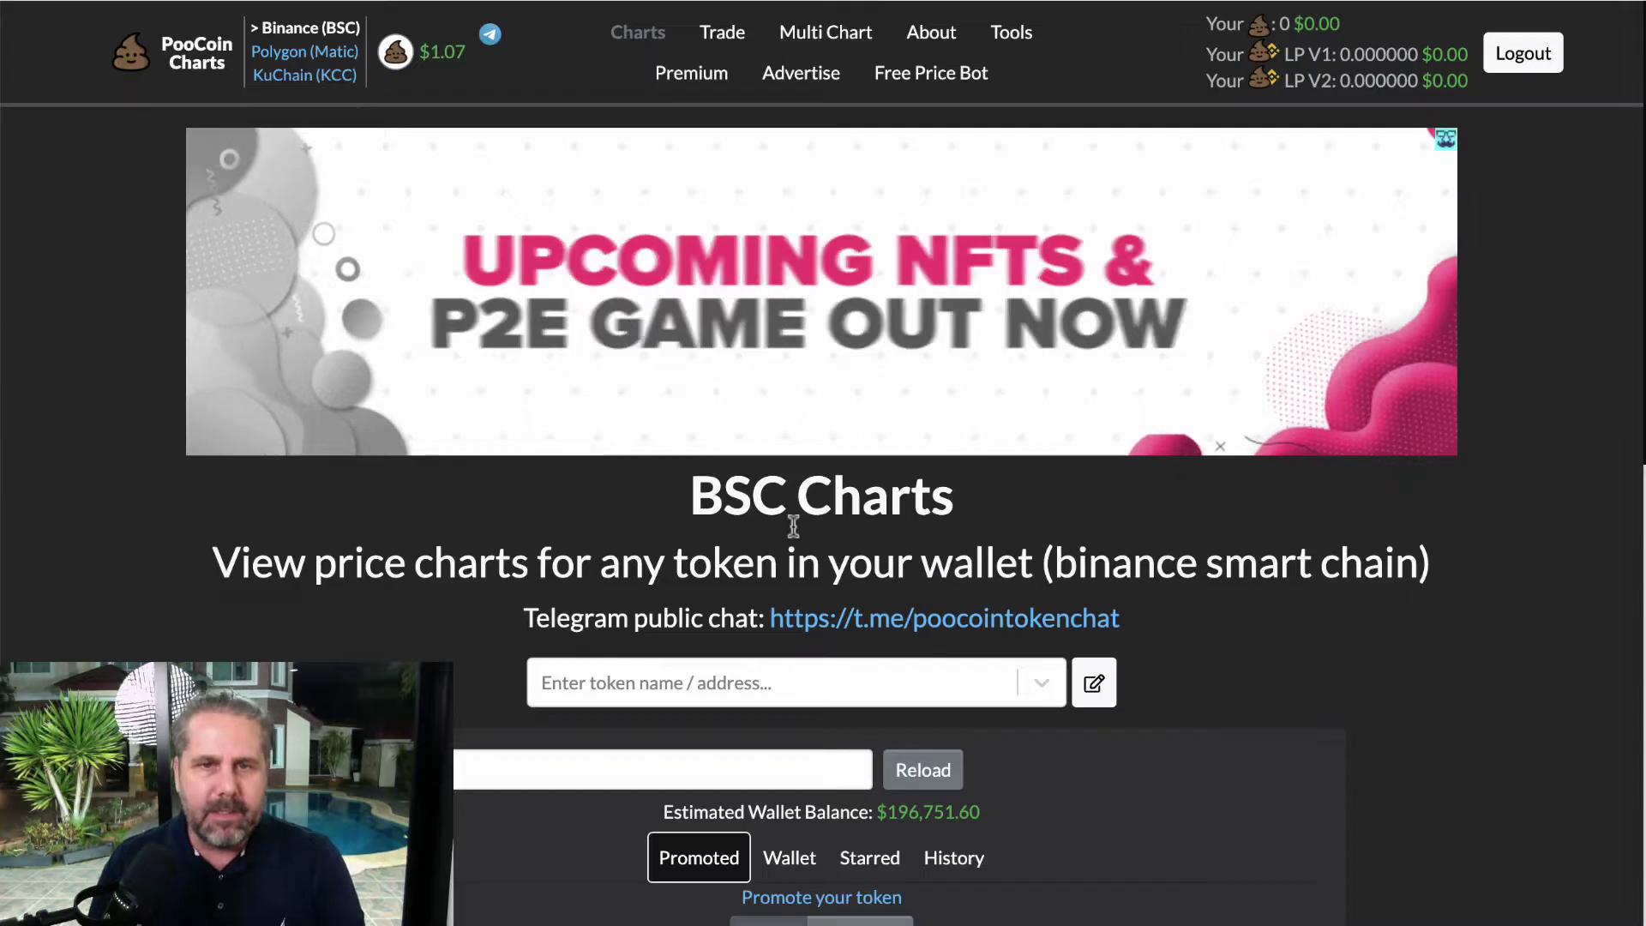
scroll(798, 600, "down", 7)
scroll(805, 672, "up", 7)
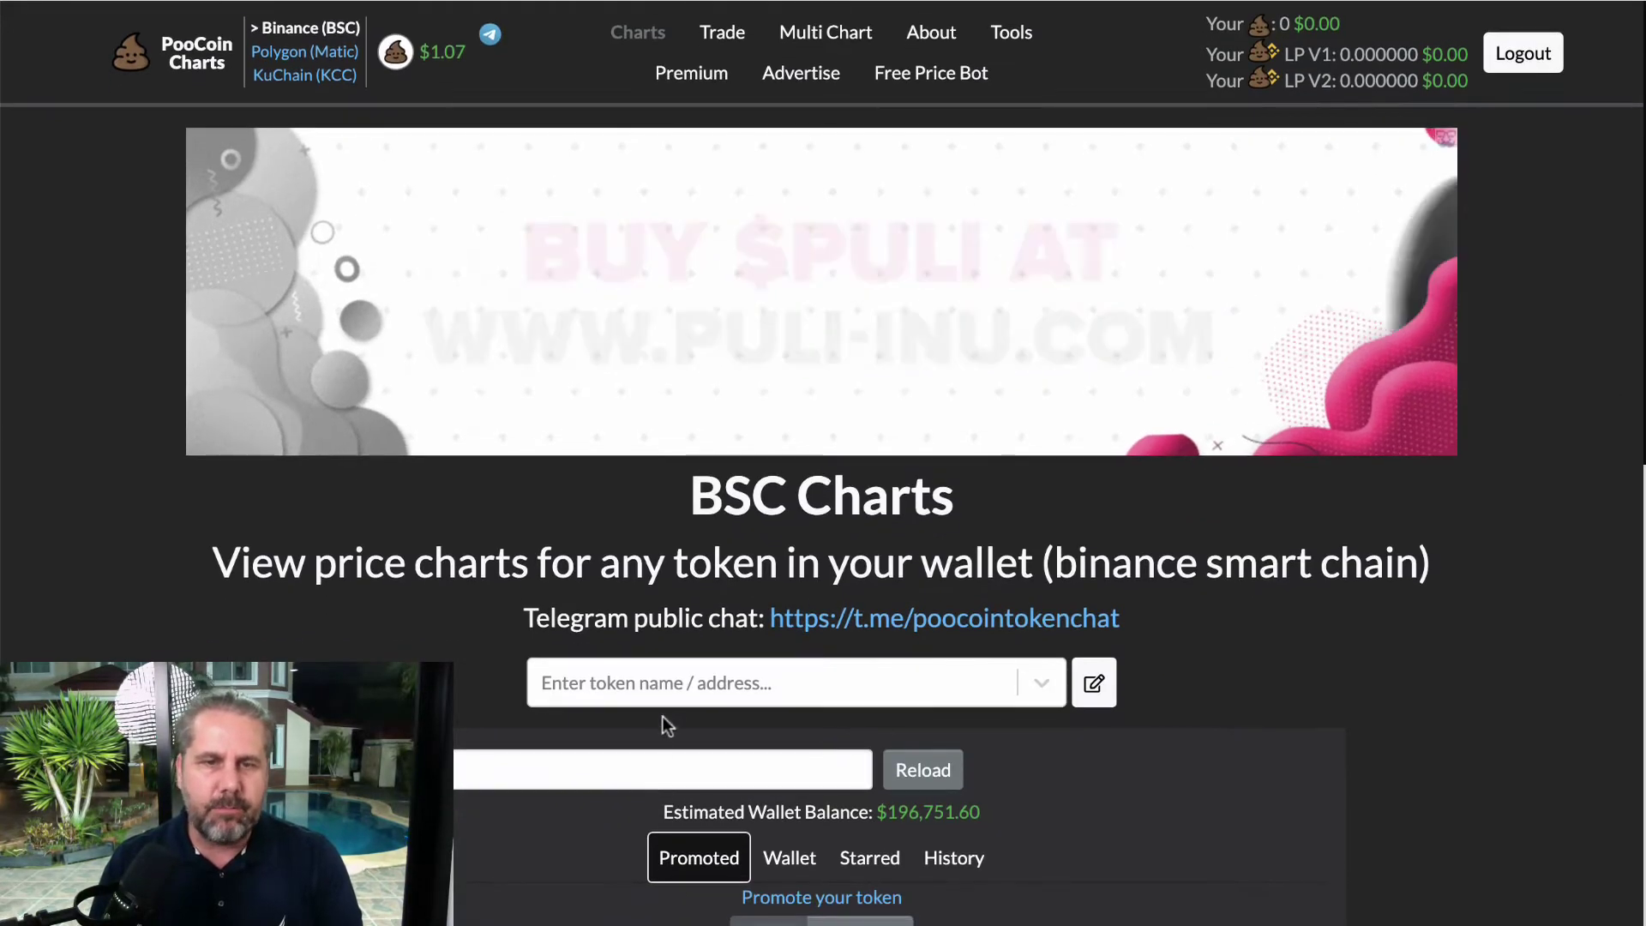
left_click(683, 681)
left_click(1565, 540)
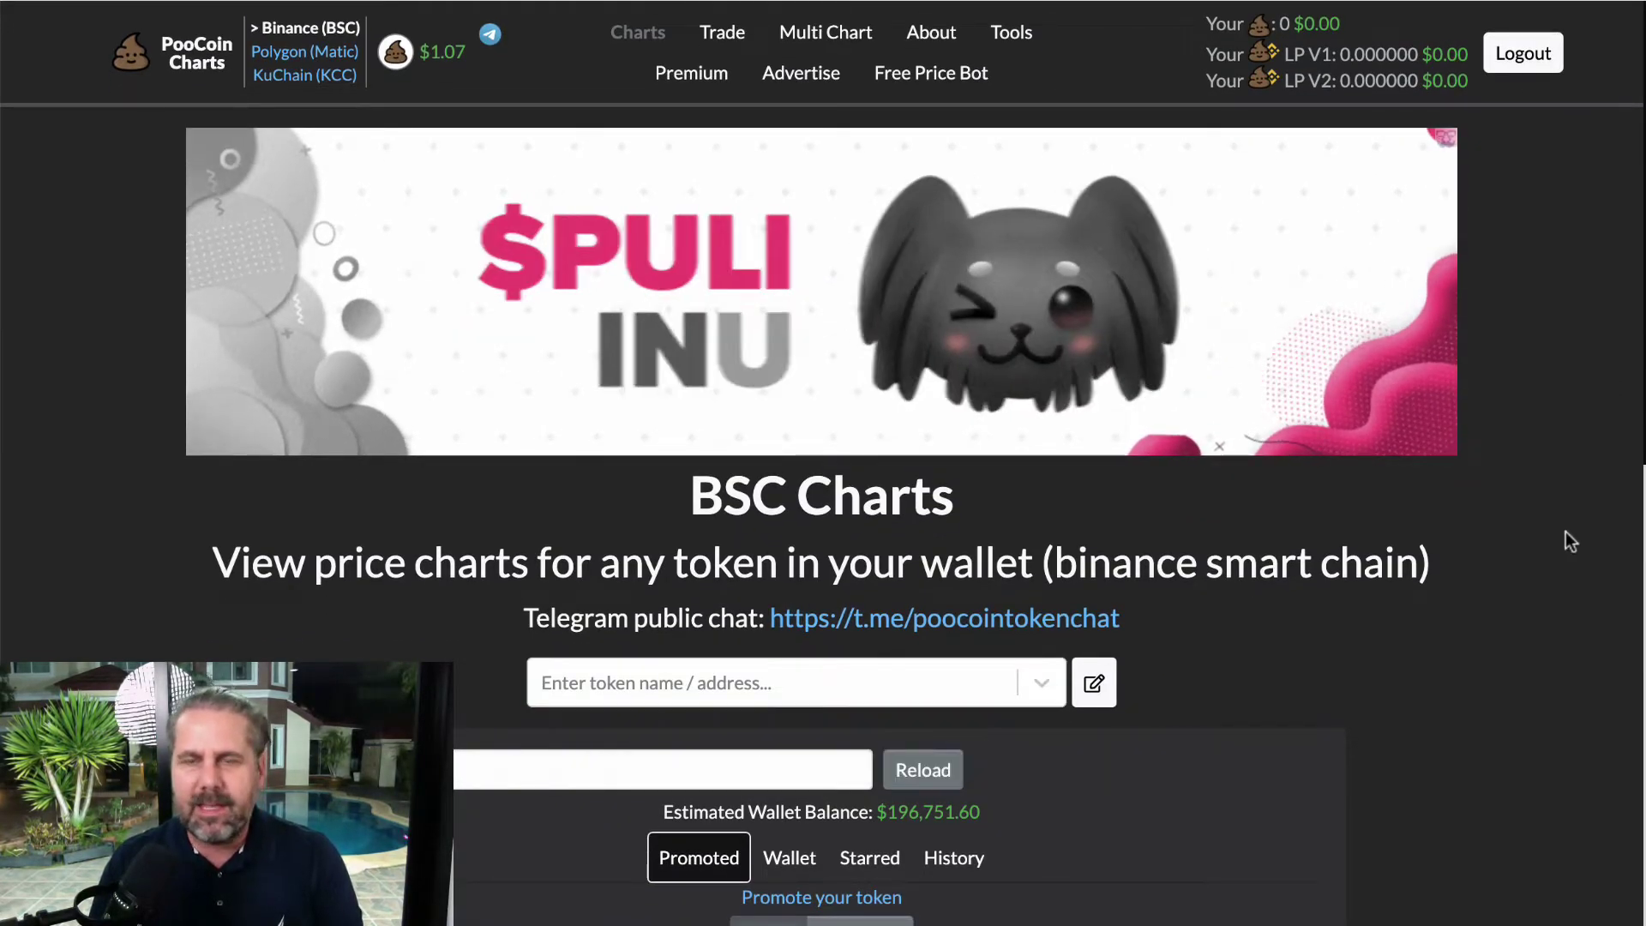
left_click(722, 33)
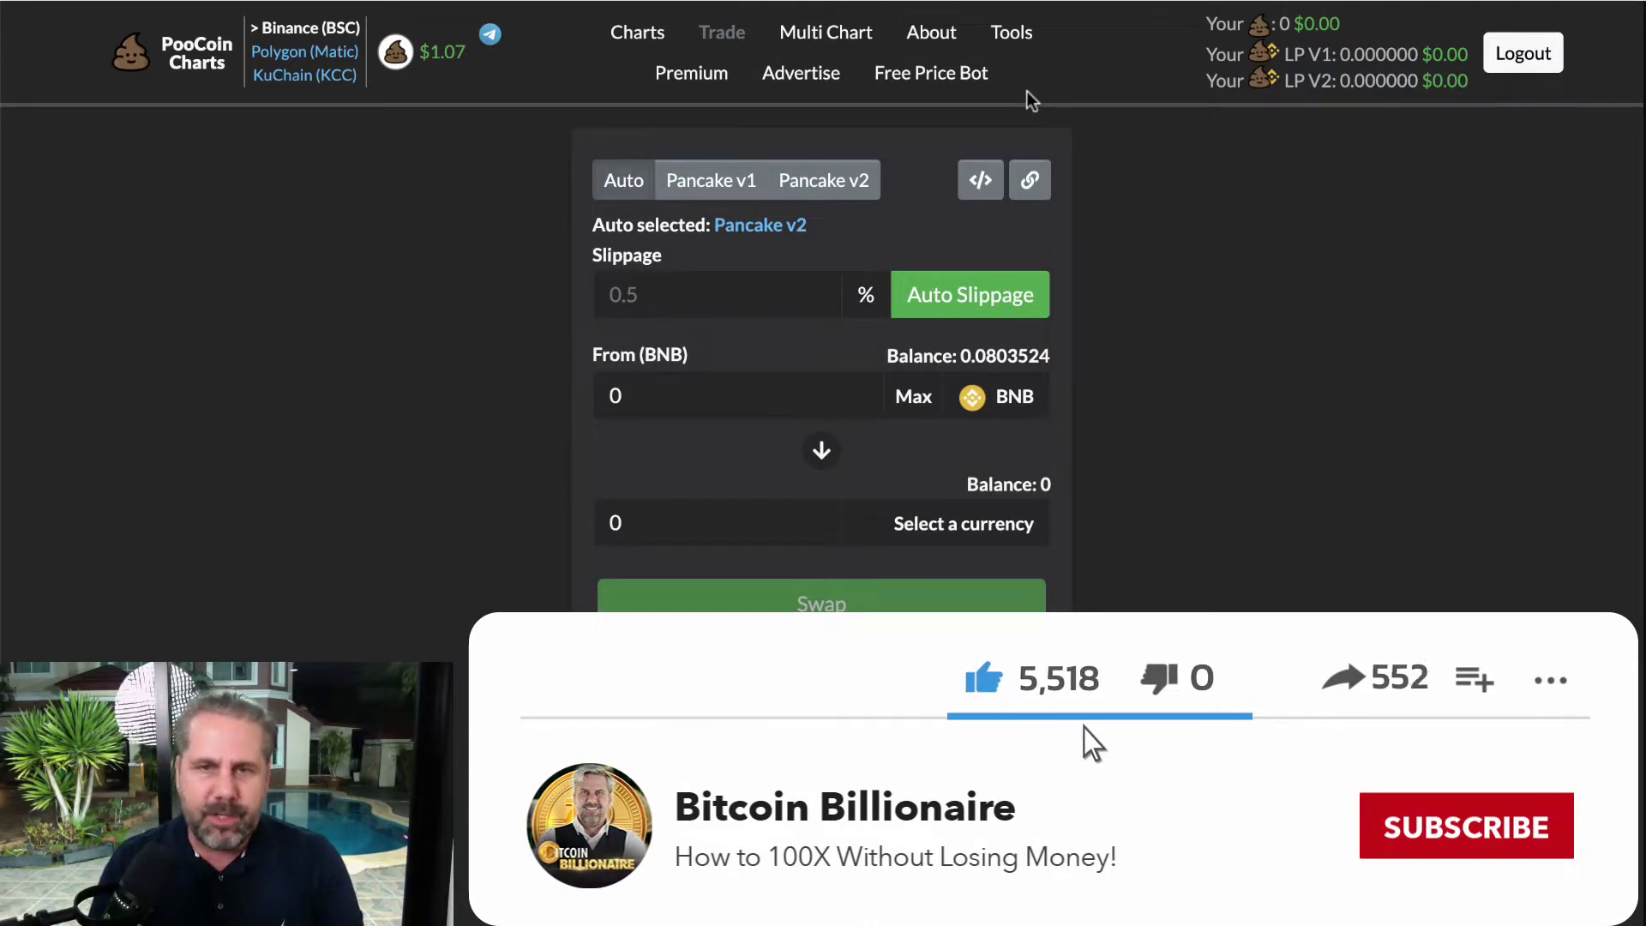
Step: Search 'metagold rewards' and set MetaGold Rewards as the token to receive
left_click(997, 533)
left_click(812, 283)
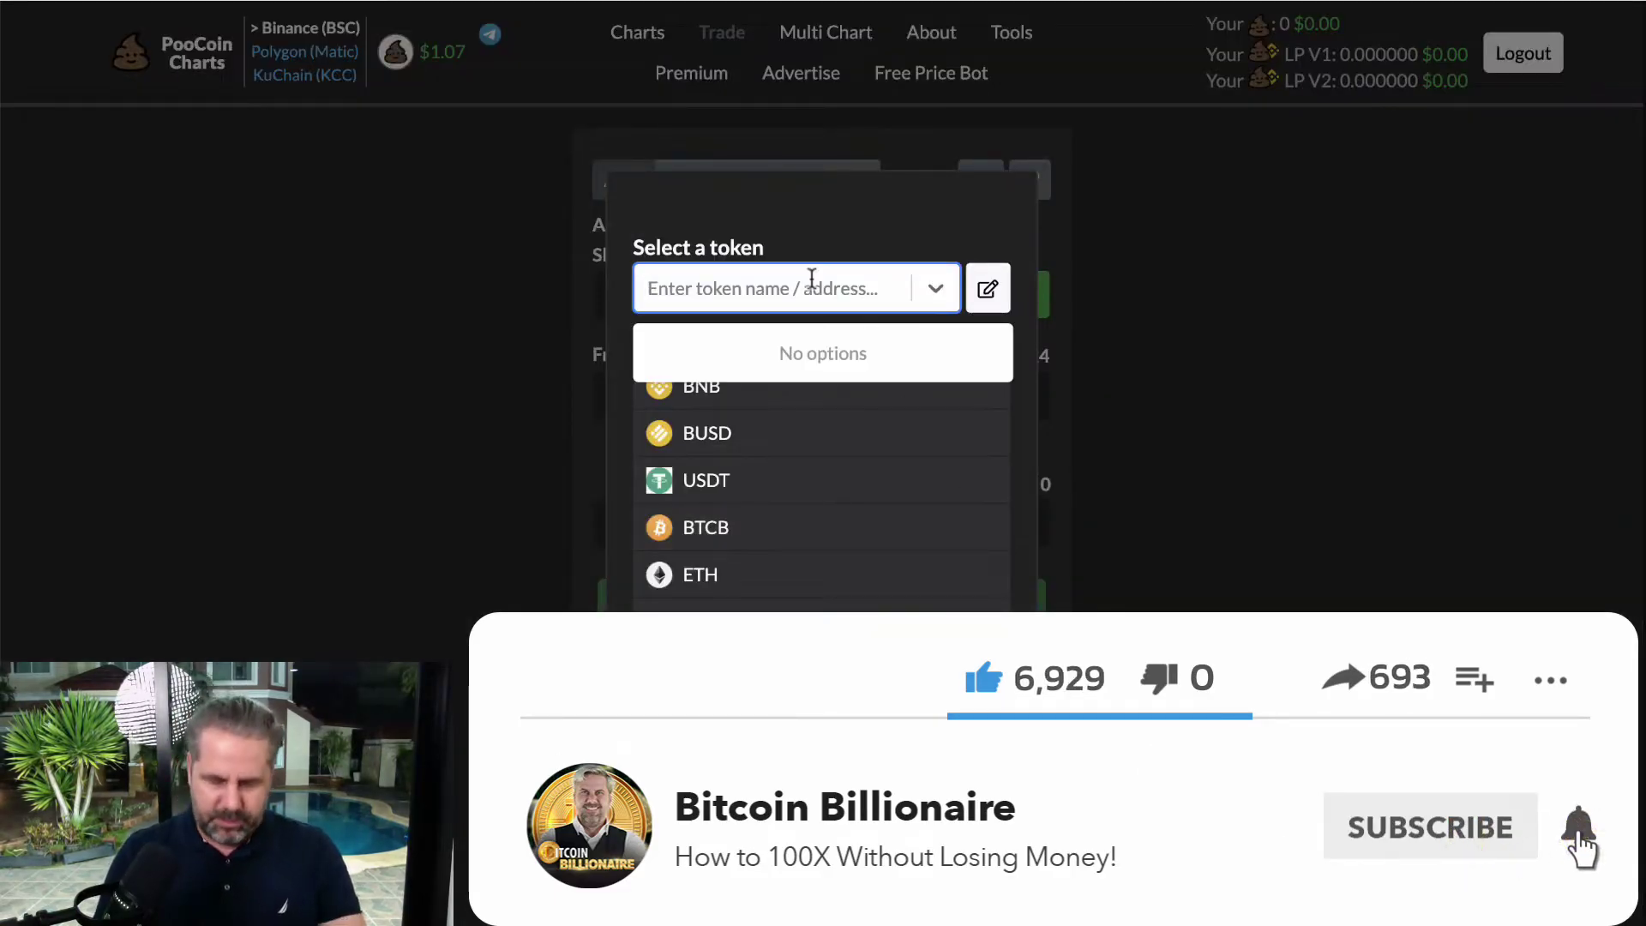
type("metag")
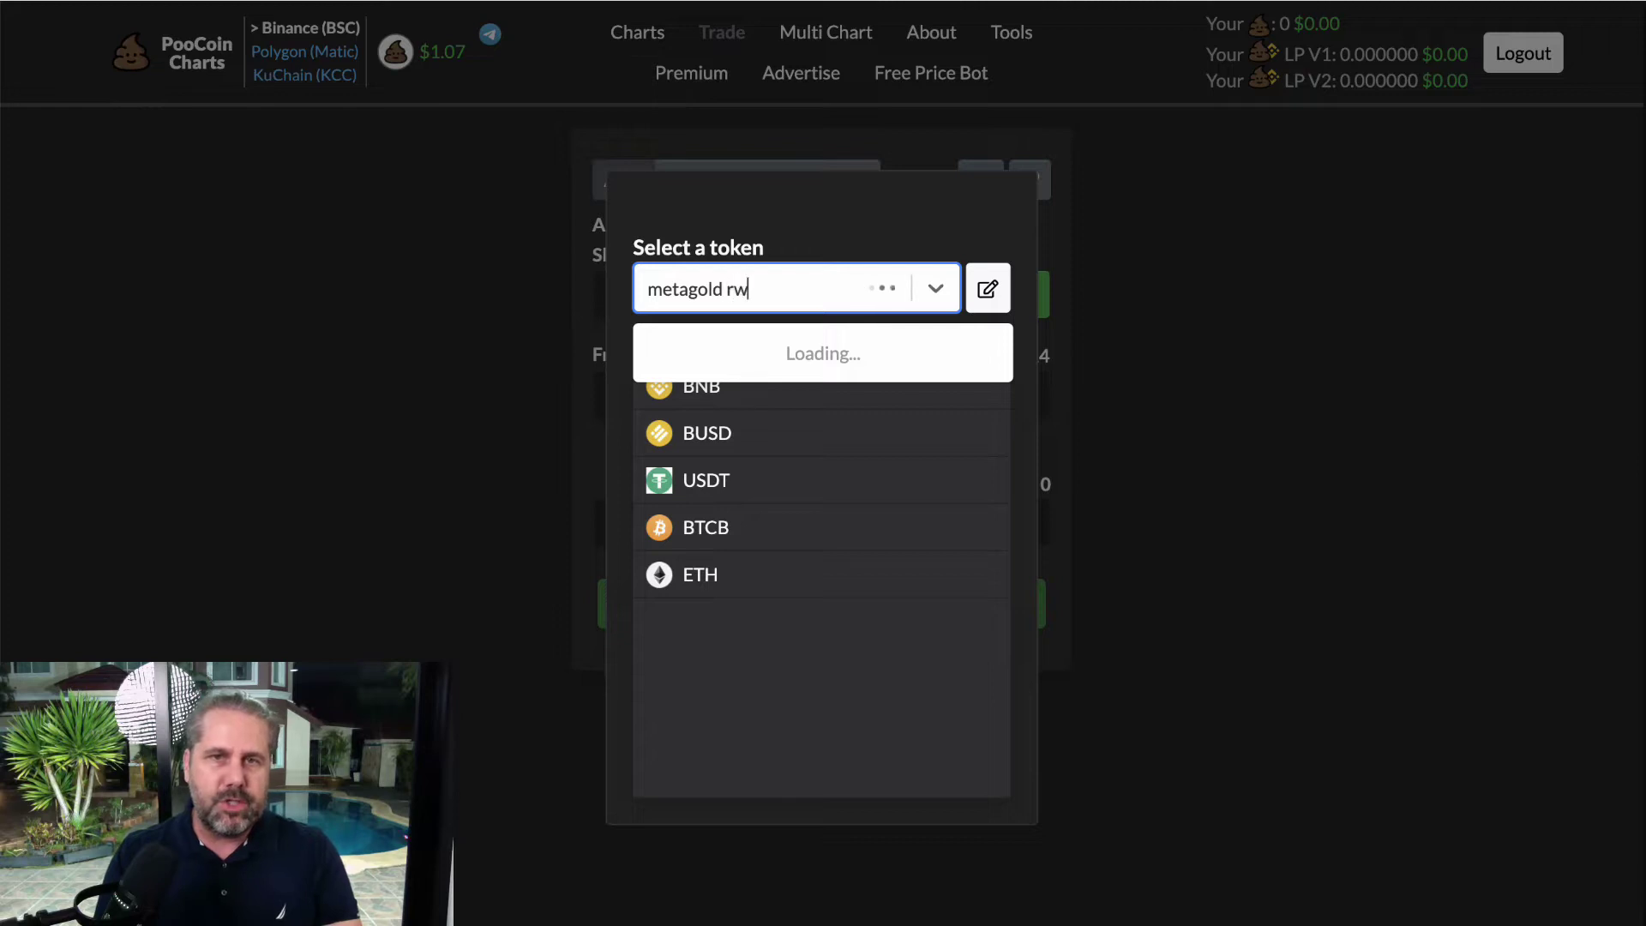
type("old rewards")
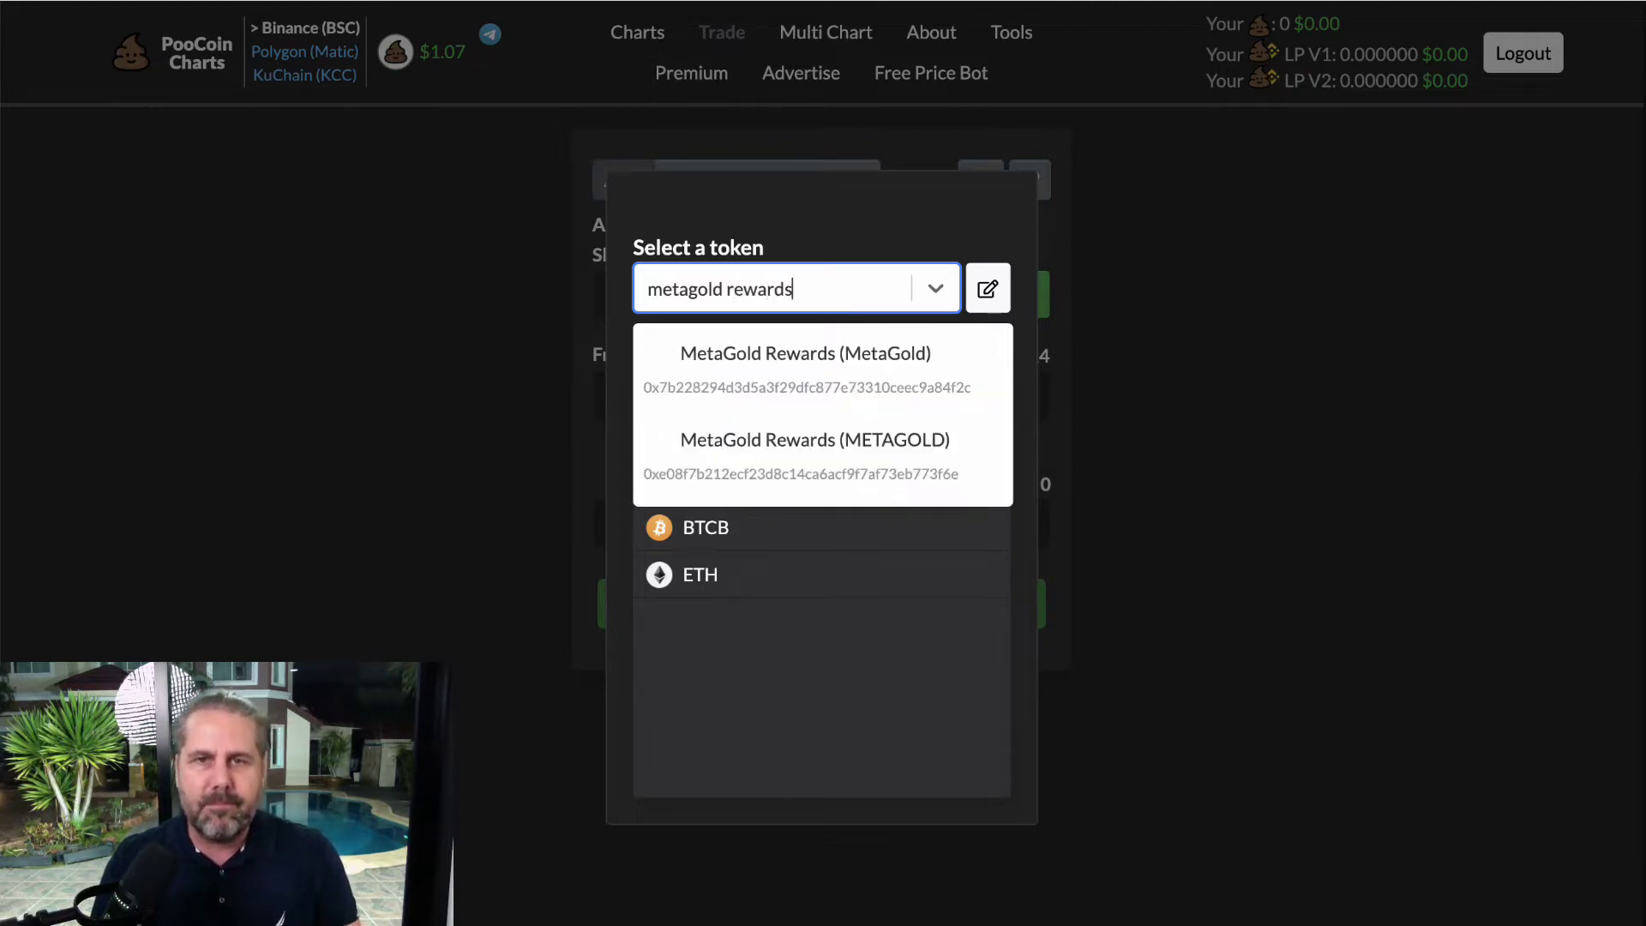
left_click(813, 360)
Step: Toggle automatic slippage off and on, leaving it enabled, and open the pay-token chooser
left_click(939, 295)
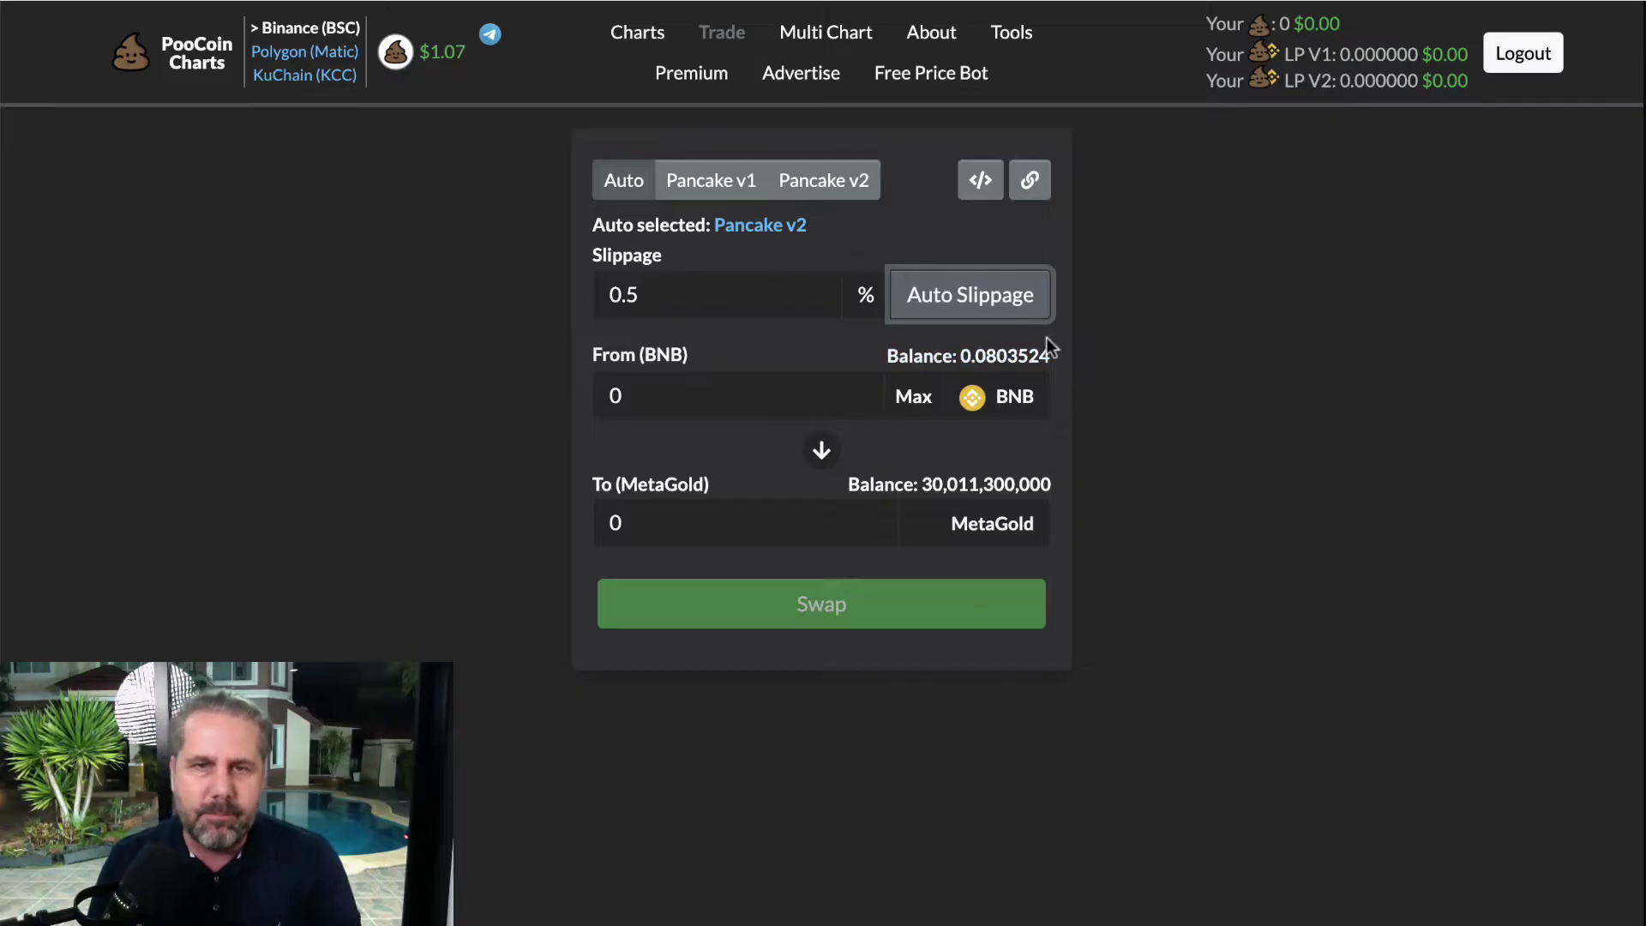
left_click(981, 295)
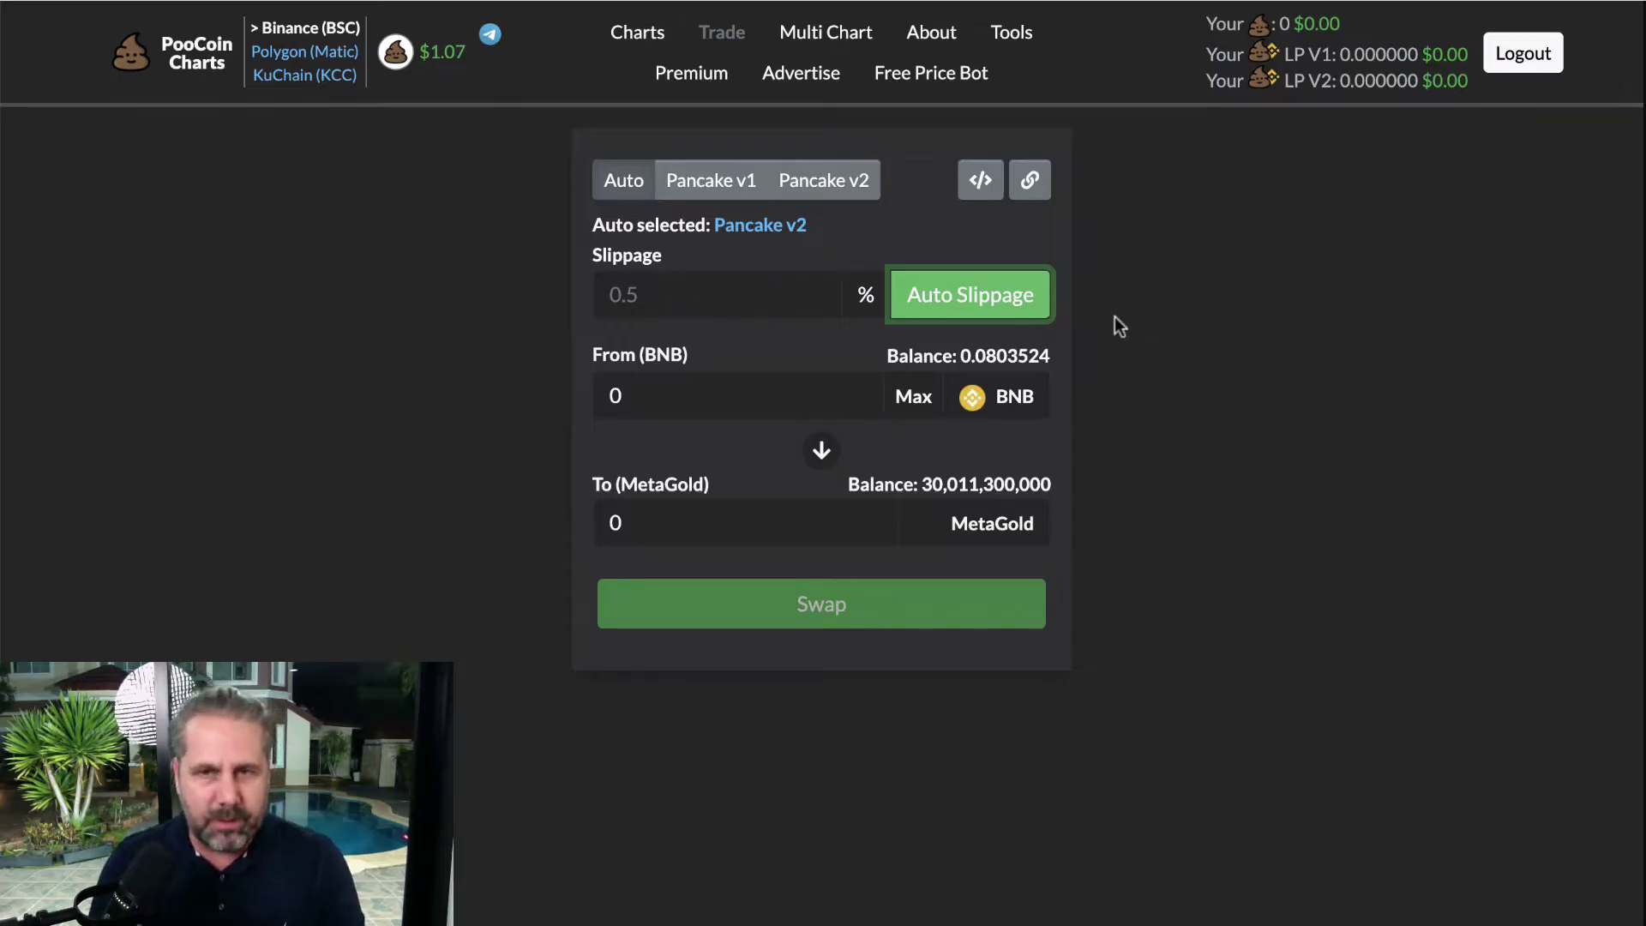
left_click(1023, 300)
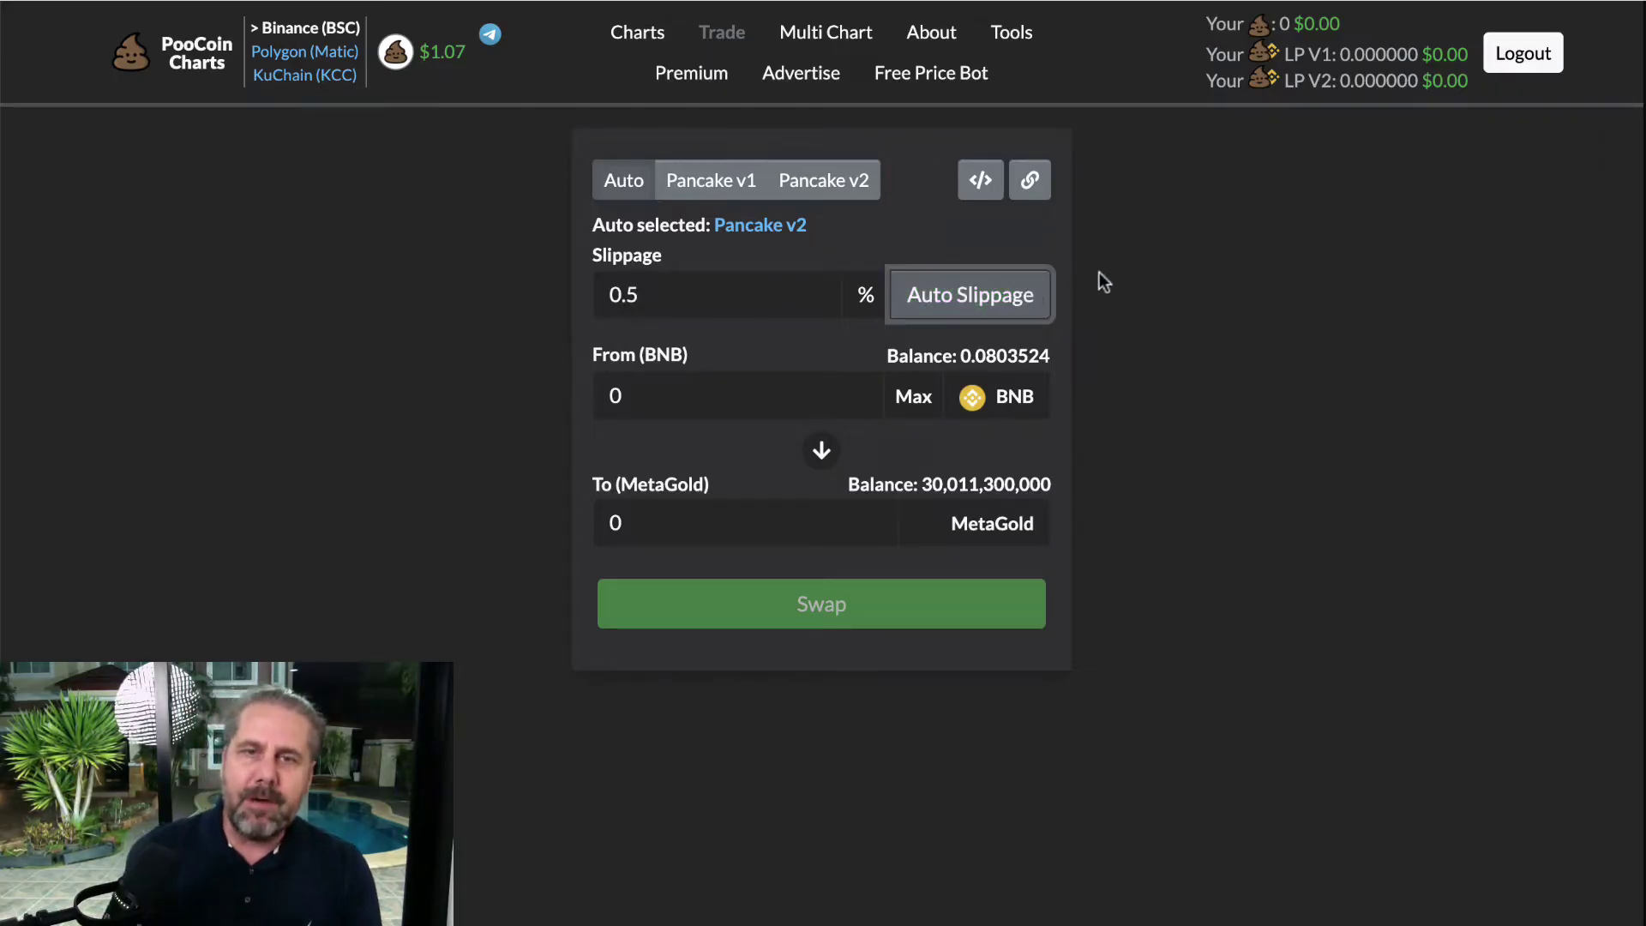
left_click(962, 296)
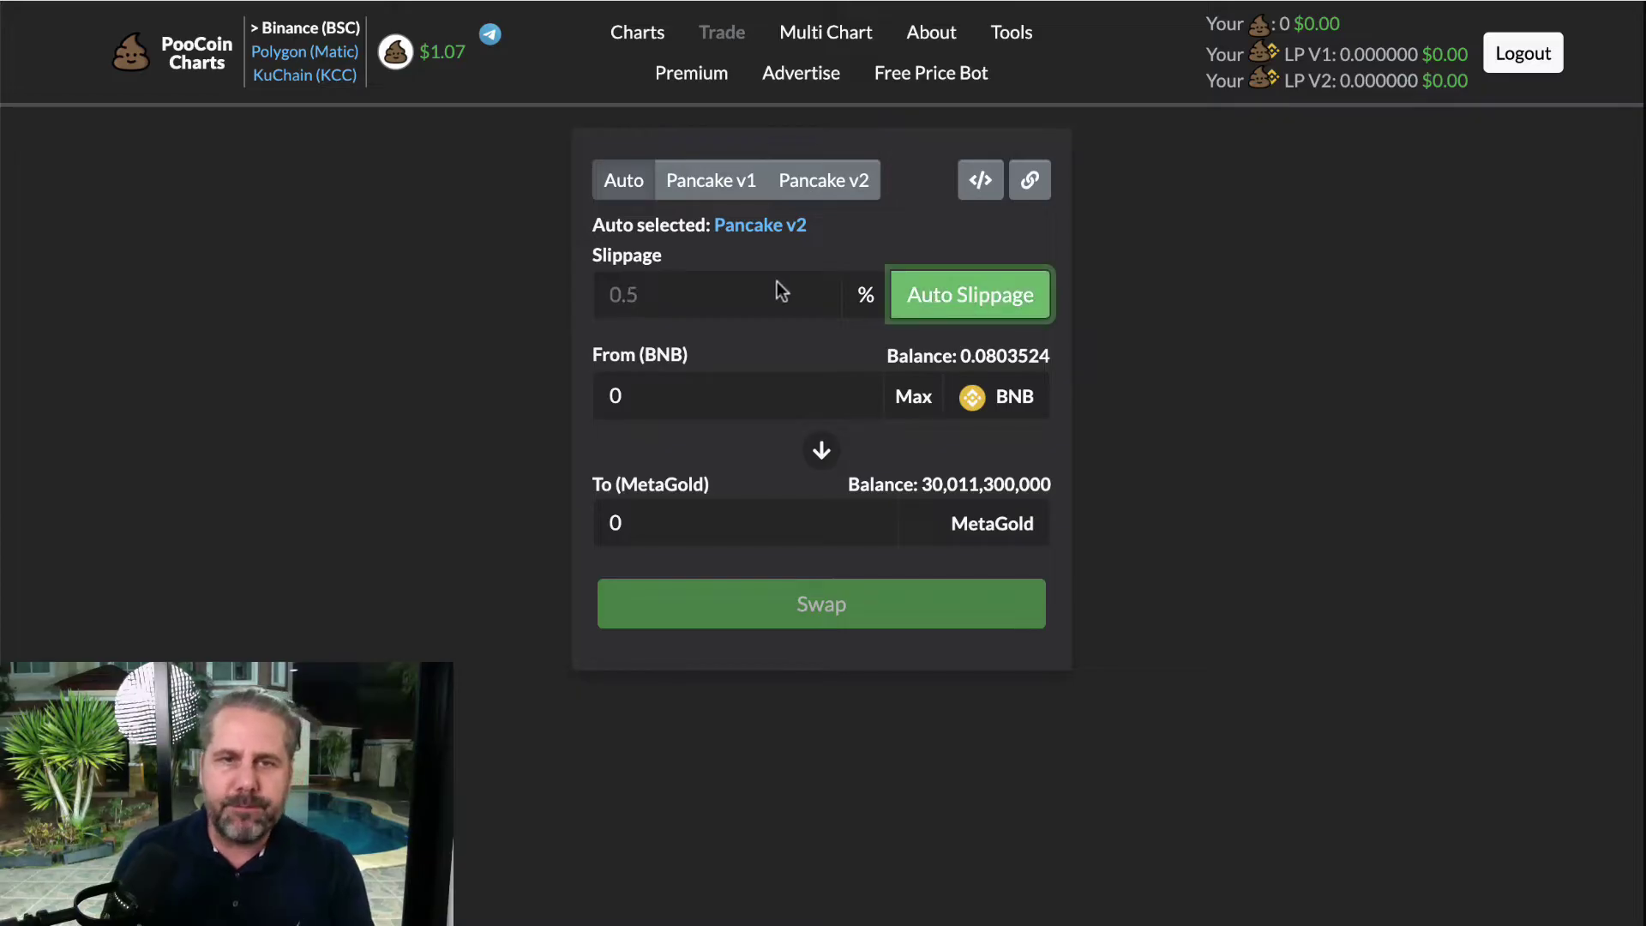
left_click(997, 396)
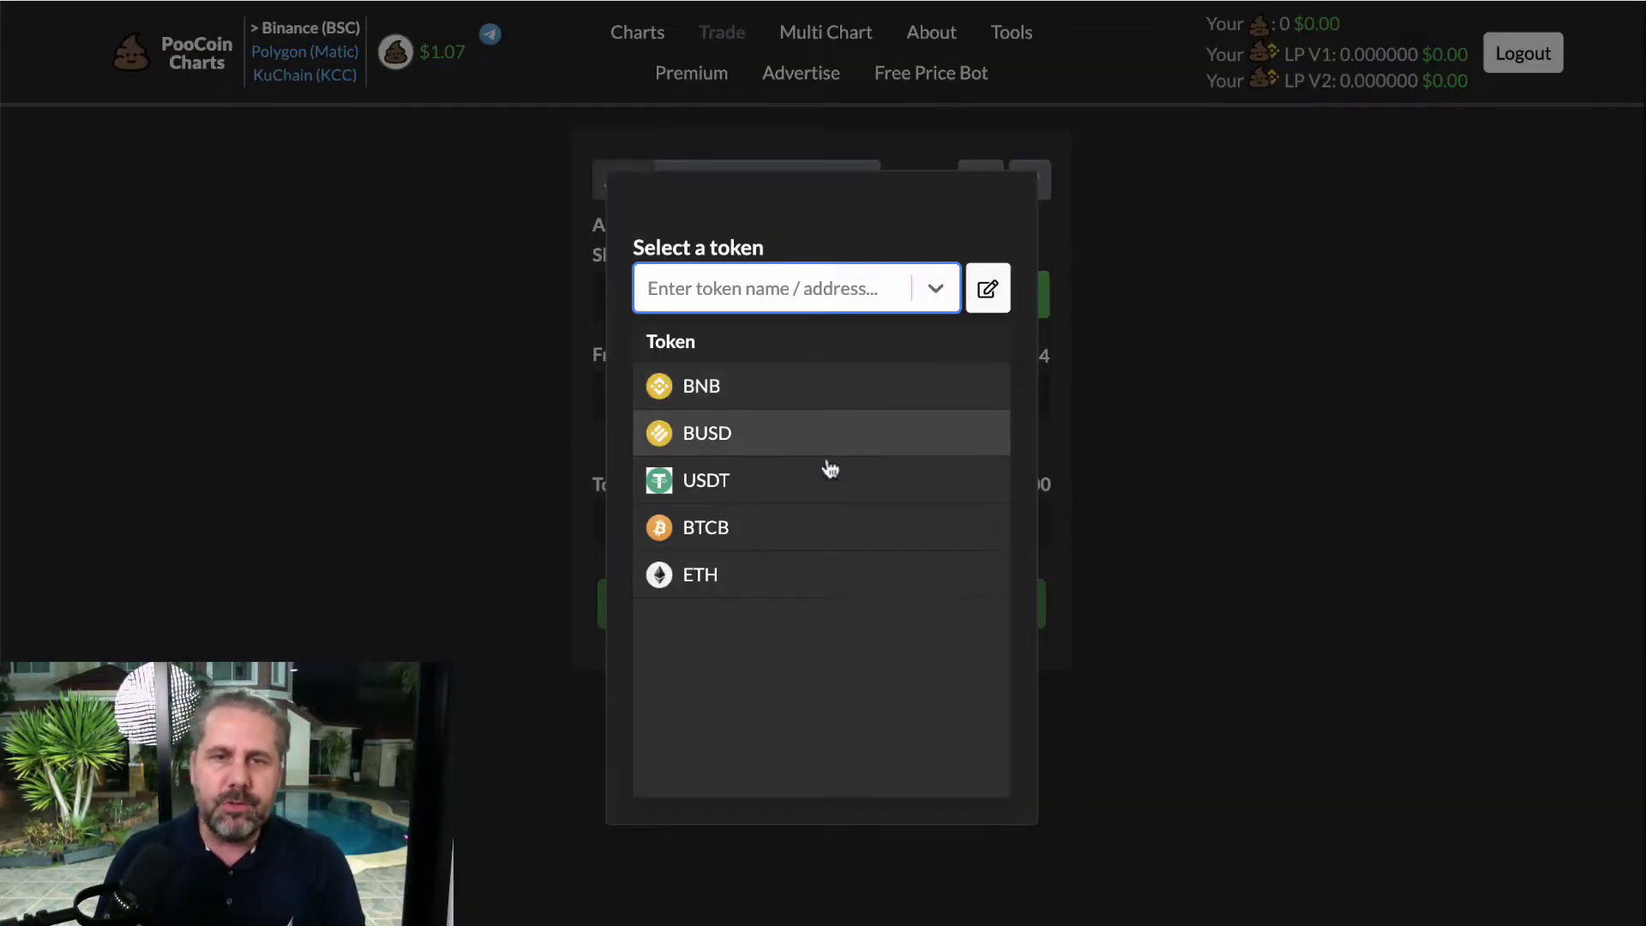
Step: Pay with 100 BUSD, keep auto slippage on, and submit the swap for MetaGold
left_click(817, 430)
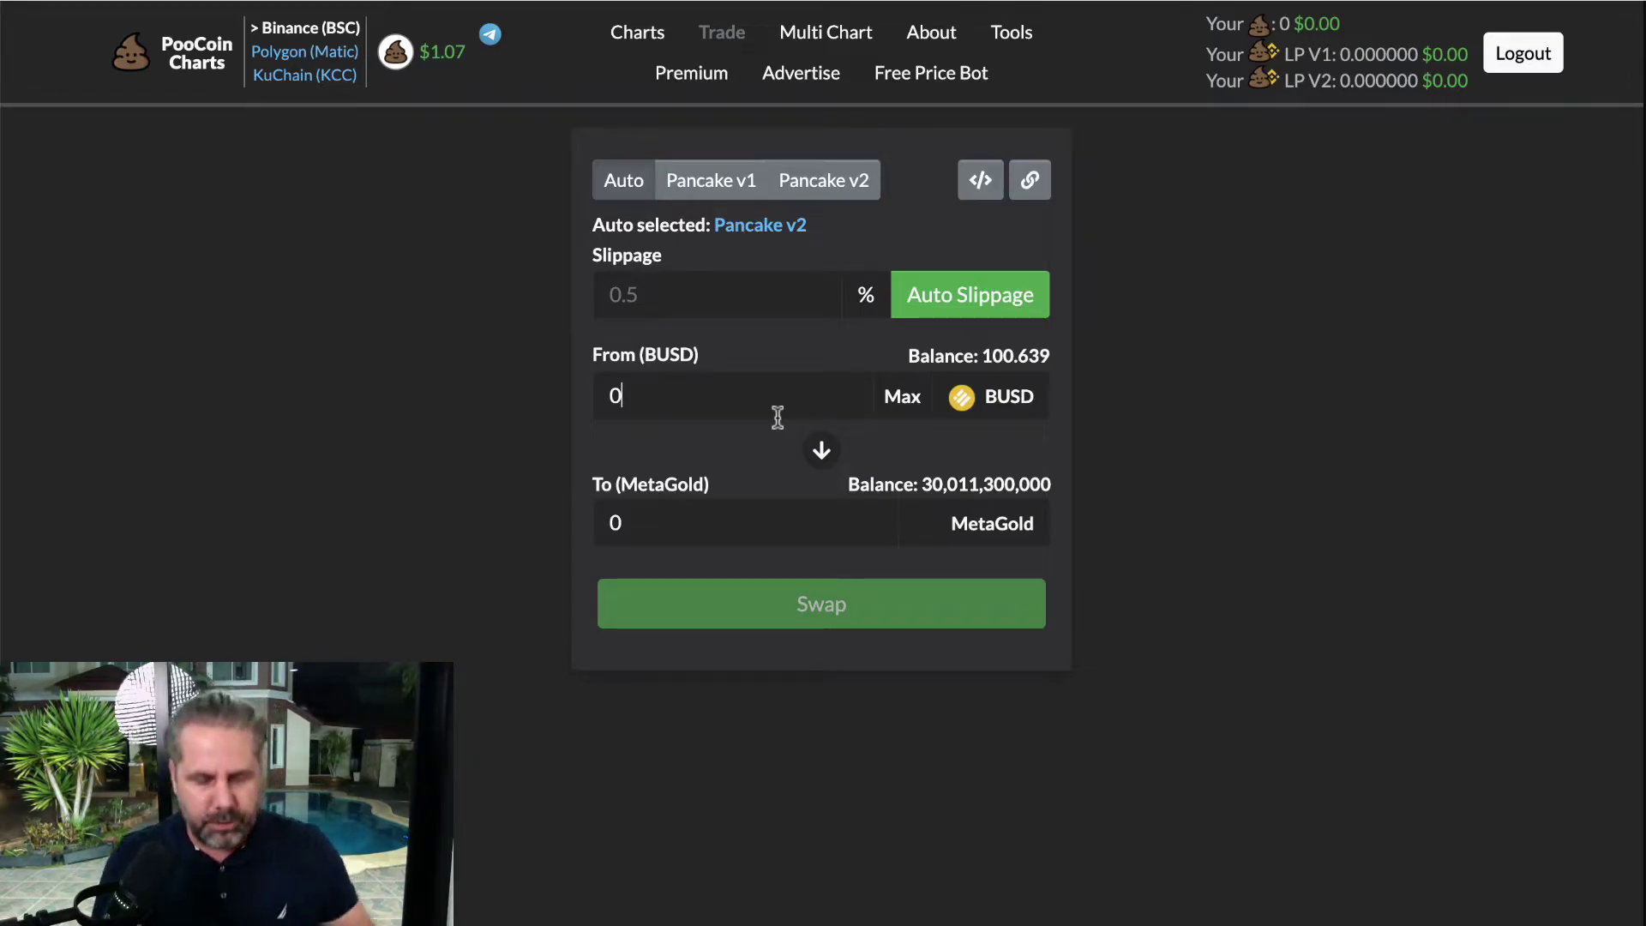
type("1")
key("BackSpace")
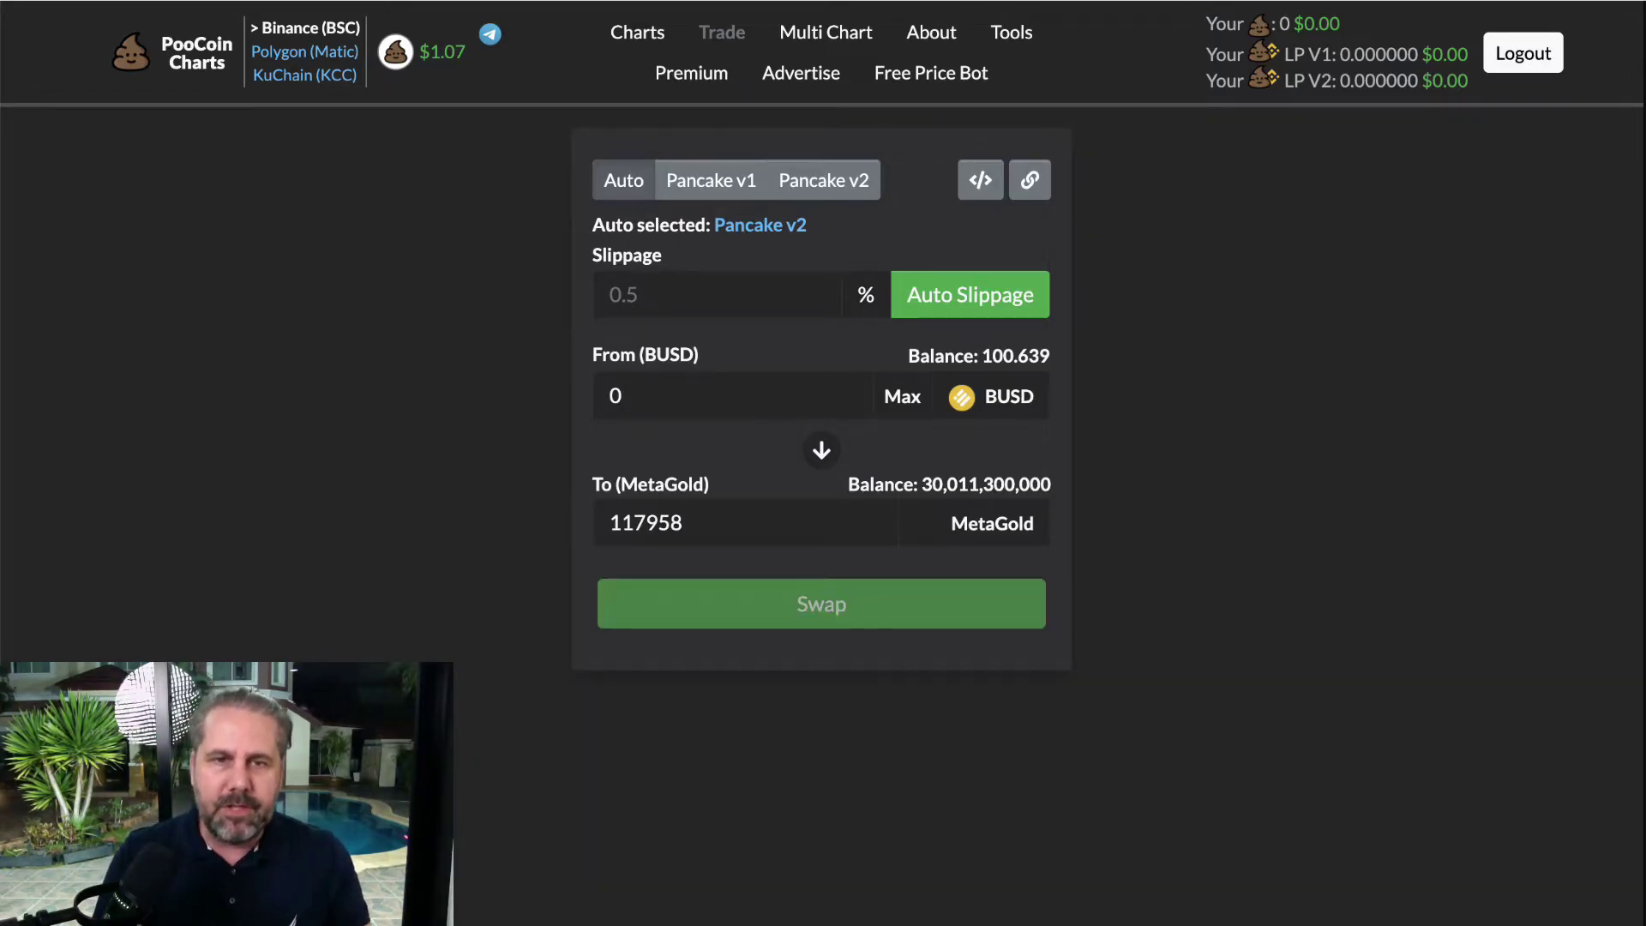
type("100")
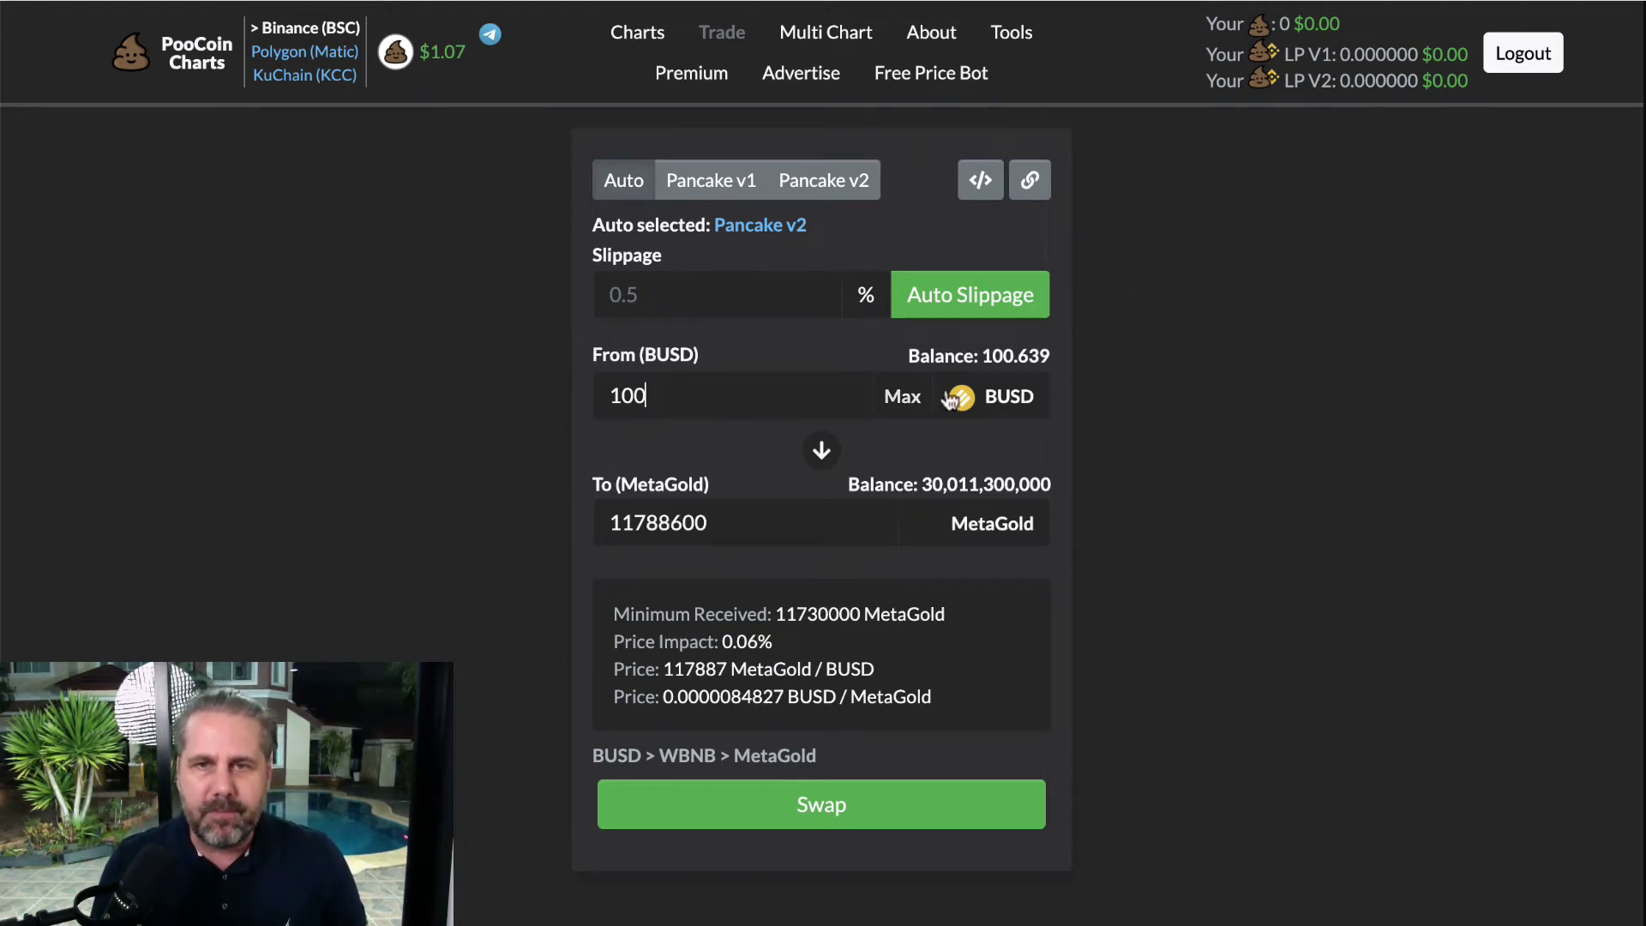
left_click(966, 291)
left_click(966, 291)
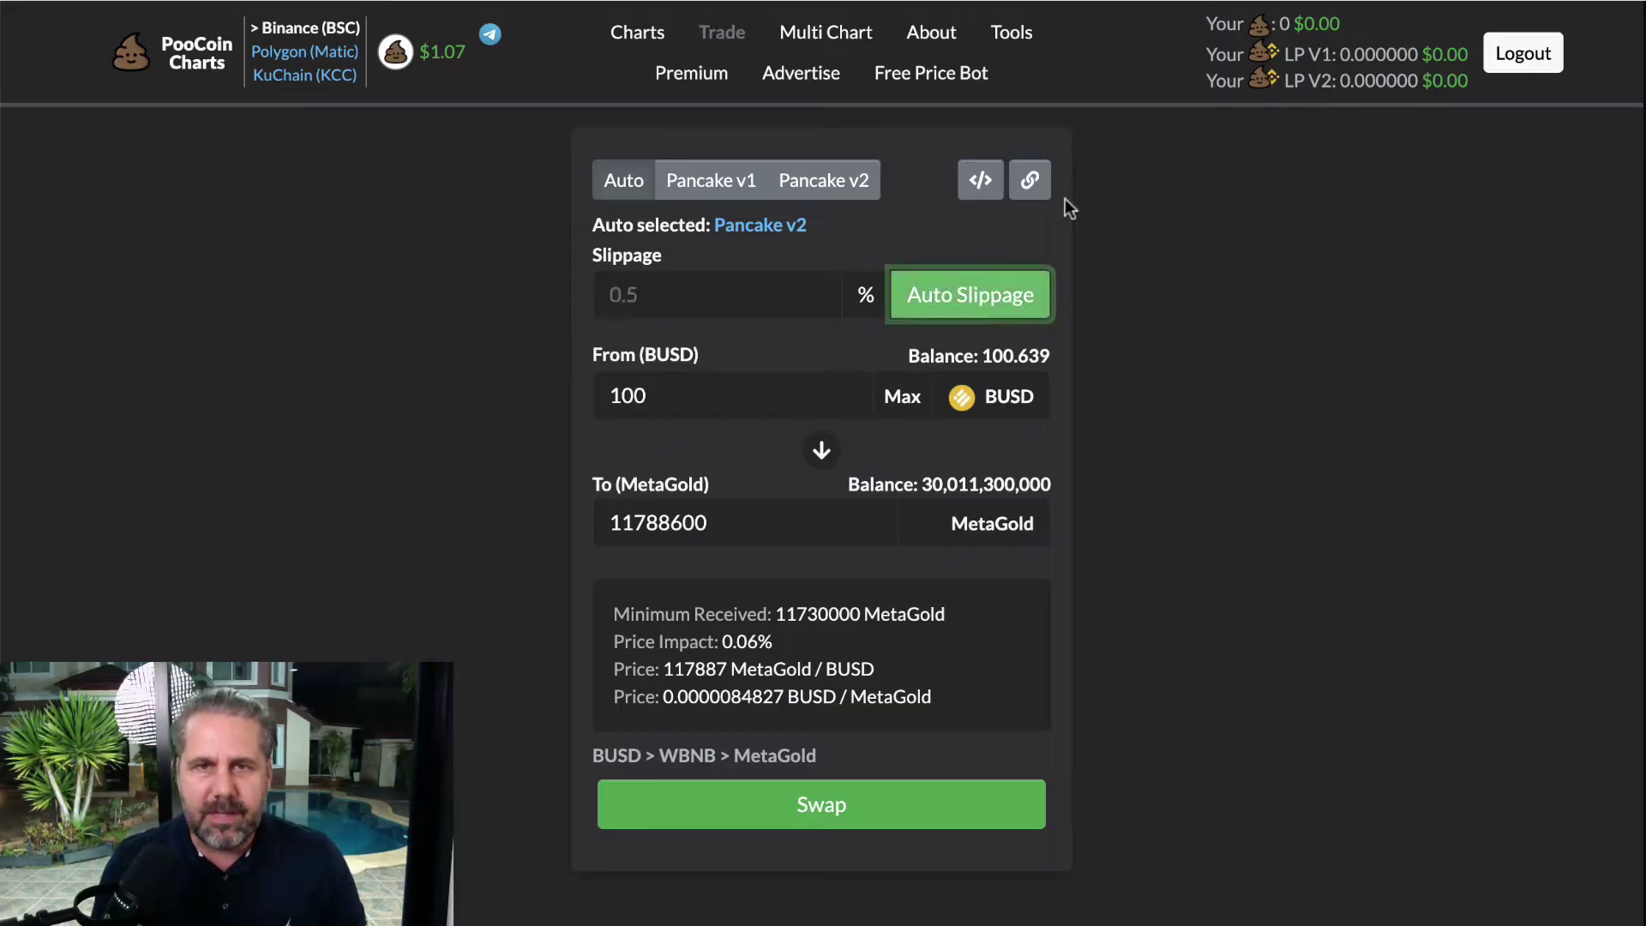
left_click(813, 816)
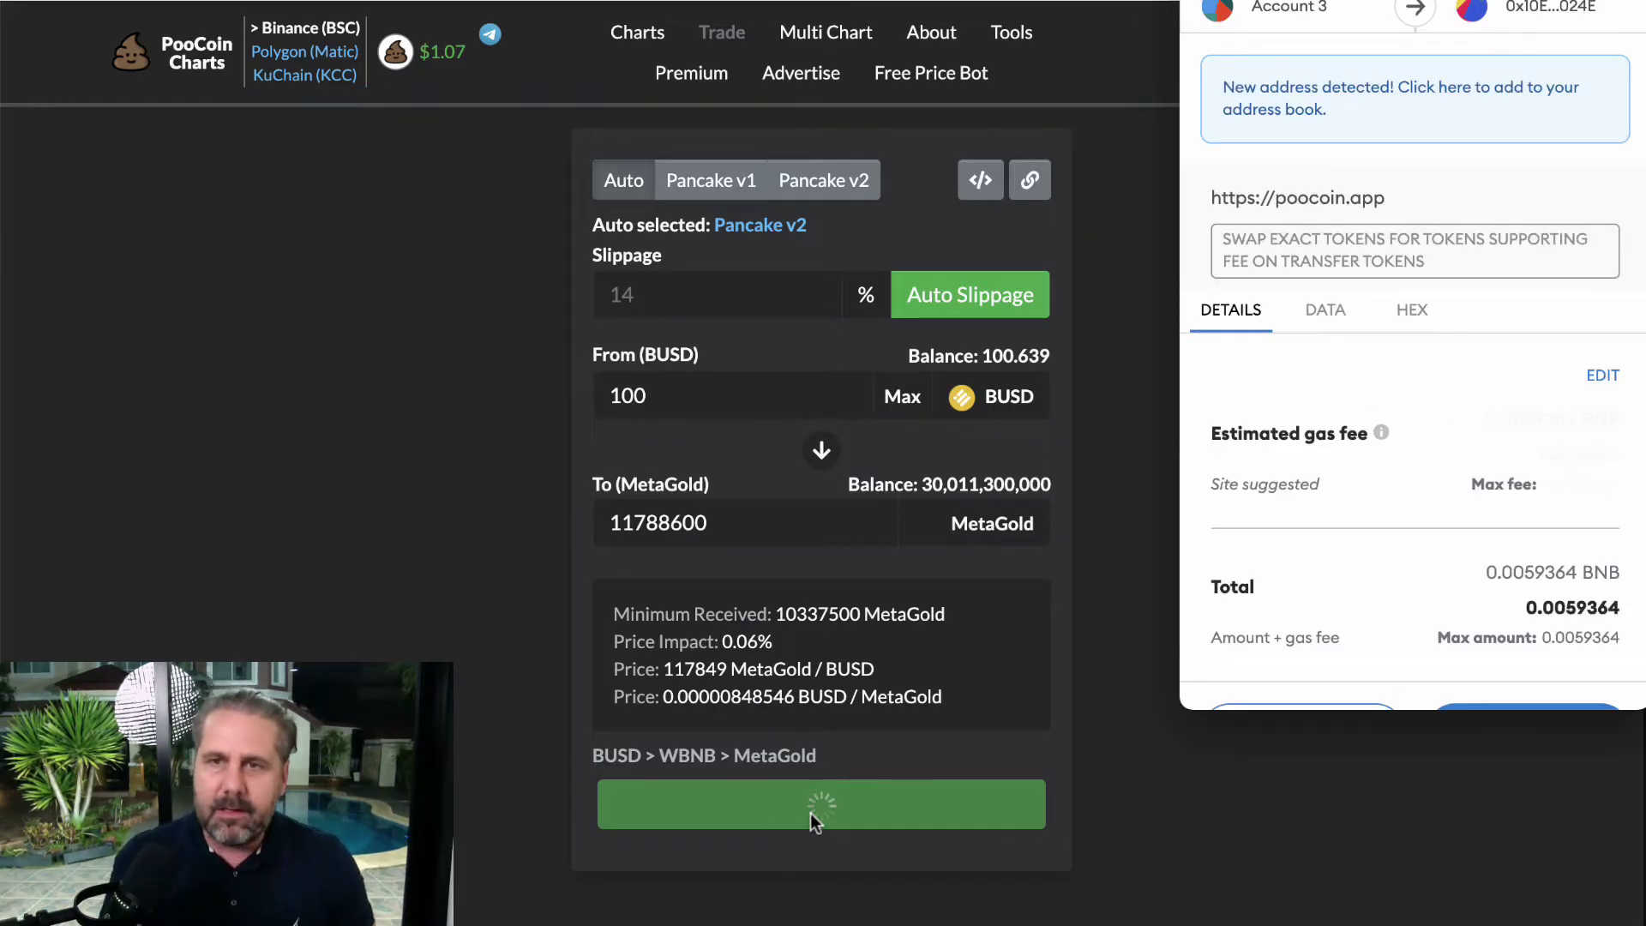
Step: Mark the slippage setting for viewers and bring up the browser extensions list
key("b")
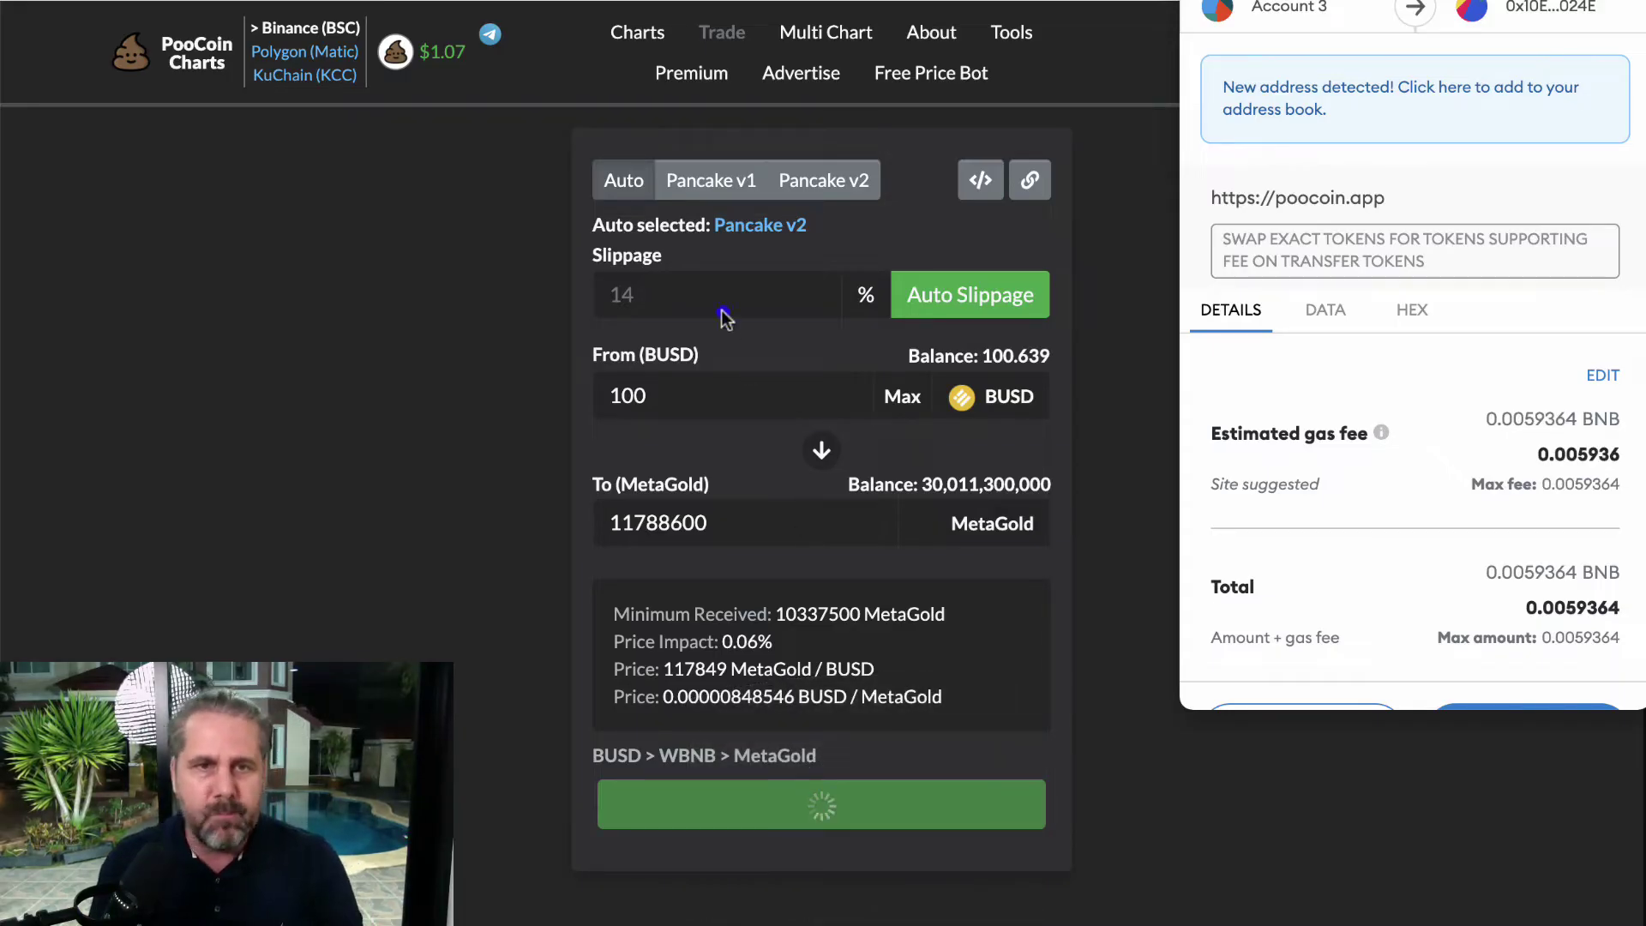
mouse_move(665, 246)
left_mouse_down()
mouse_move(594, 250)
mouse_move(564, 295)
mouse_move(729, 296)
mouse_move(579, 244)
mouse_move(535, 296)
mouse_move(612, 334)
left_mouse_up()
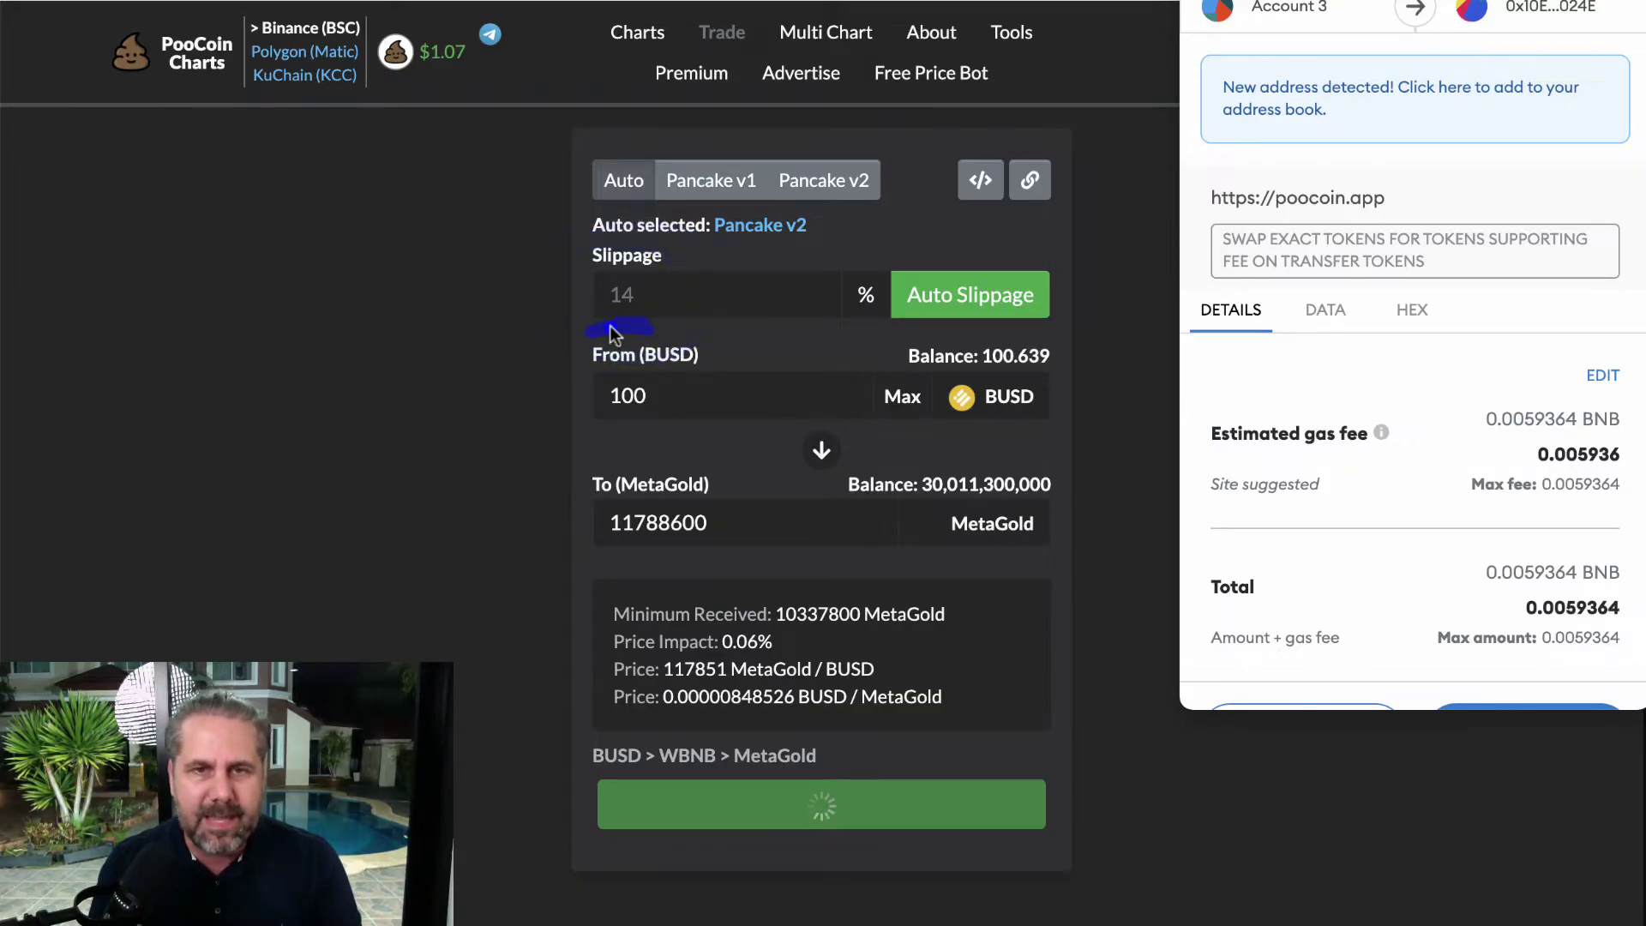
left_click(610, 326)
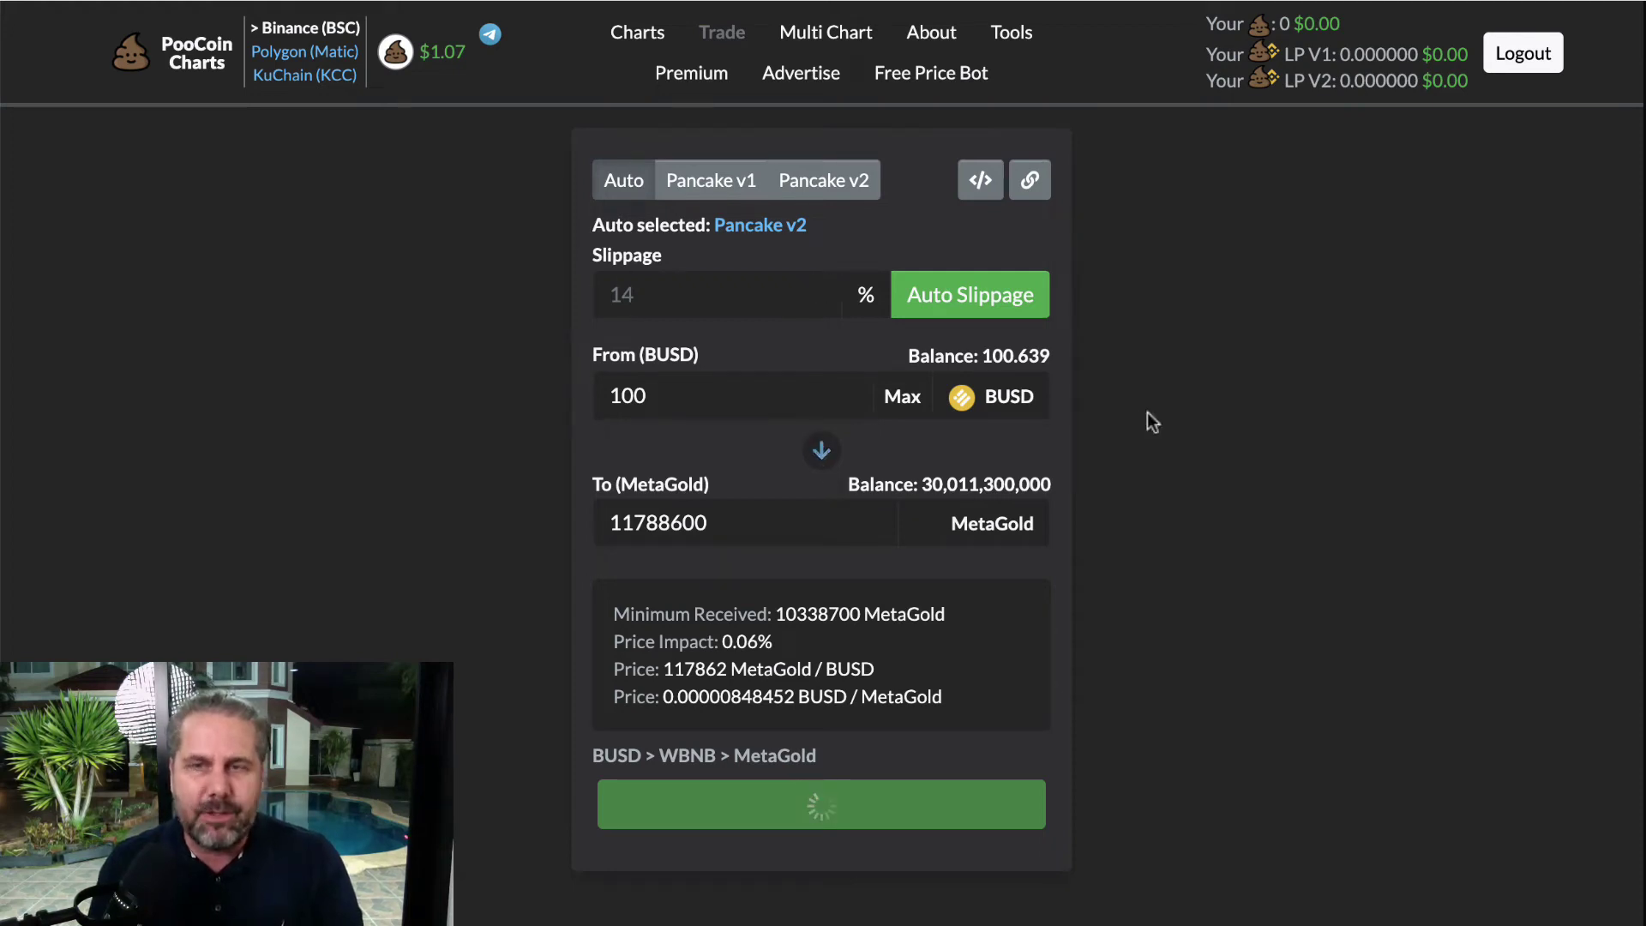
left_click(1582, 3)
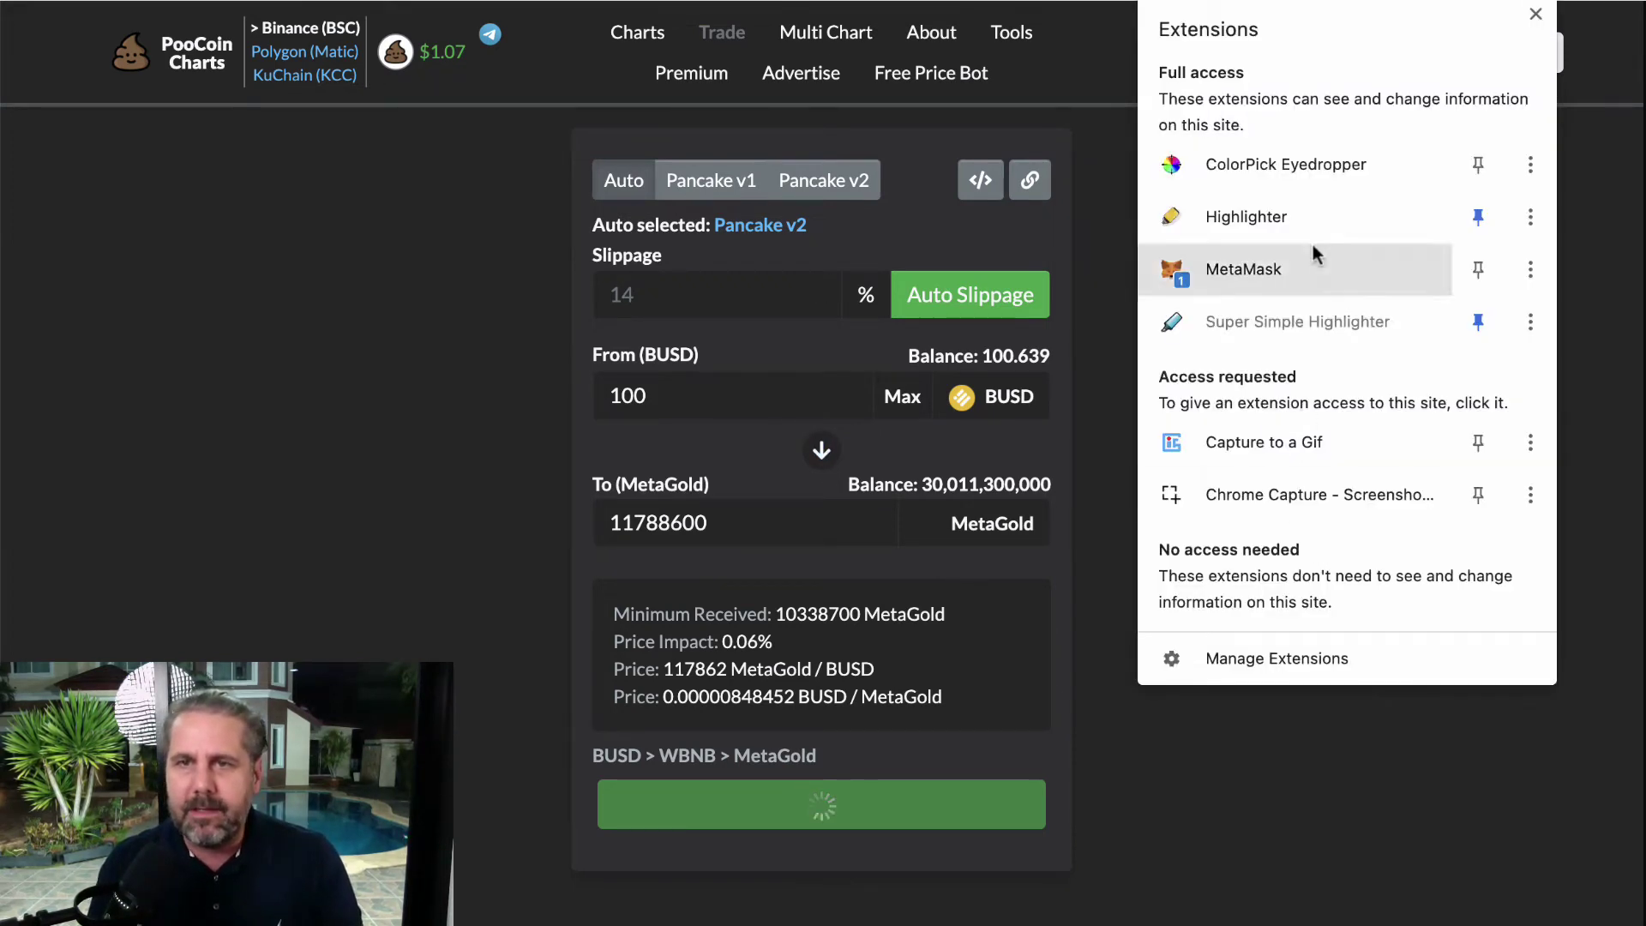
Step: Open MetaMask, confirm the BUSD-to-MetaGold swap transaction, and close the wallet window
left_click(1271, 261)
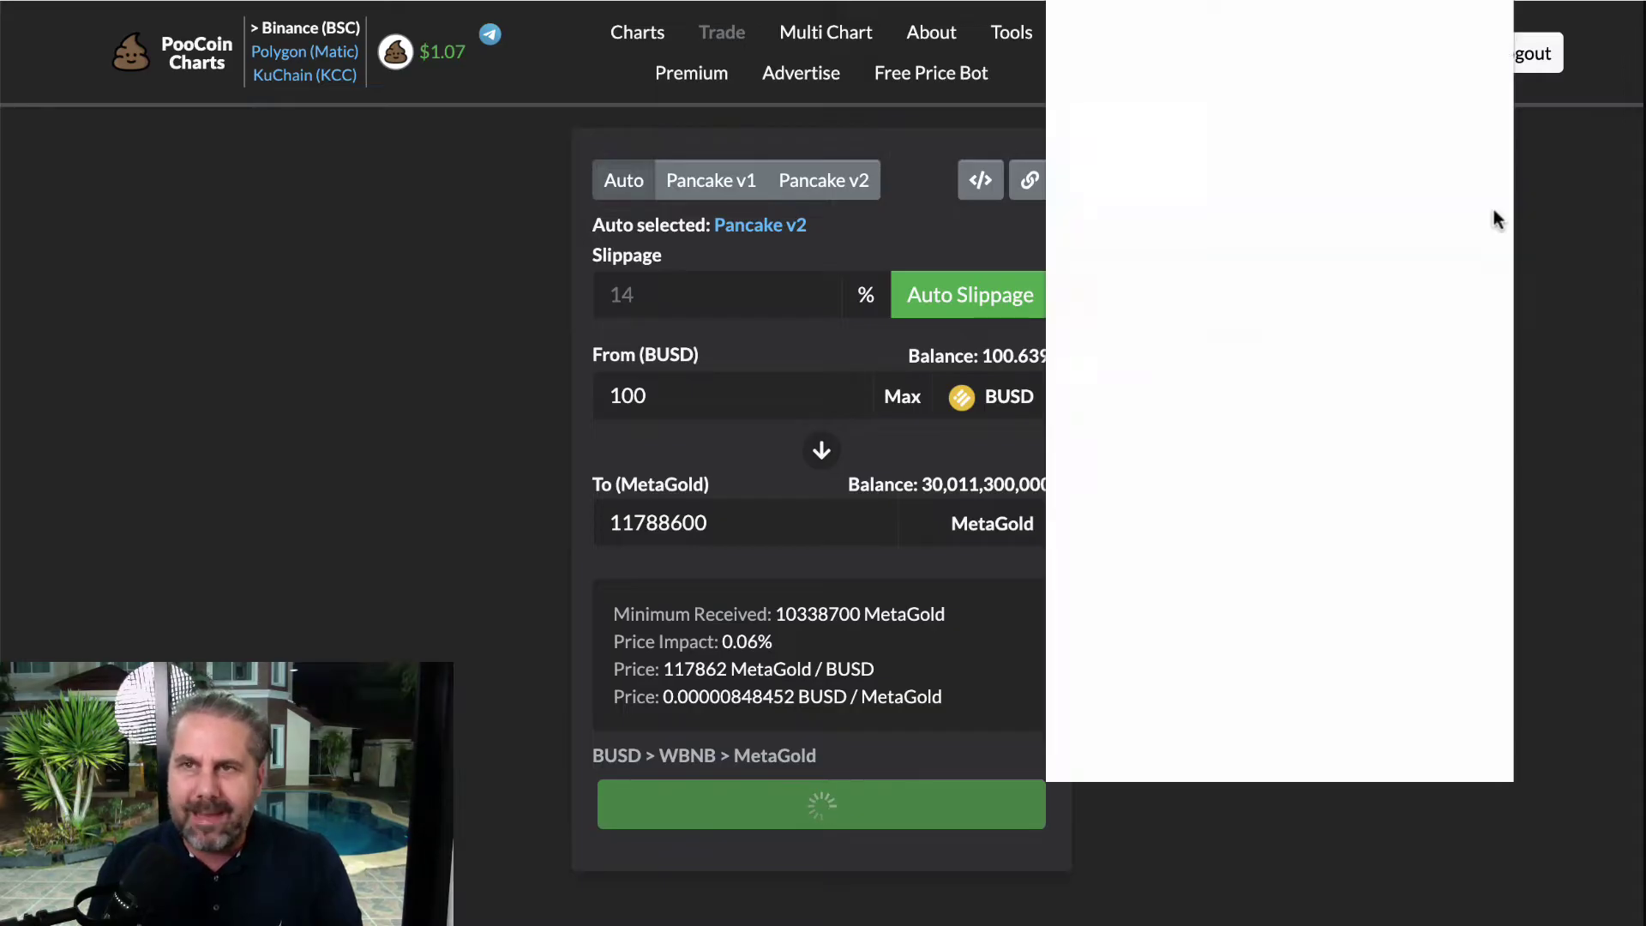
scroll(1405, 388, "down", 1)
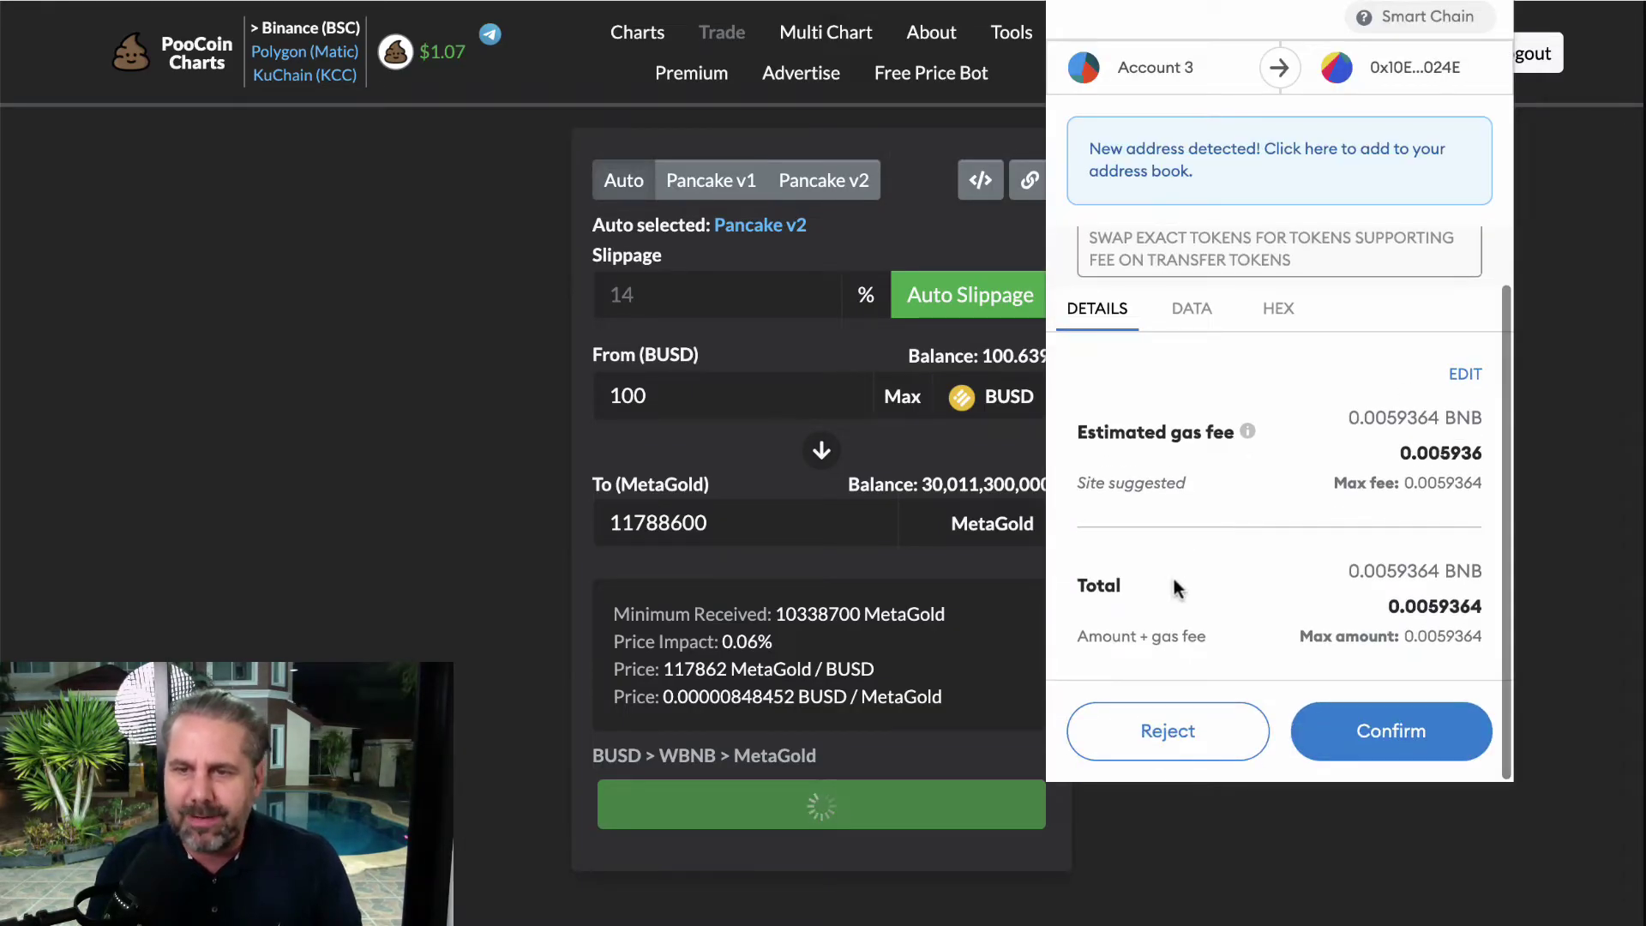
left_click(1406, 739)
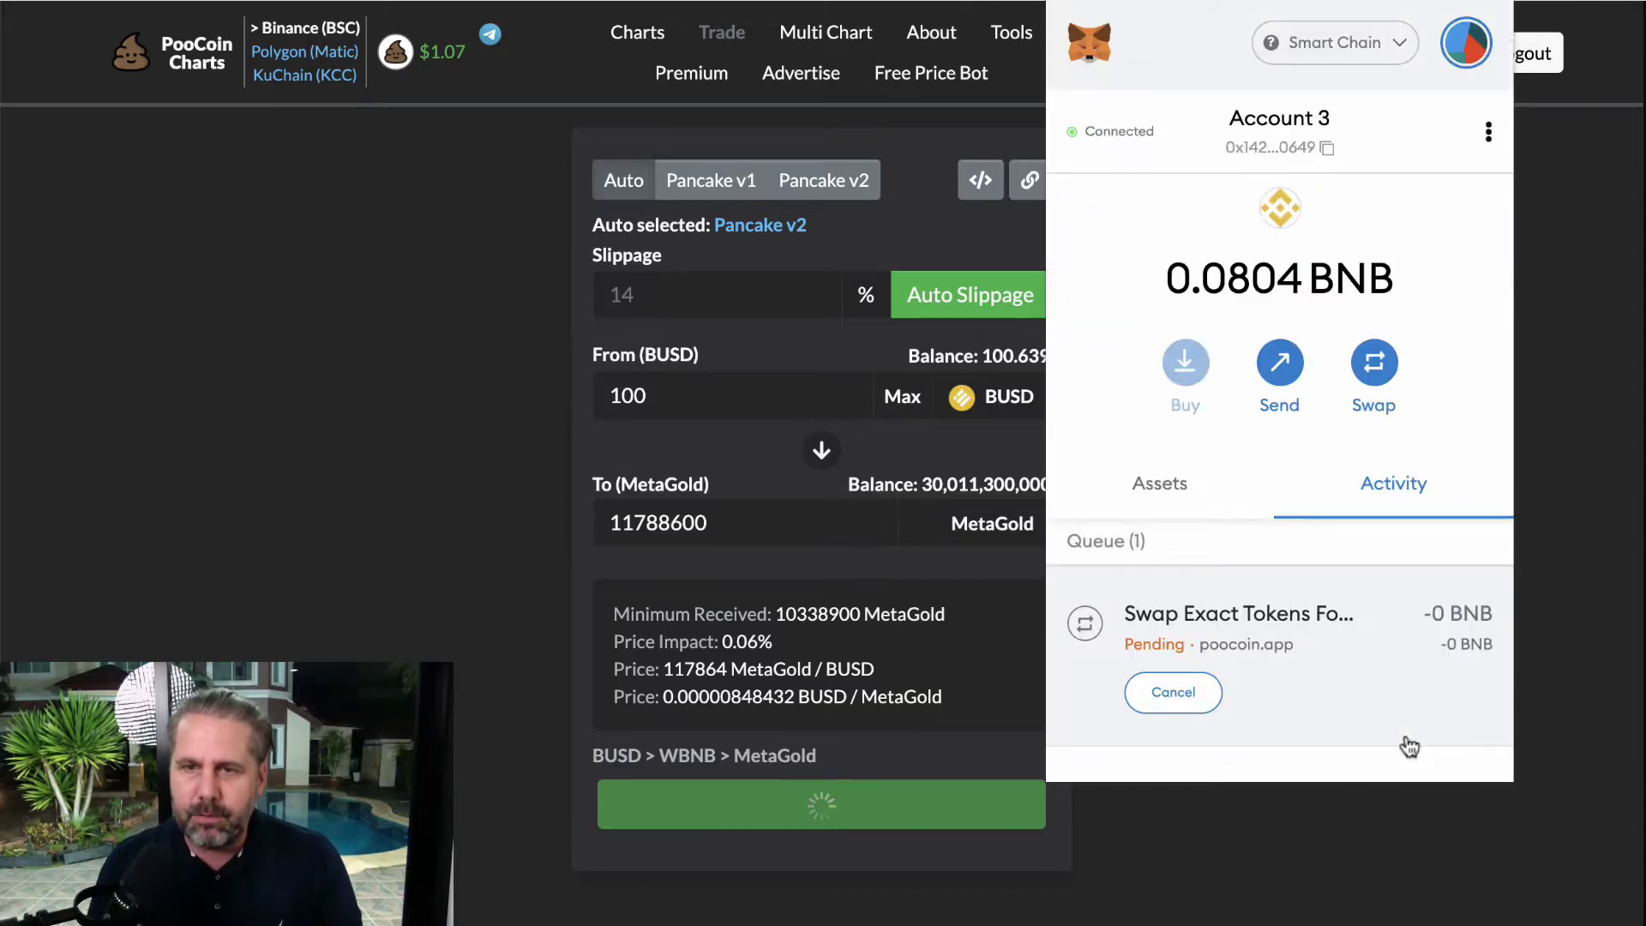
scroll(1367, 472, "down", 5)
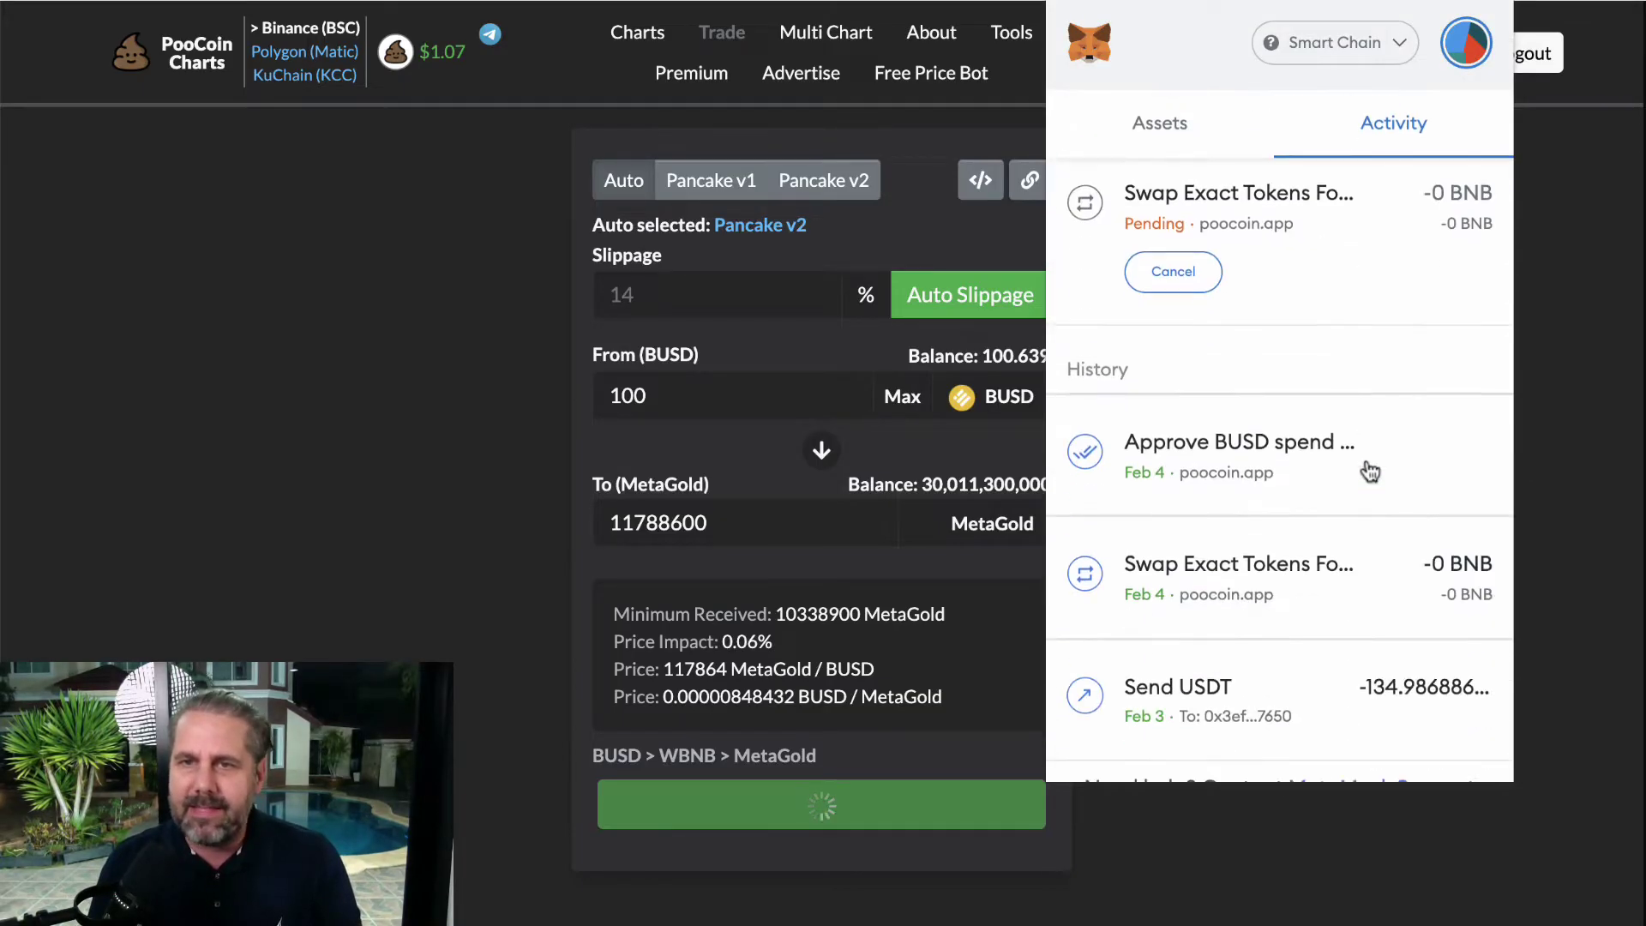
left_click(426, 394)
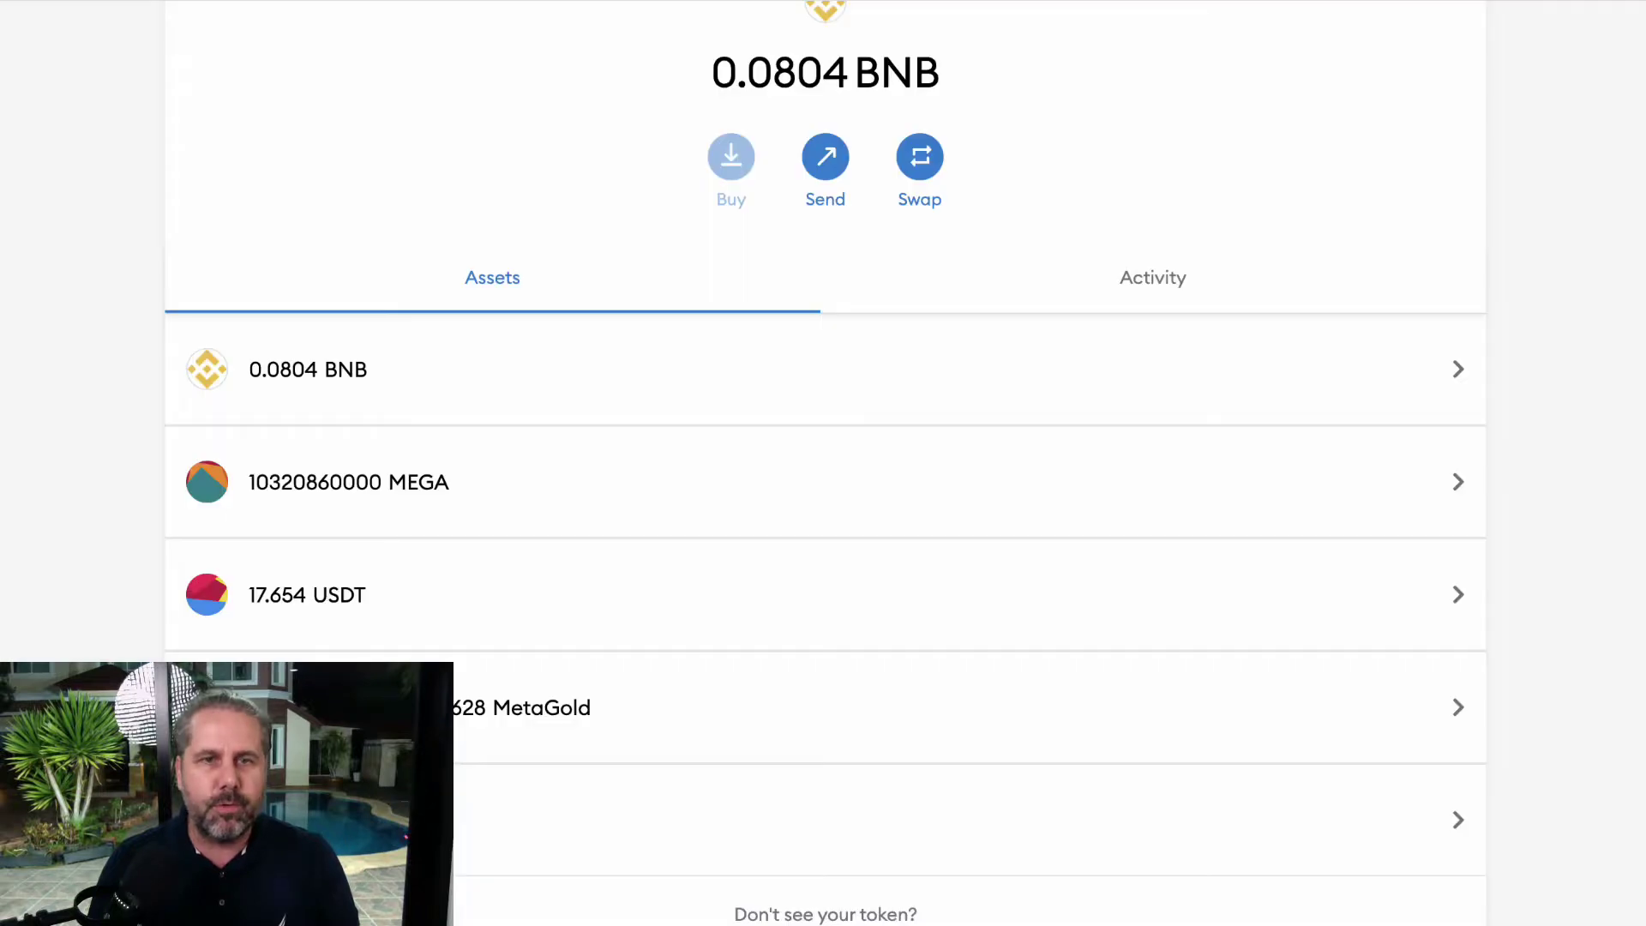
Step: Review MetaMask's Activity list of poocoin.app swaps and BUSD approval, then return to Assets
left_click(1188, 278)
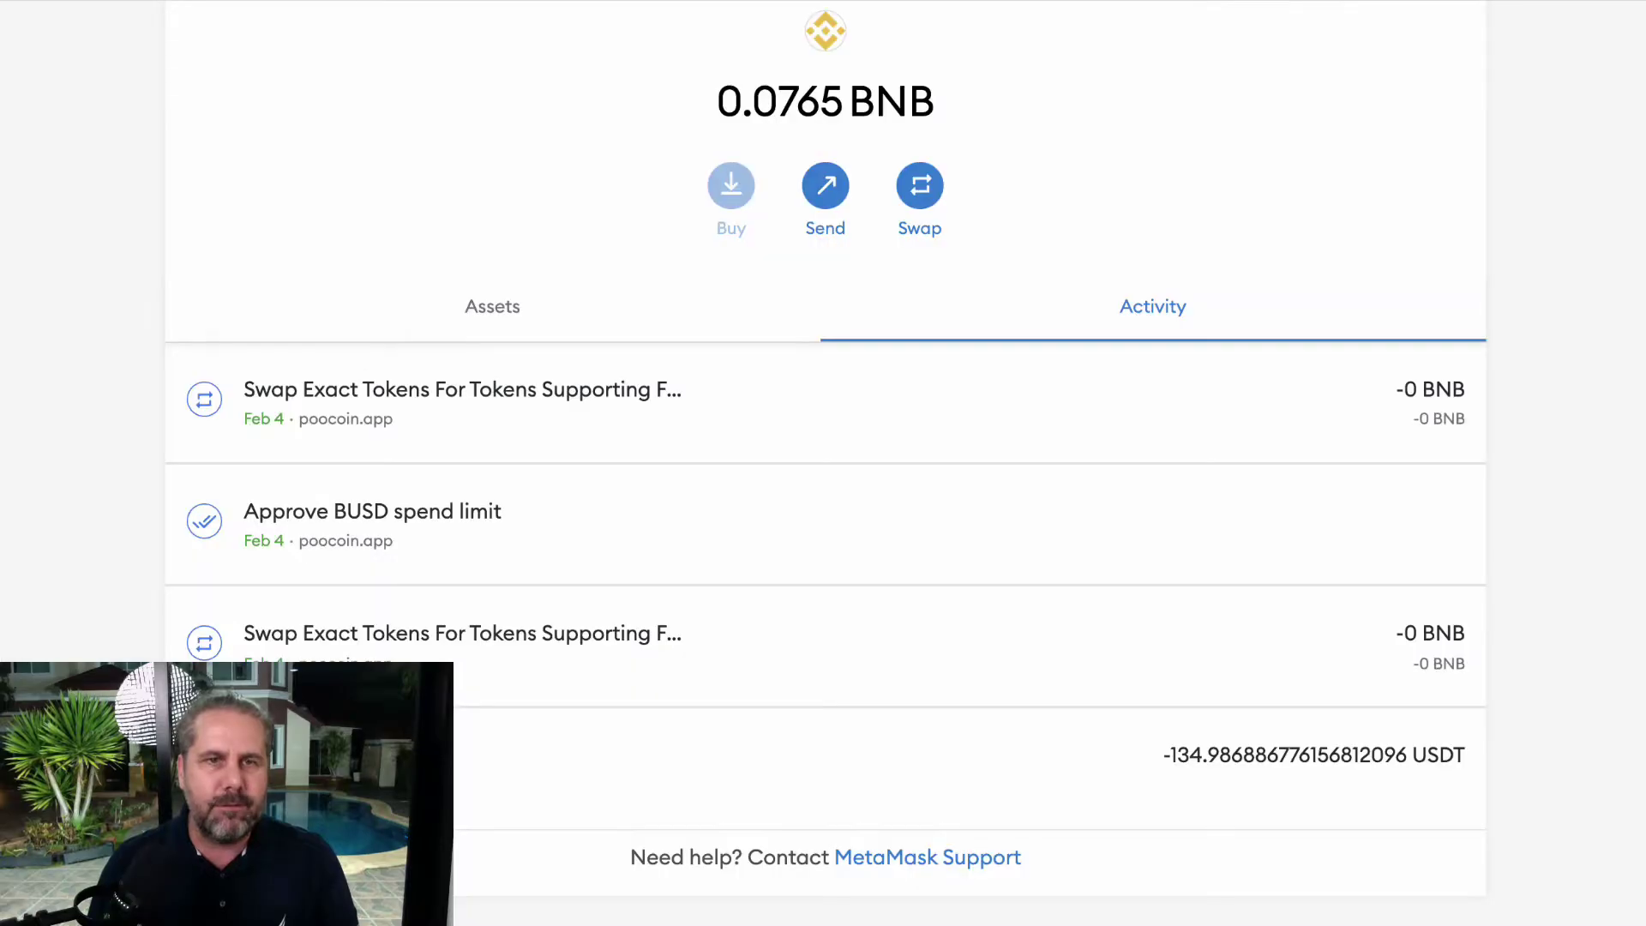
left_click(473, 309)
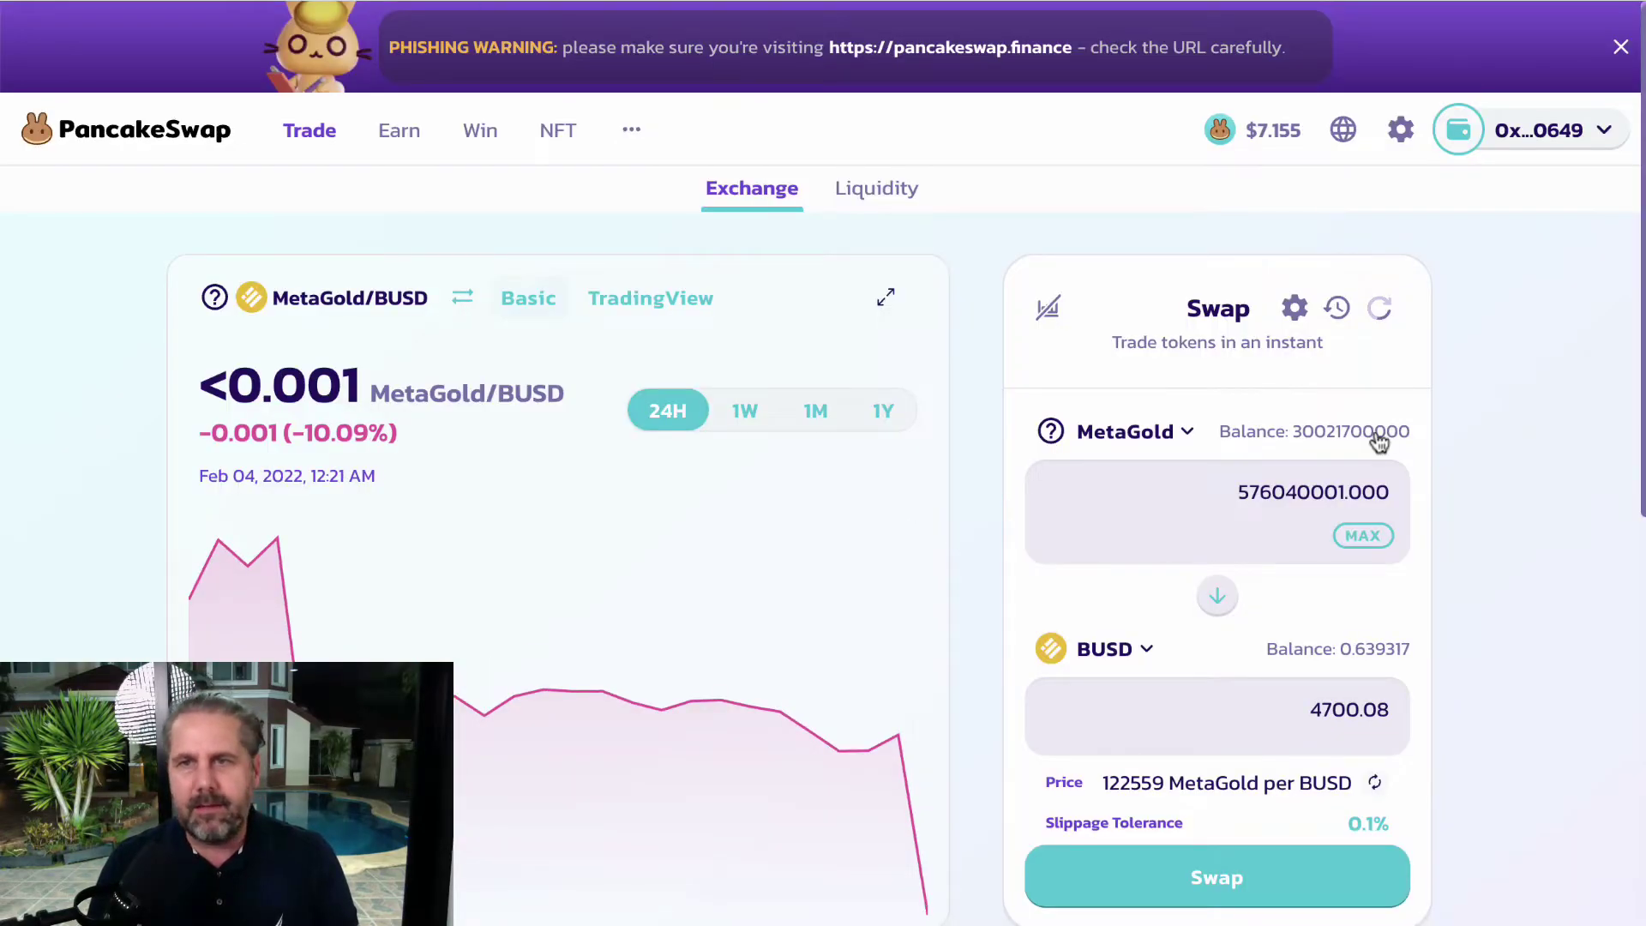
Step: Set PancakeSwap's custom slippage tolerance to 14% and annotate the swap panel
left_click(1294, 309)
left_click(916, 538)
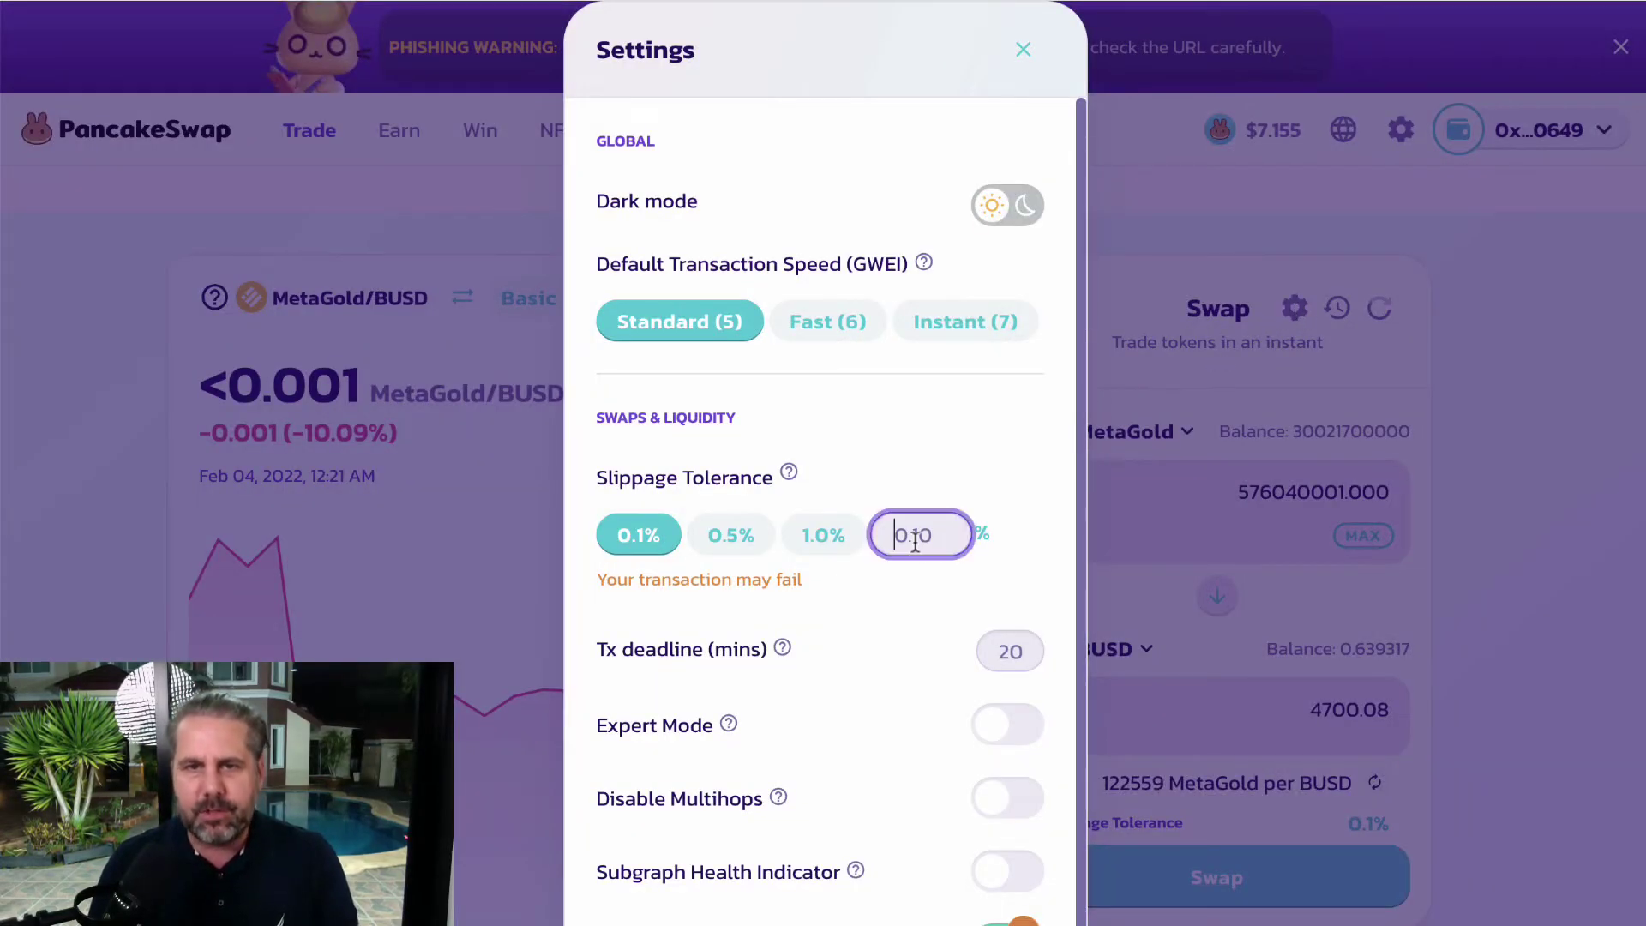
type("14")
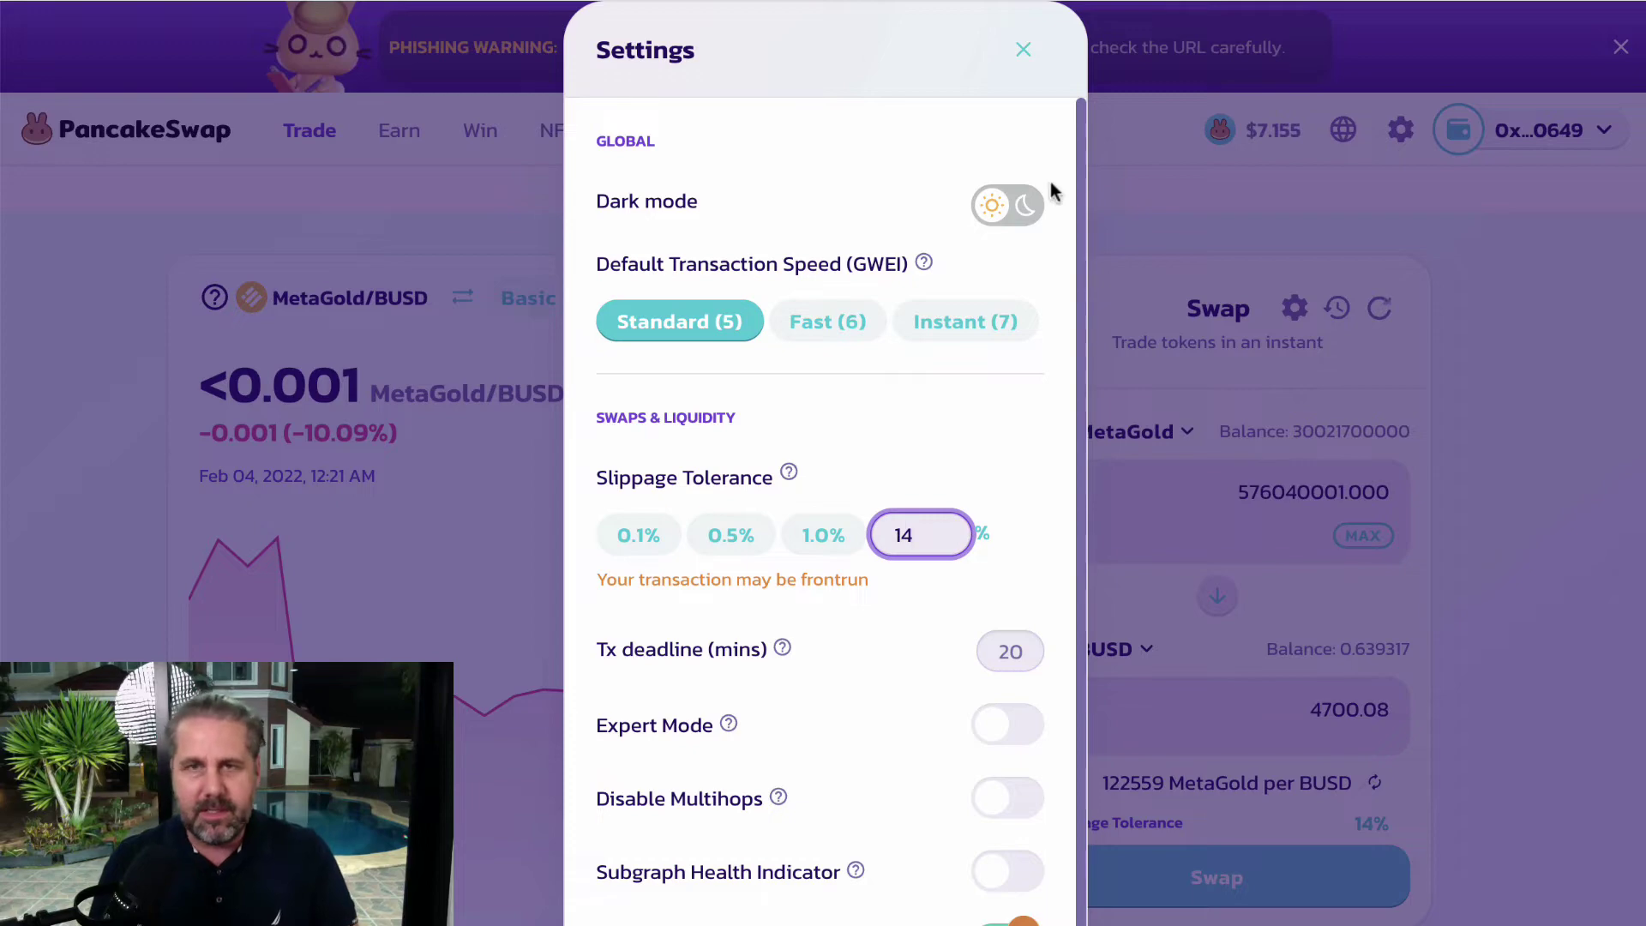
left_click(1023, 49)
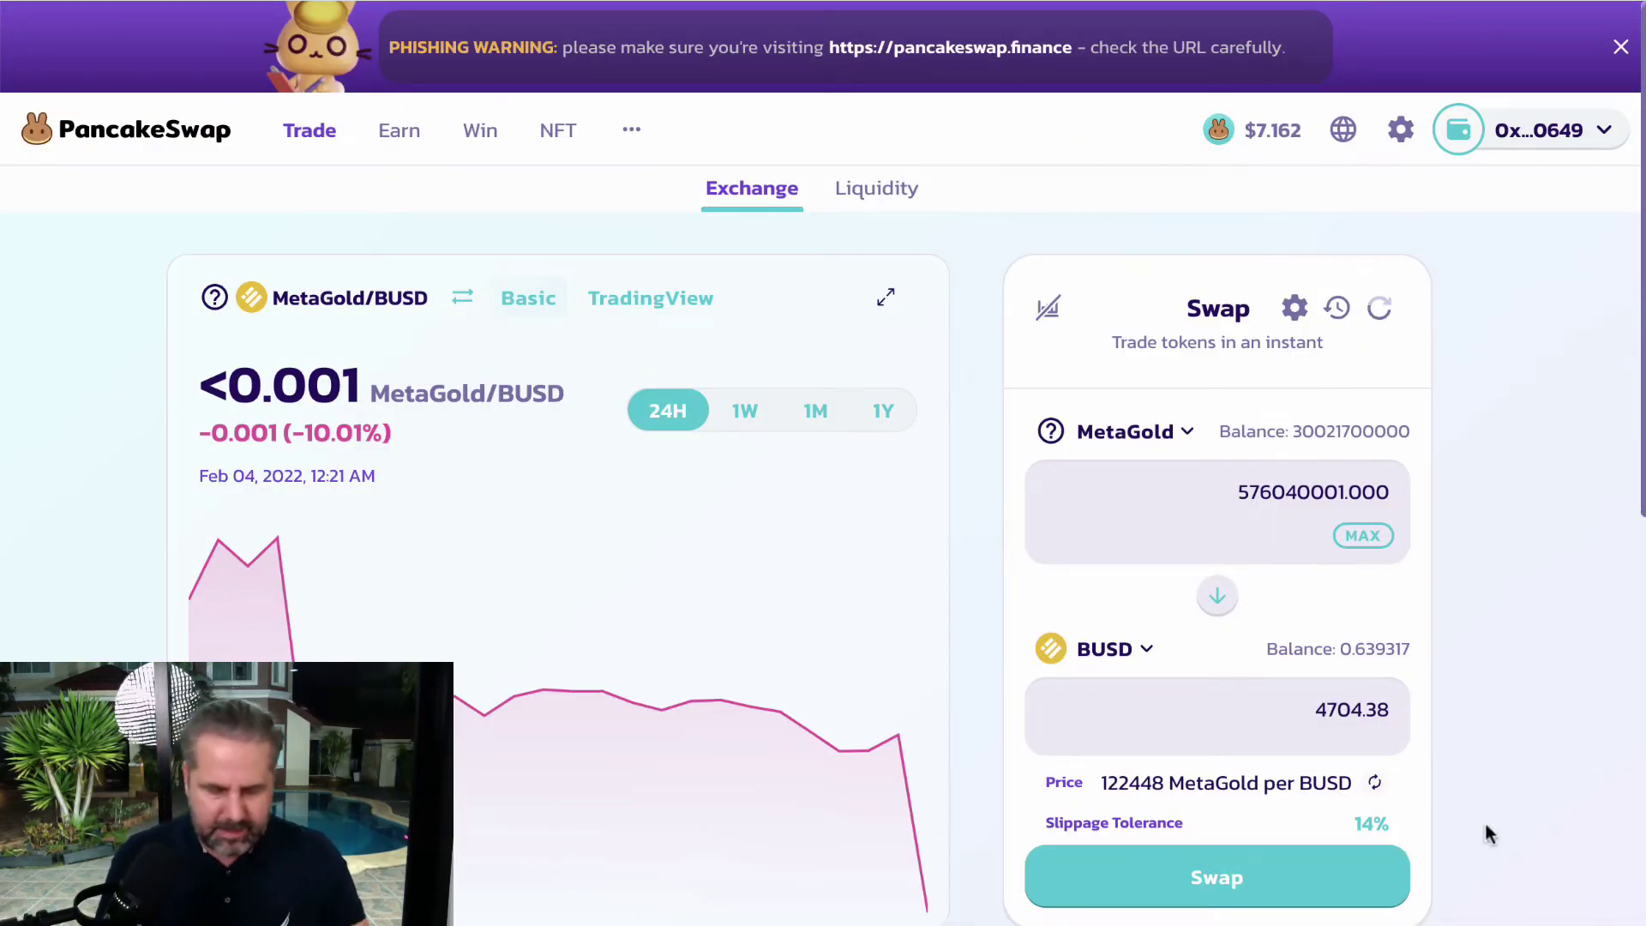
key("b")
mouse_move(1425, 790)
left_mouse_down()
mouse_move(1529, 783)
mouse_move(1415, 849)
mouse_move(1295, 811)
left_mouse_up()
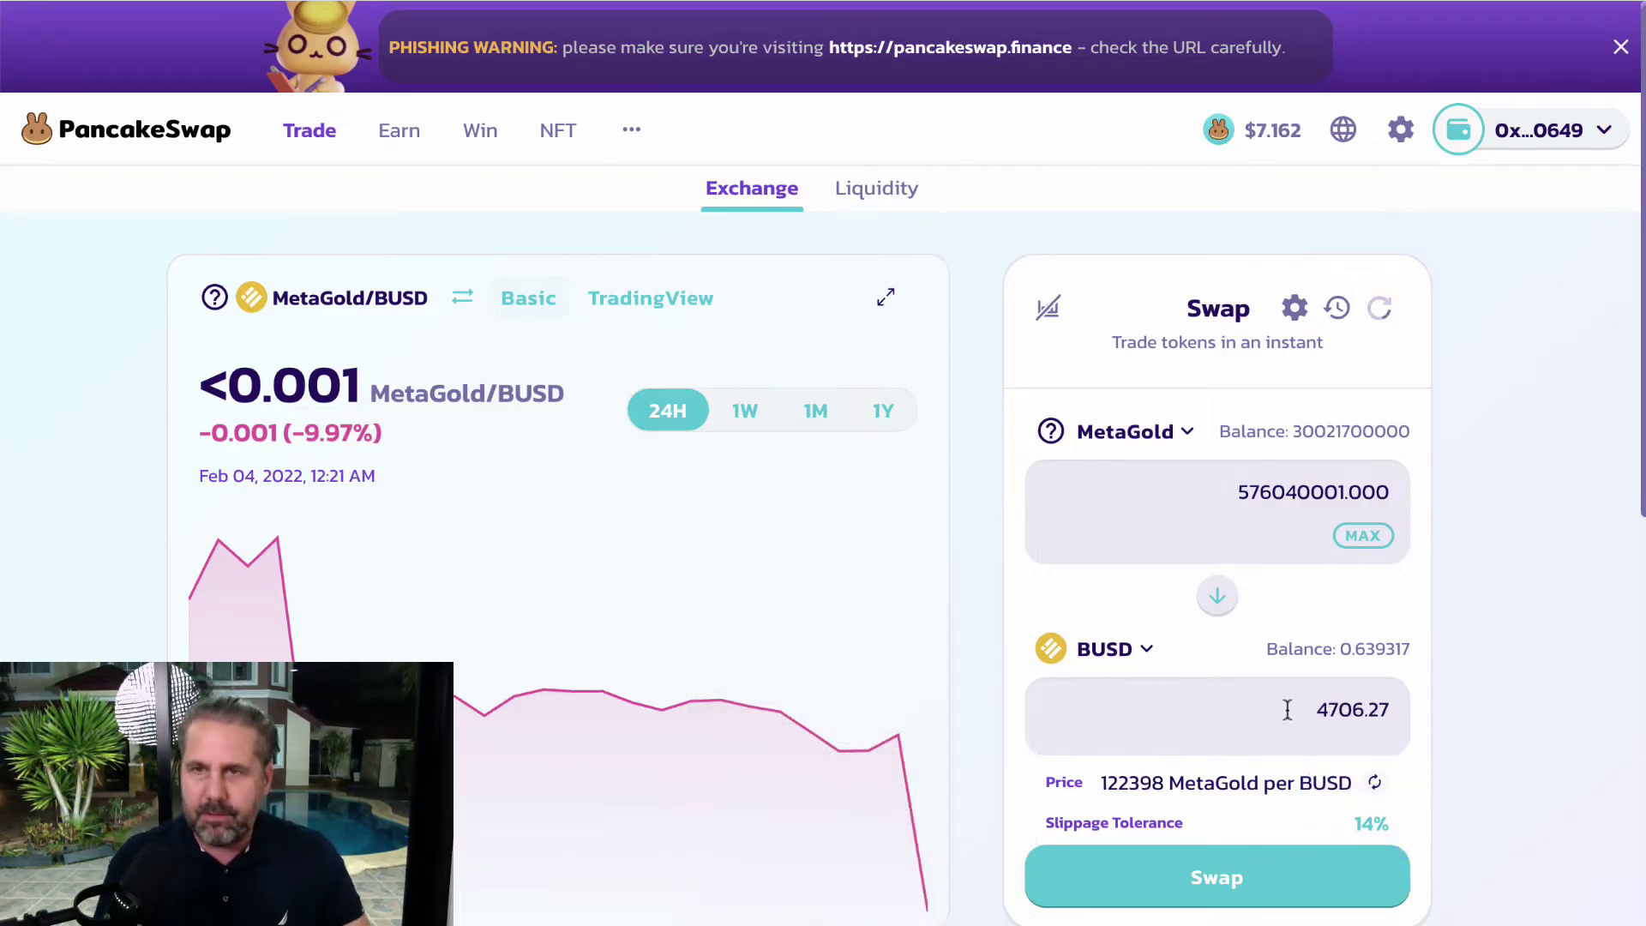
Step: Change the custom slippage tolerance from 14% to 12%
left_click(1295, 310)
left_click(922, 539)
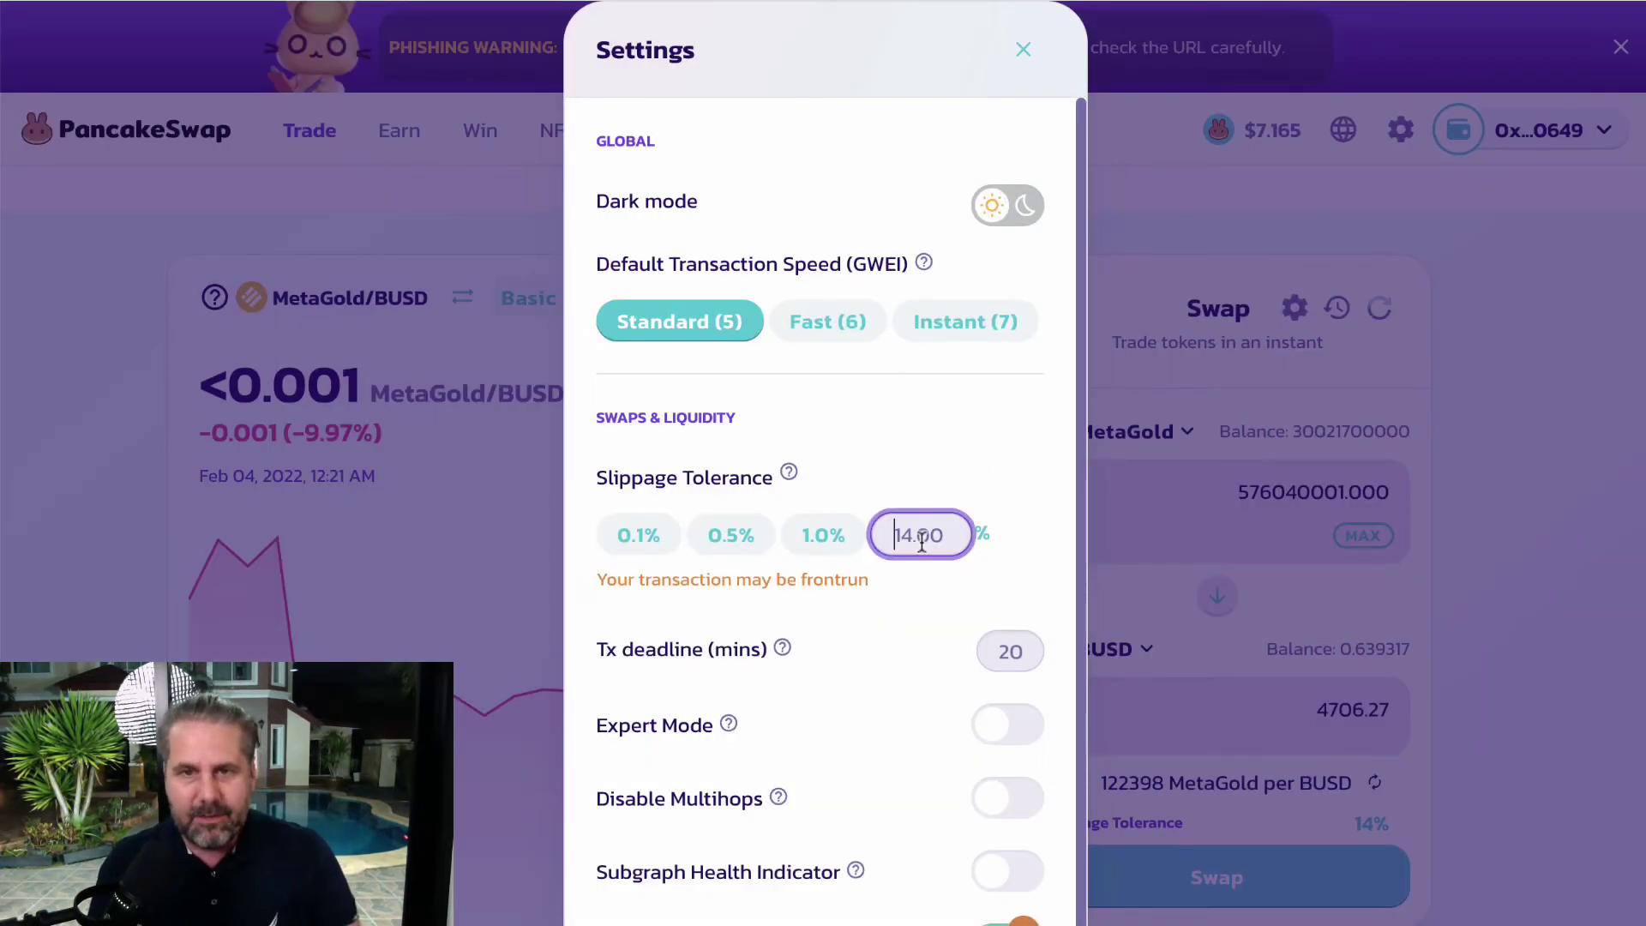
key("ctrl+a")
key("BackSpace")
type("14")
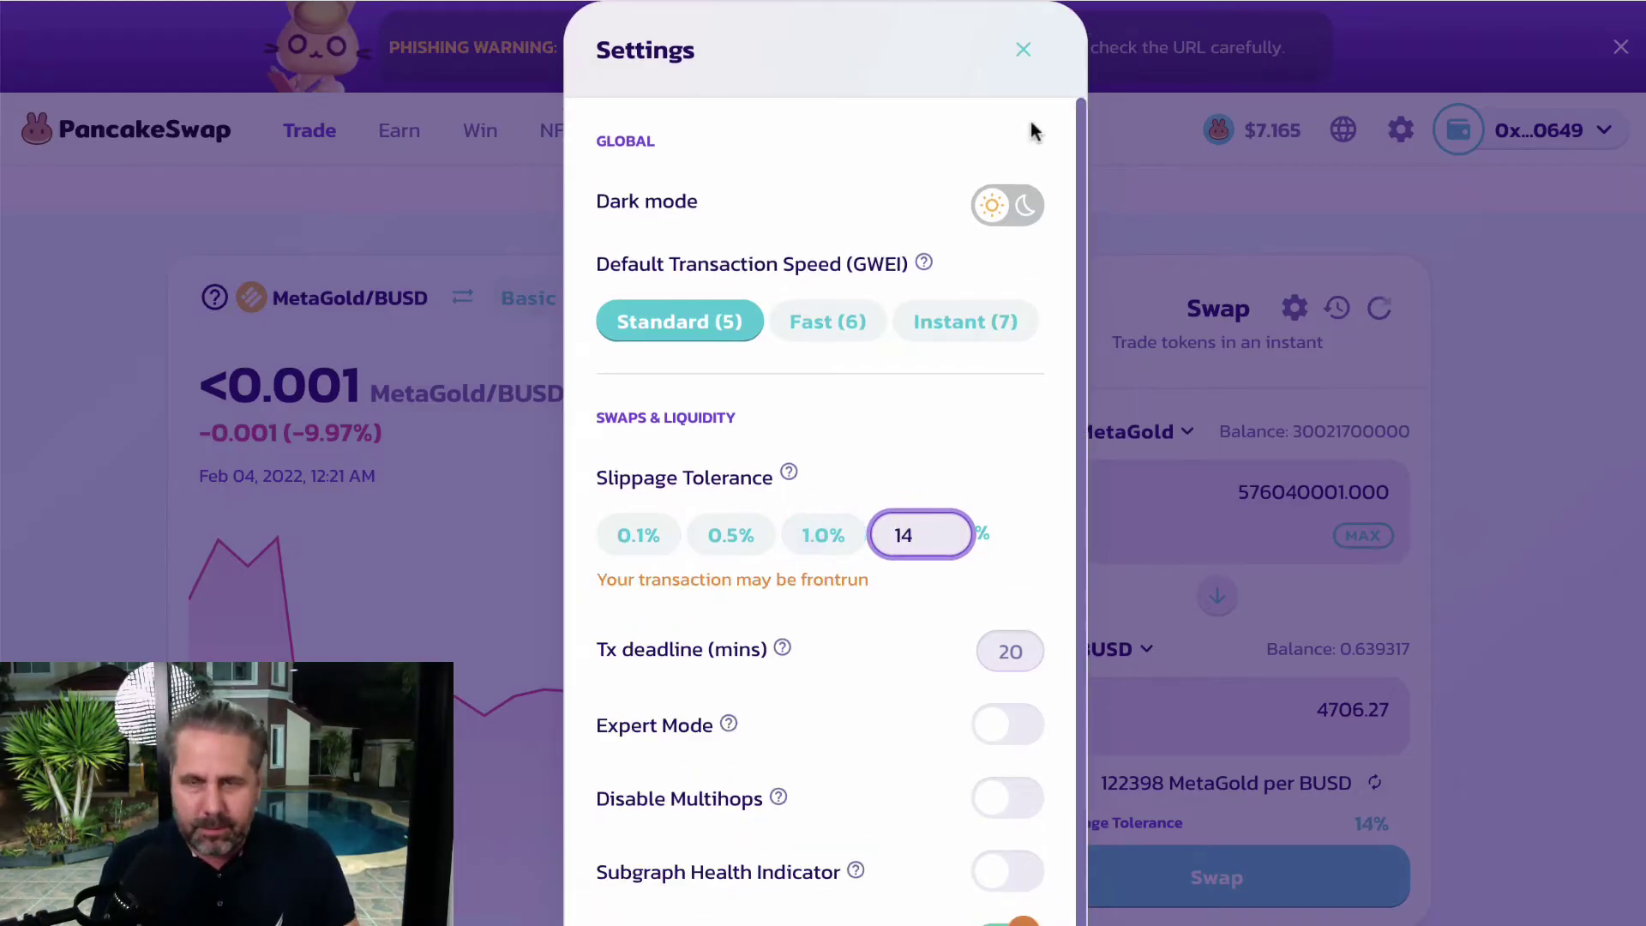
key("BackSpace")
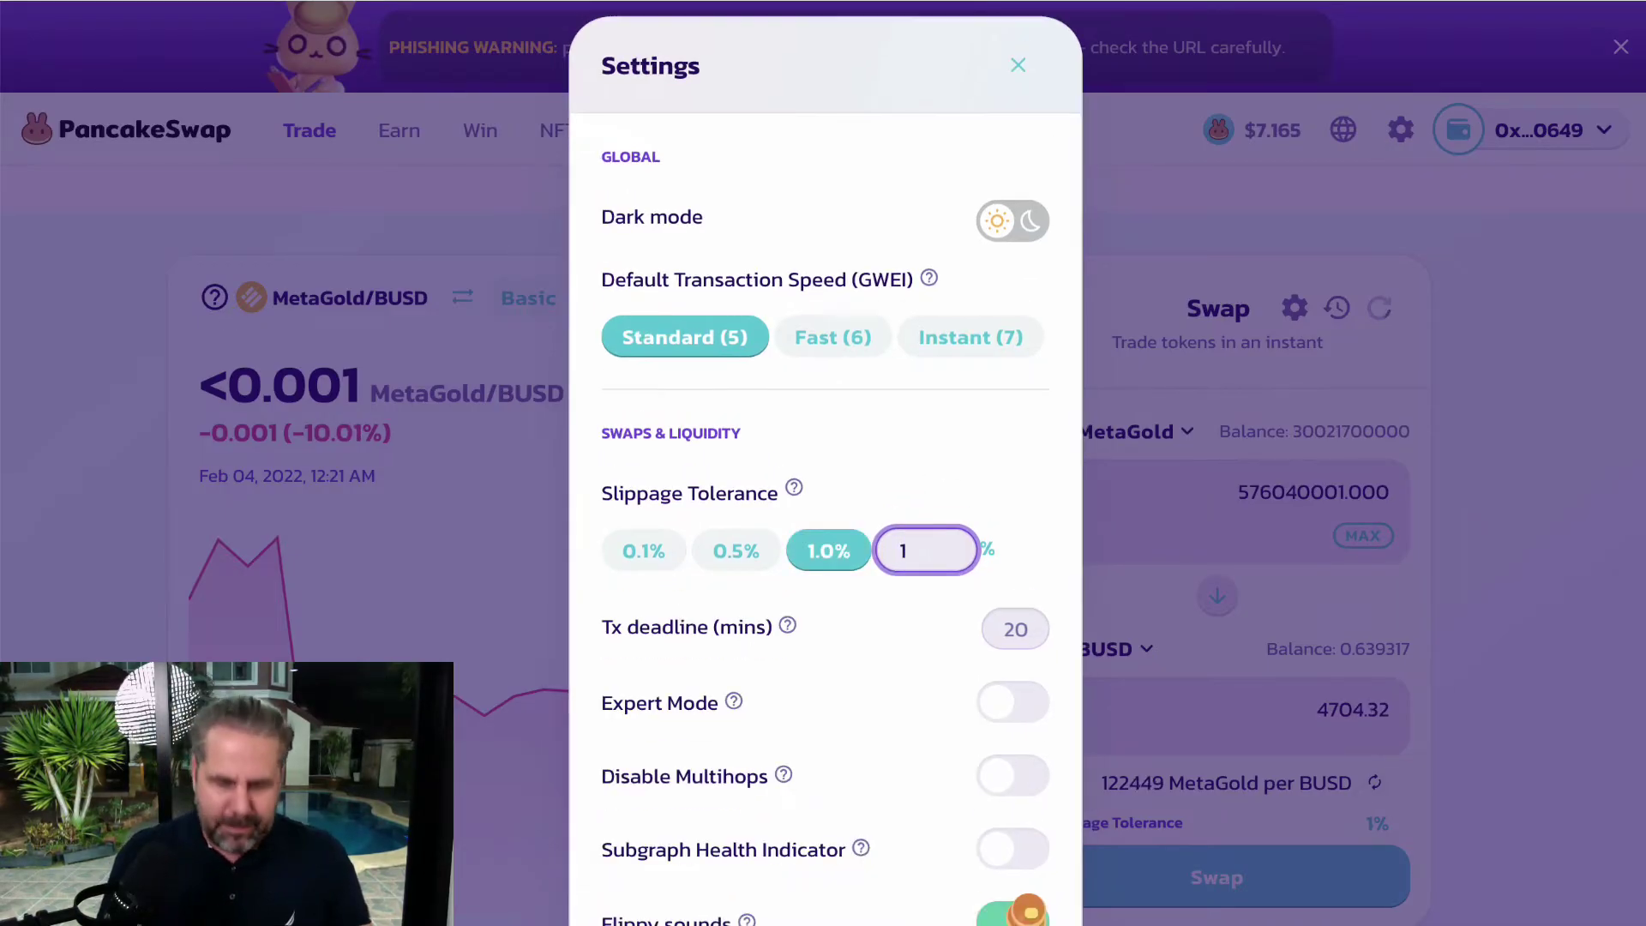
type("2")
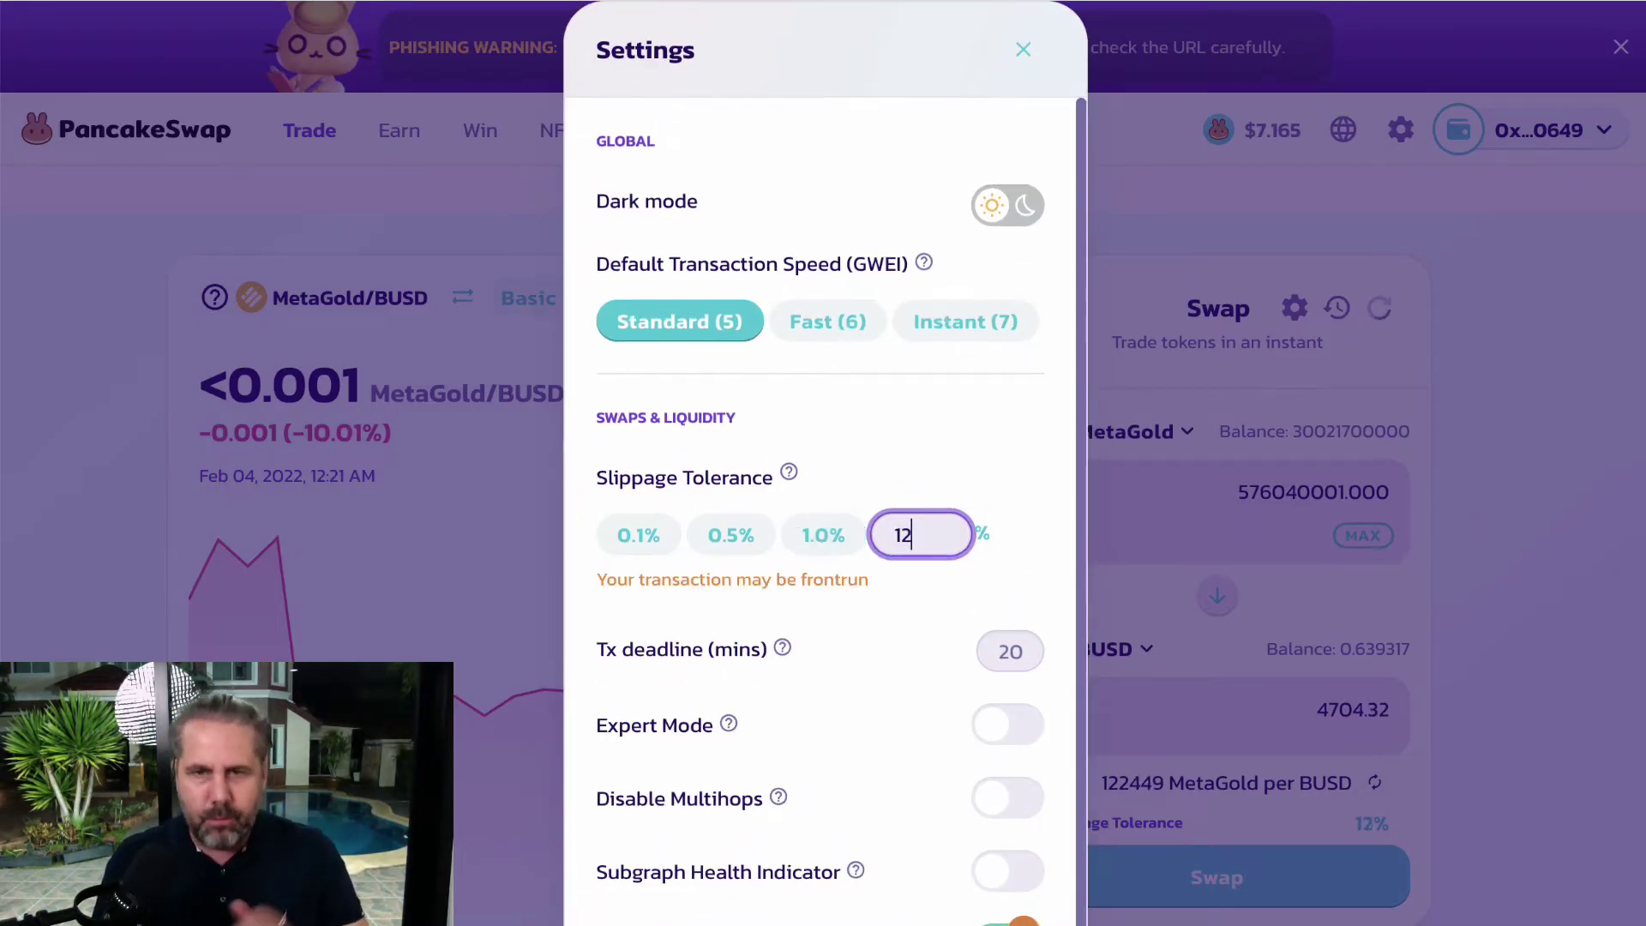
left_click(1024, 49)
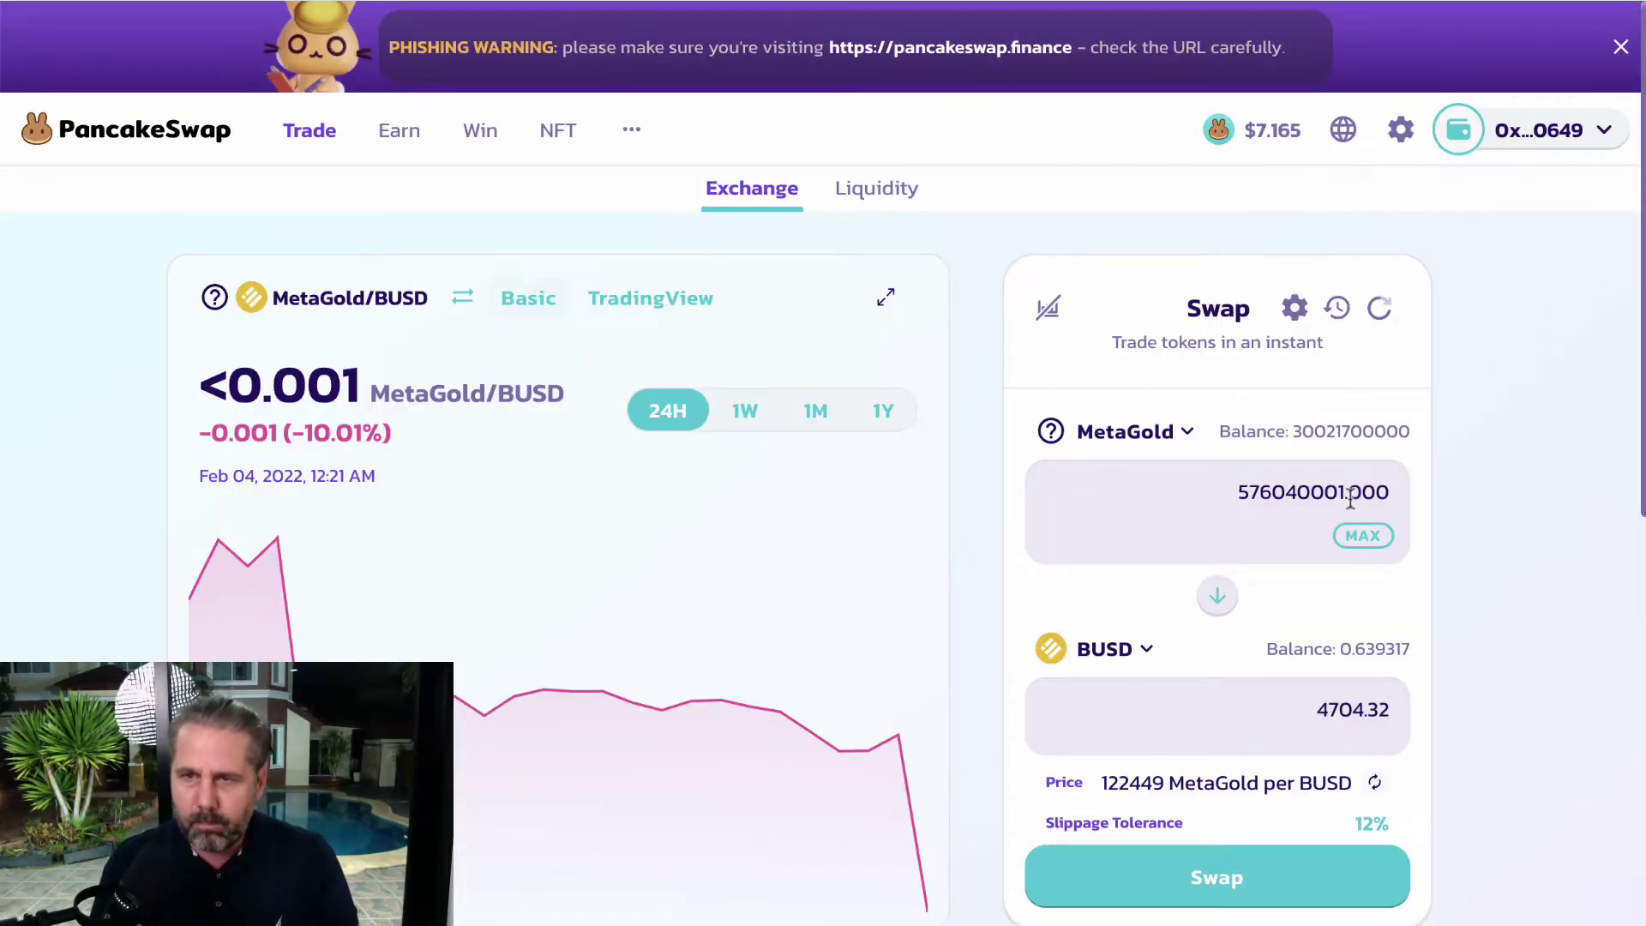
Step: Reverse the swap direction and enter 100 BUSD as the amount to spend
left_click(1136, 660)
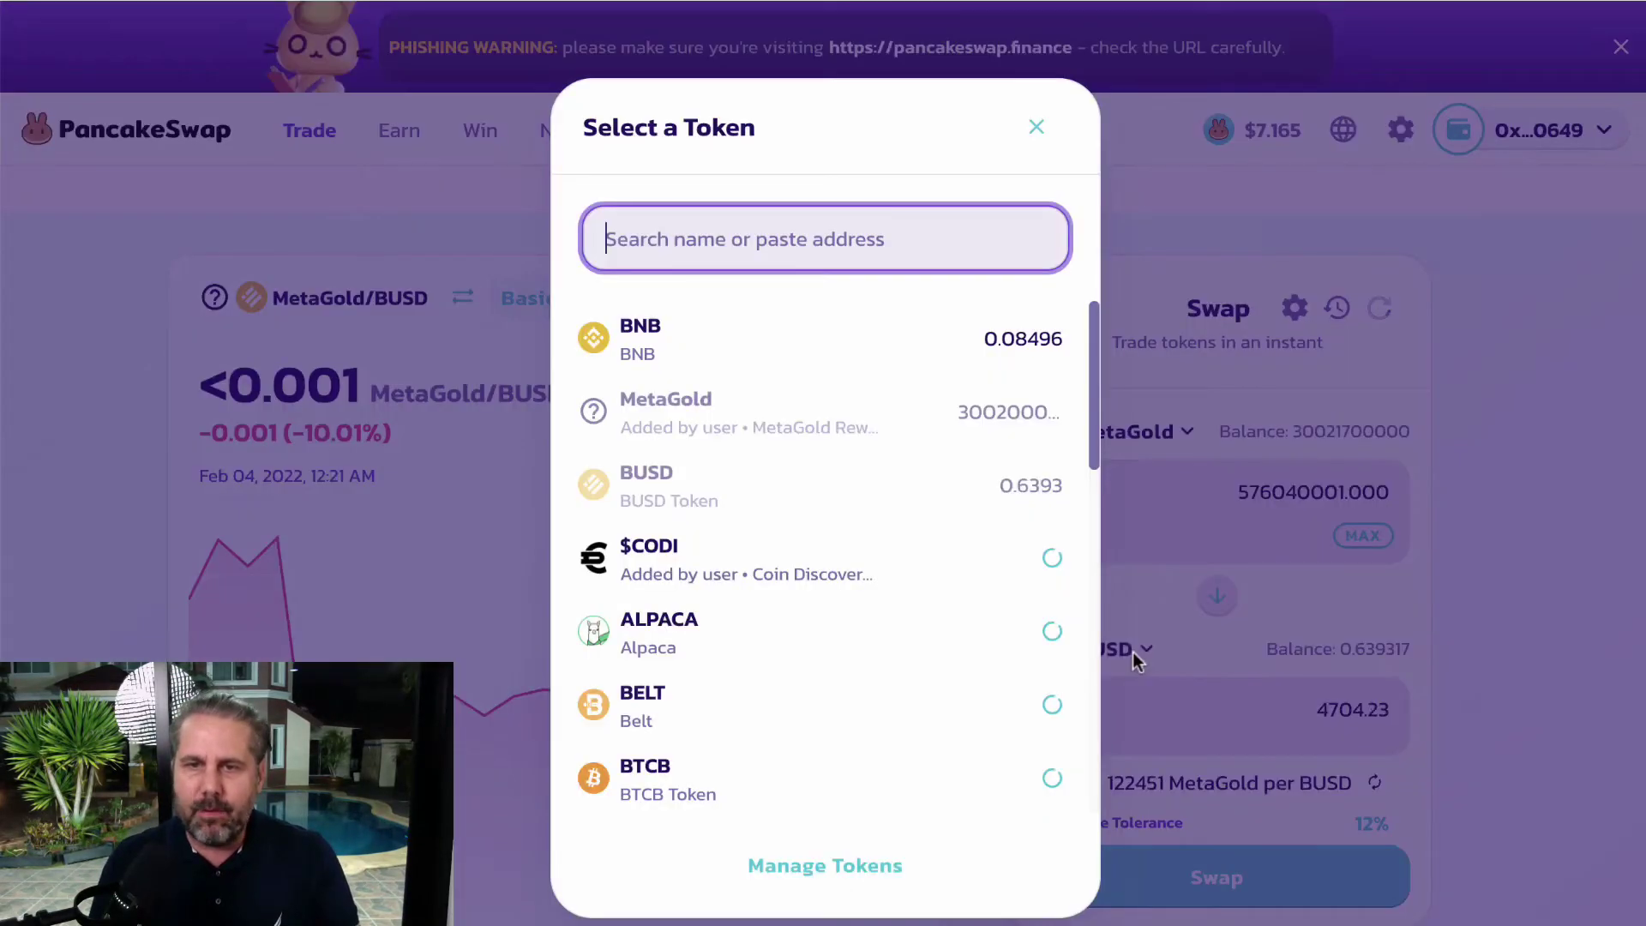
left_click(1036, 129)
left_click(1209, 599)
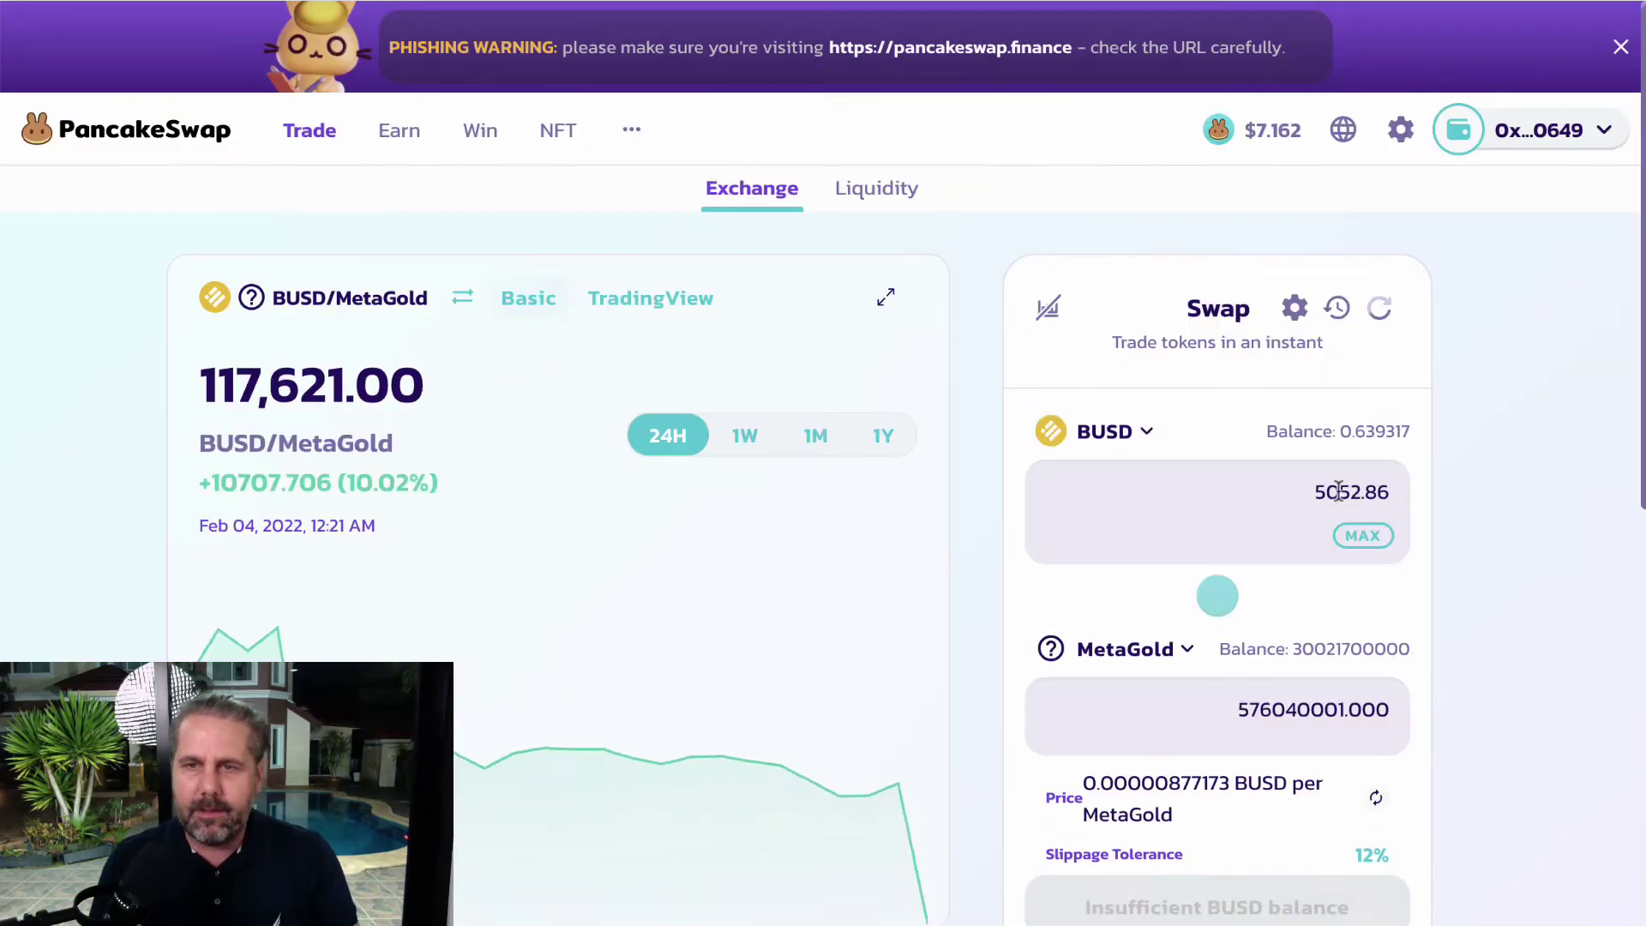
double_click(1301, 490)
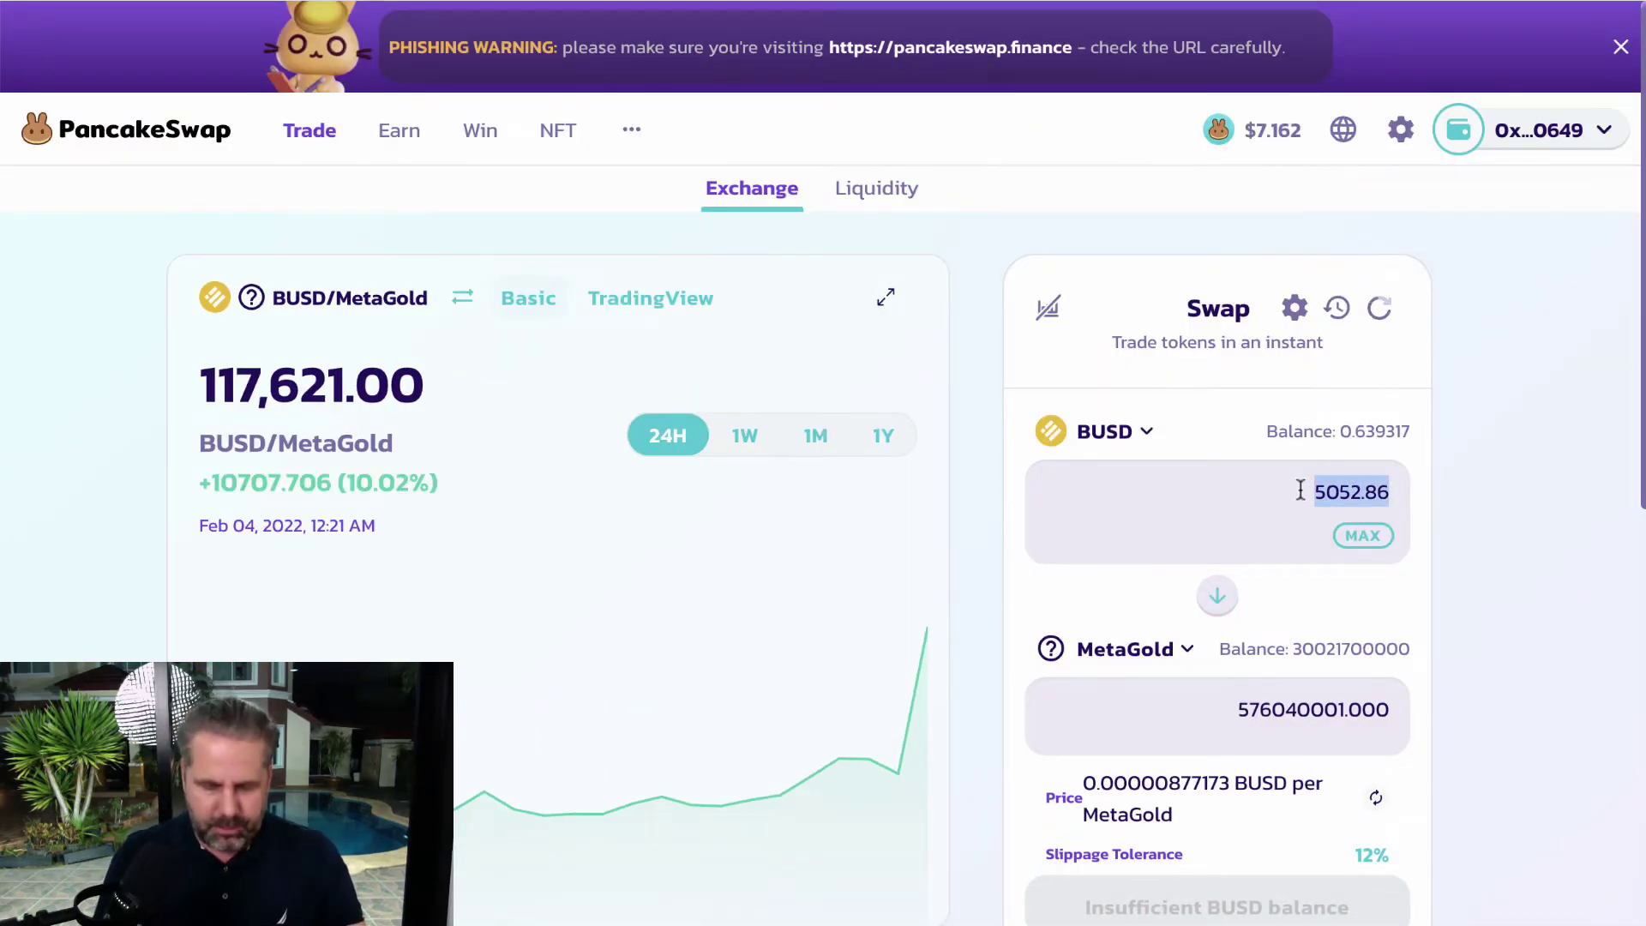
type("100")
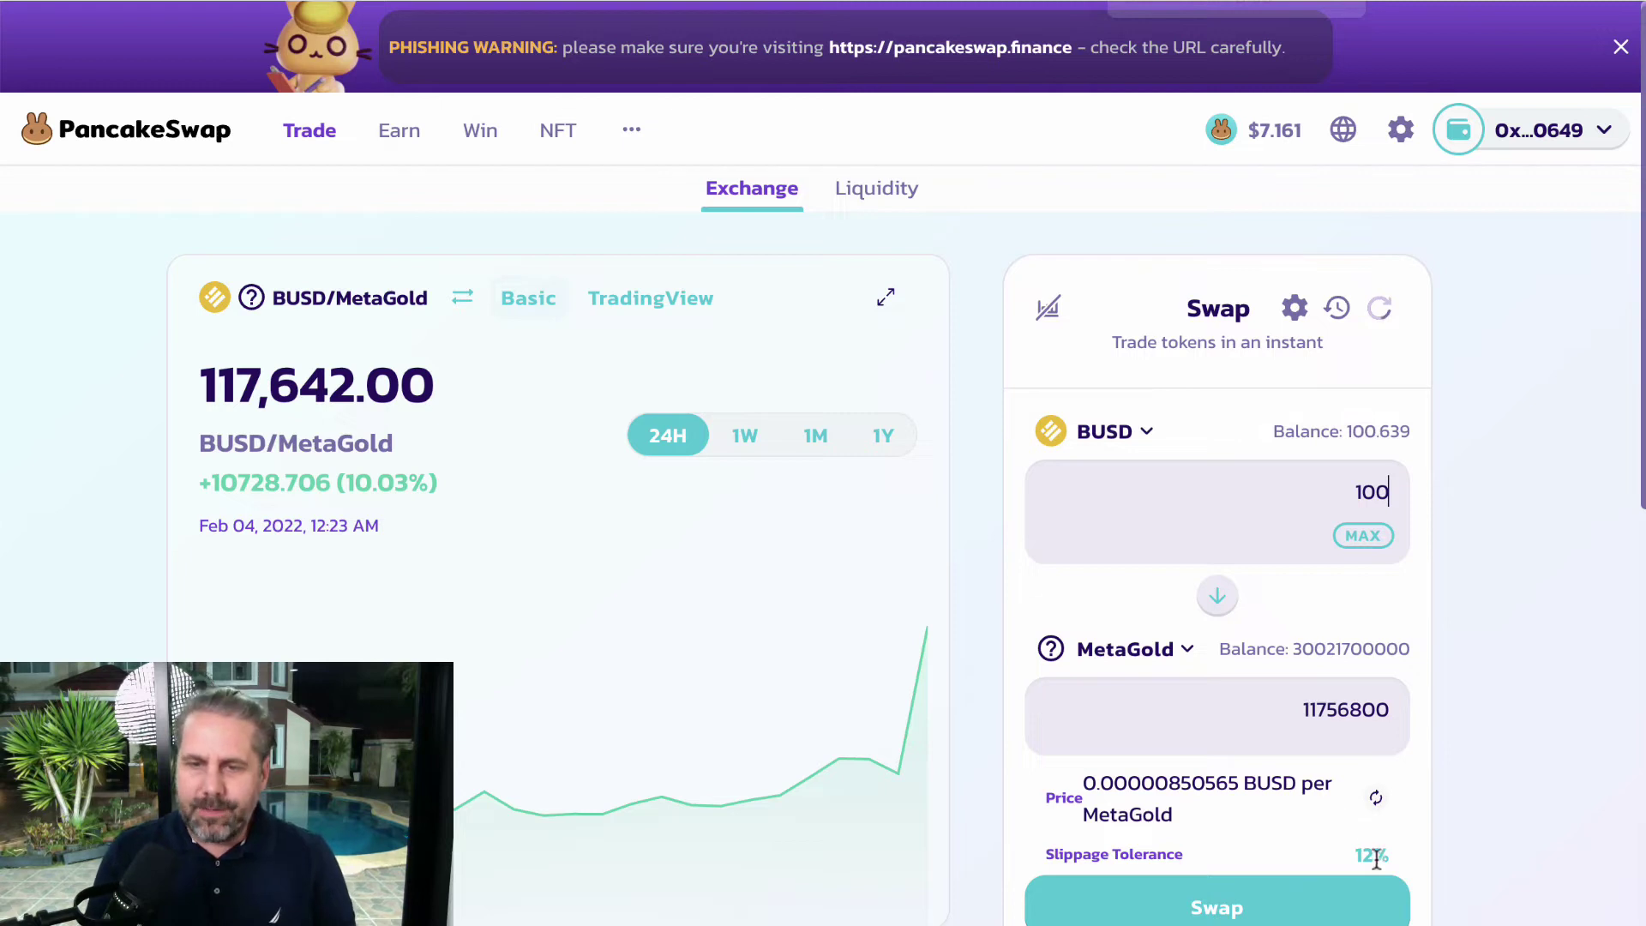
scroll(1099, 396, "up", 1)
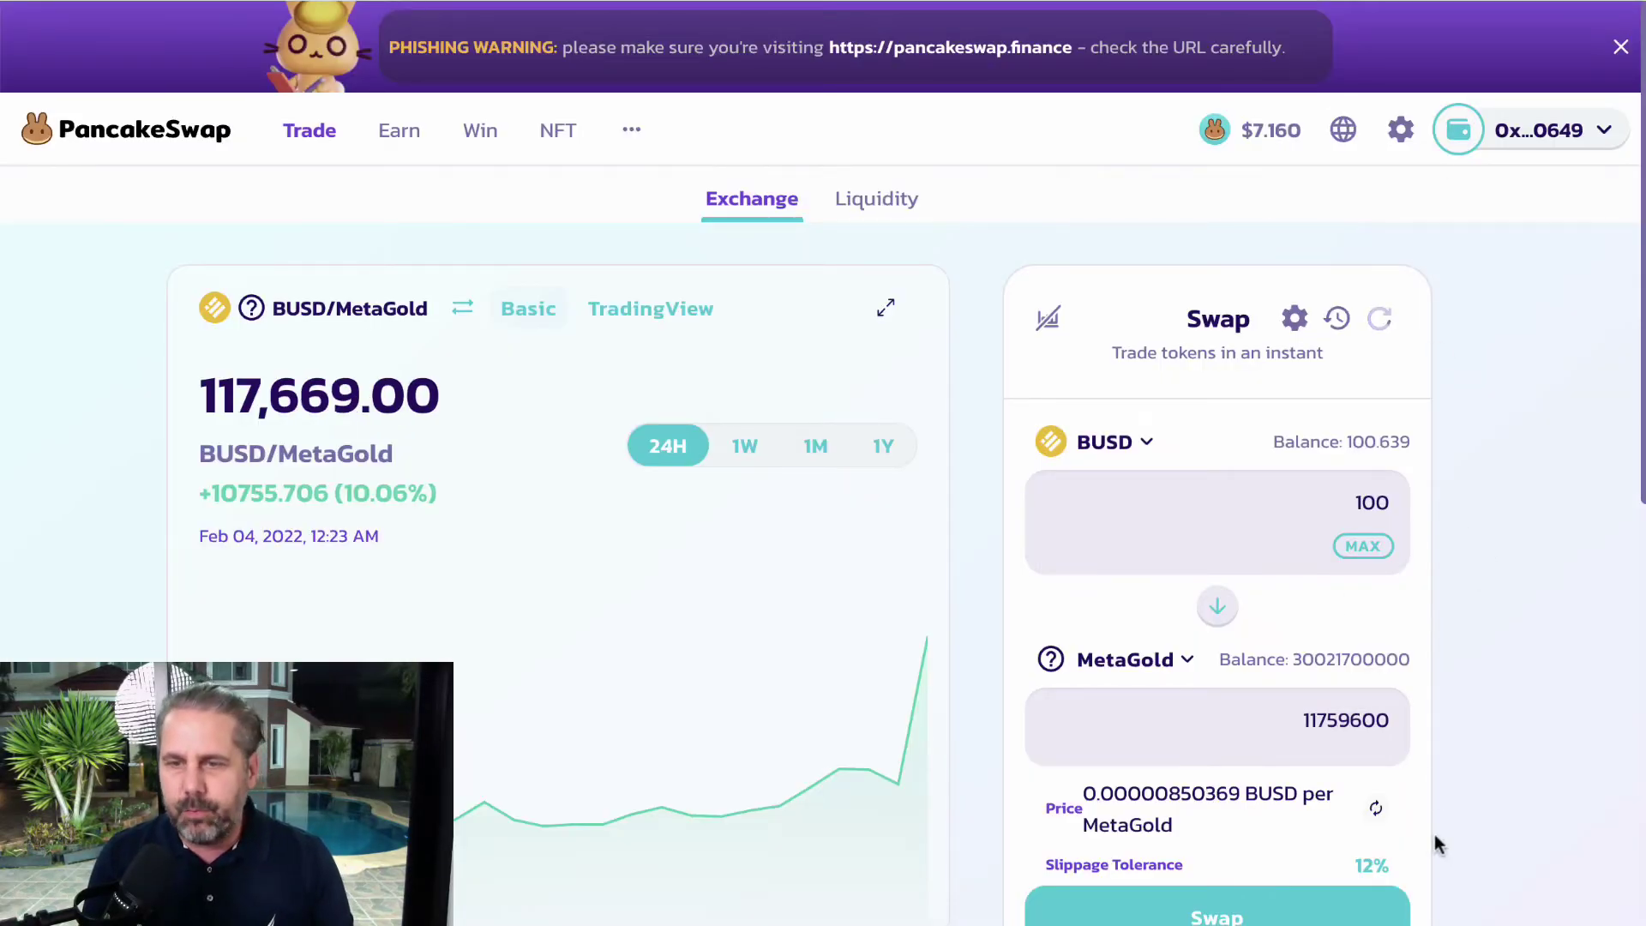
Step: Confirm the slippage reads 12 in settings and start the 100 BUSD swap
left_click(1296, 321)
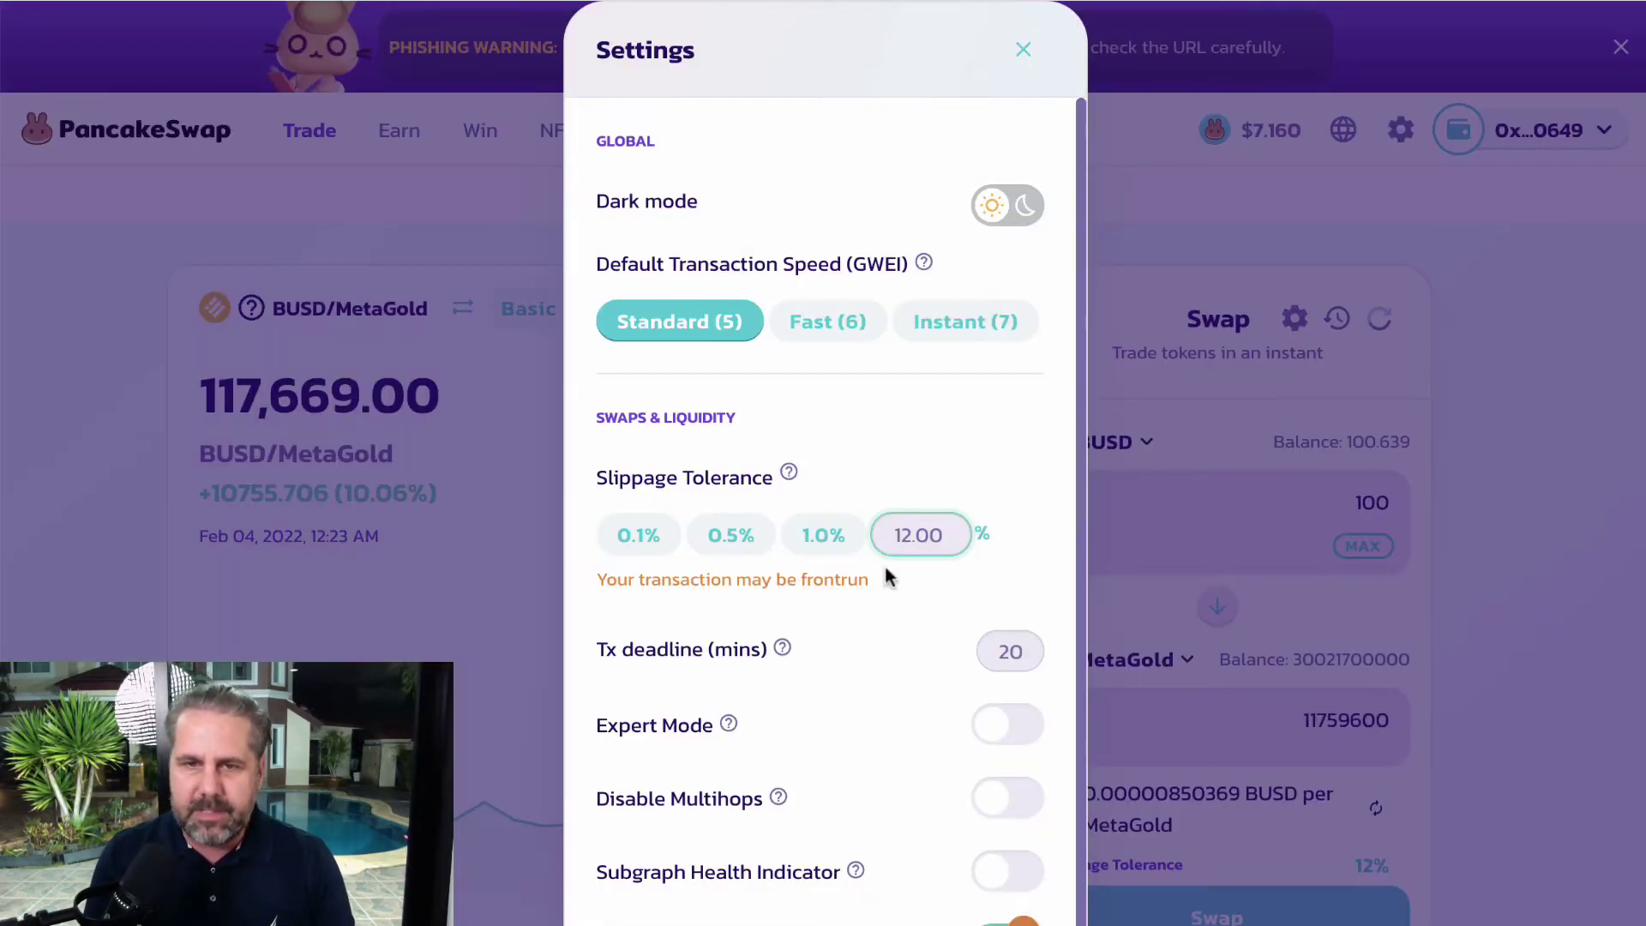
left_click(914, 527)
key("Delete")
key("Delete")
key("Delete")
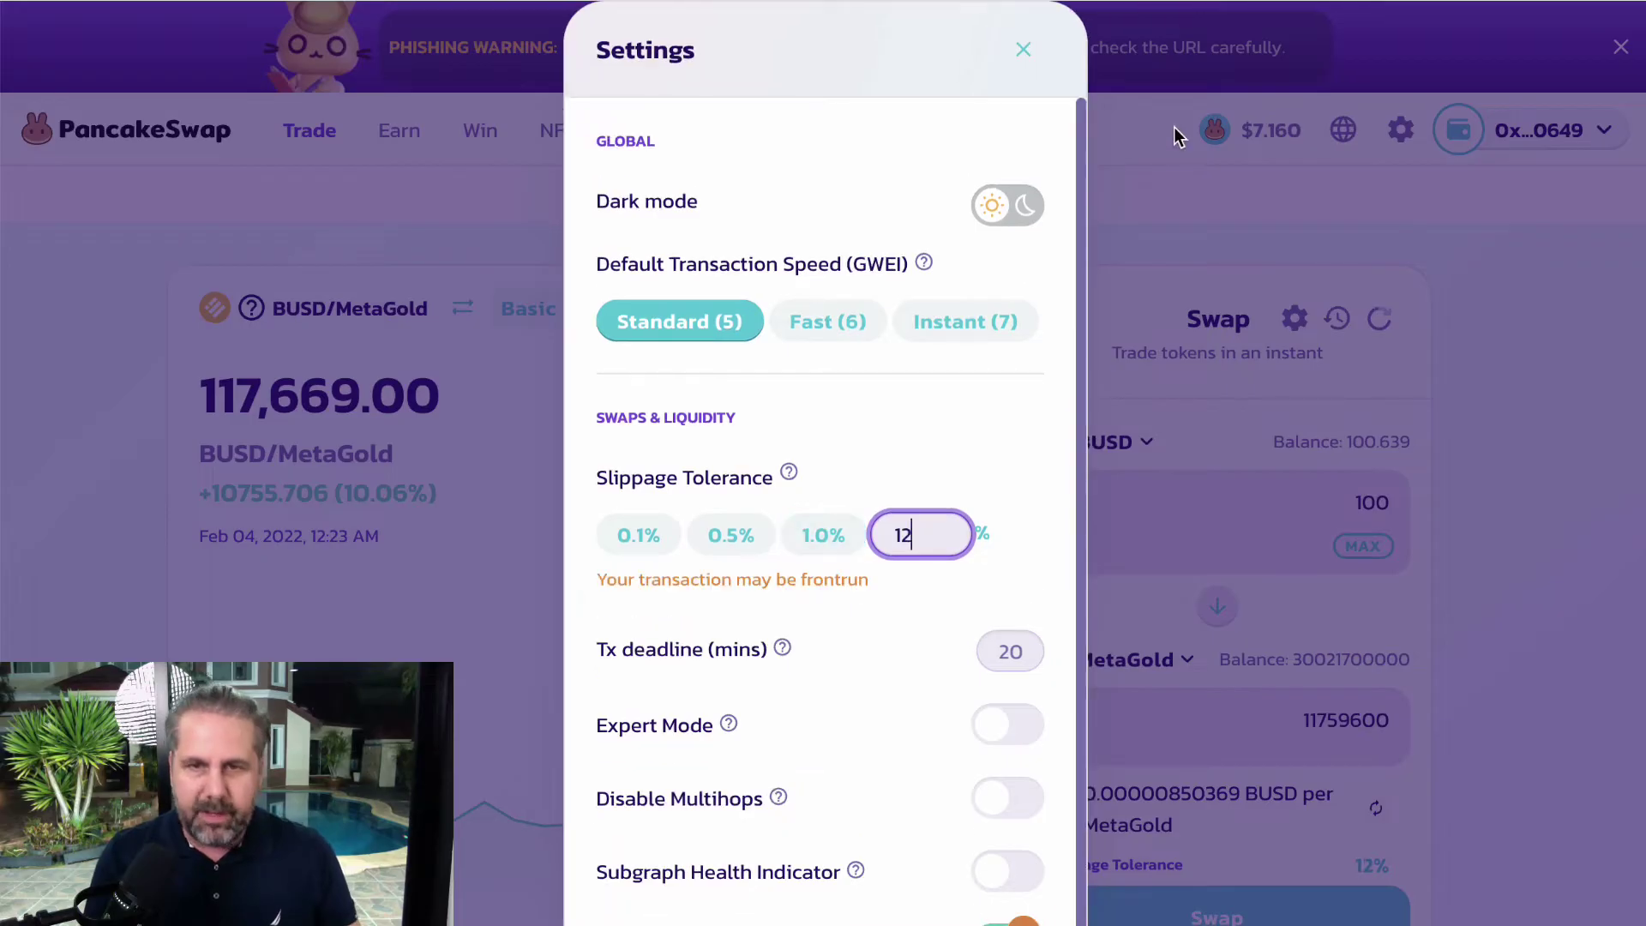
left_click(1023, 51)
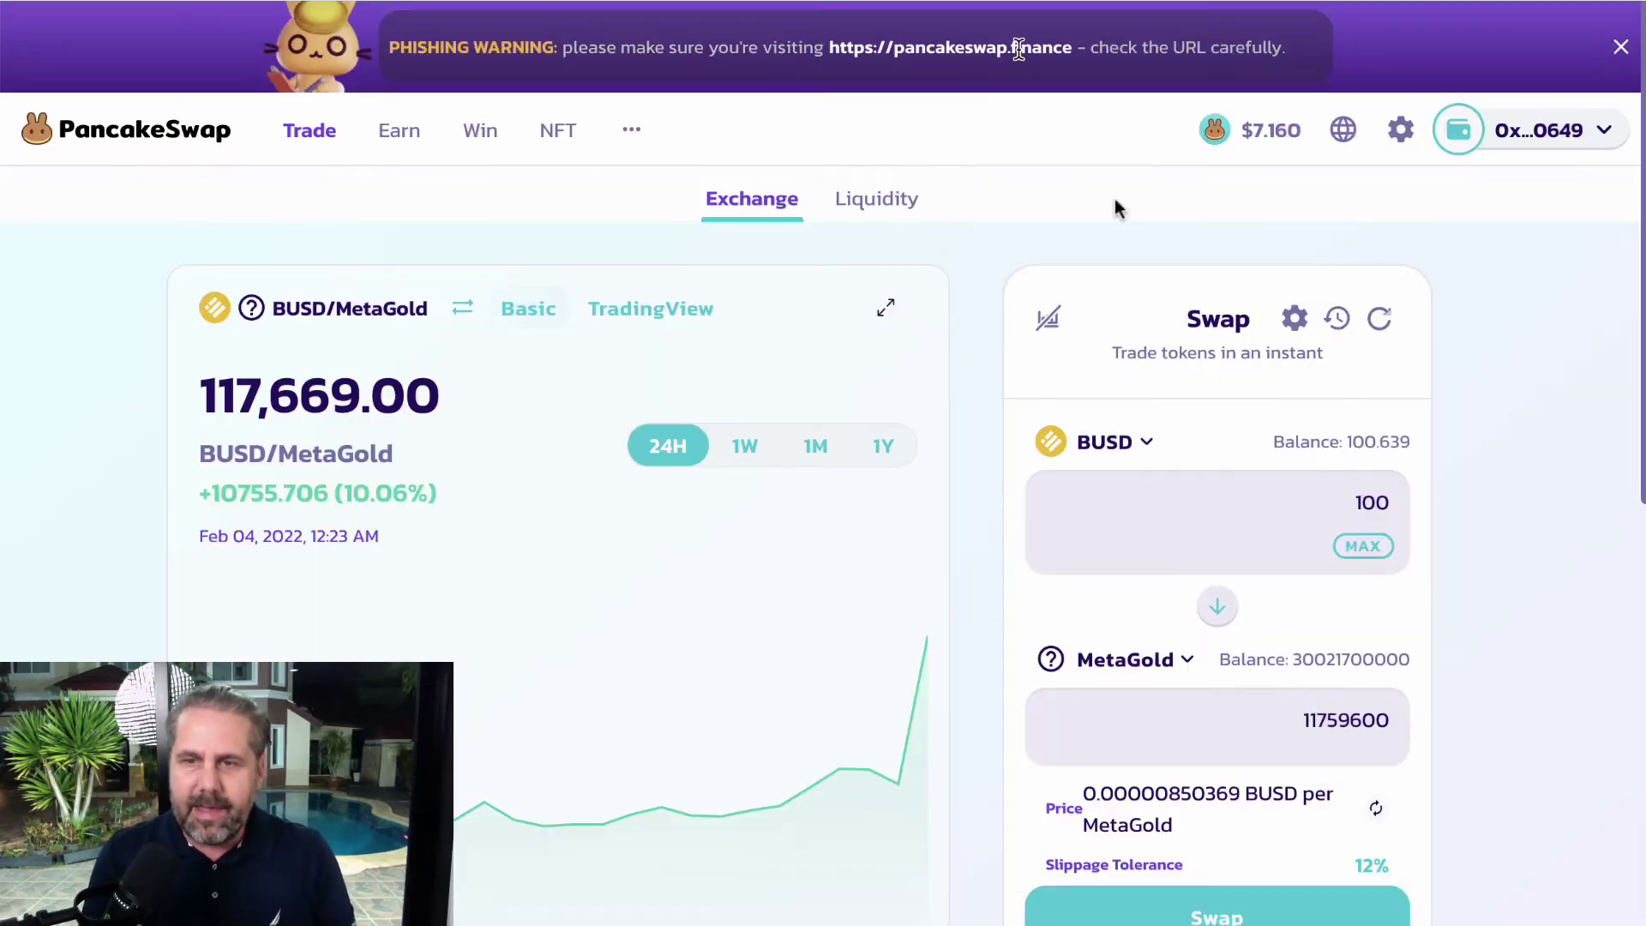
left_click(1286, 917)
Step: Confirm the swap and annotate the resulting INSUFFICIENT_OUTPUT_AMOUNT error
left_click(971, 755)
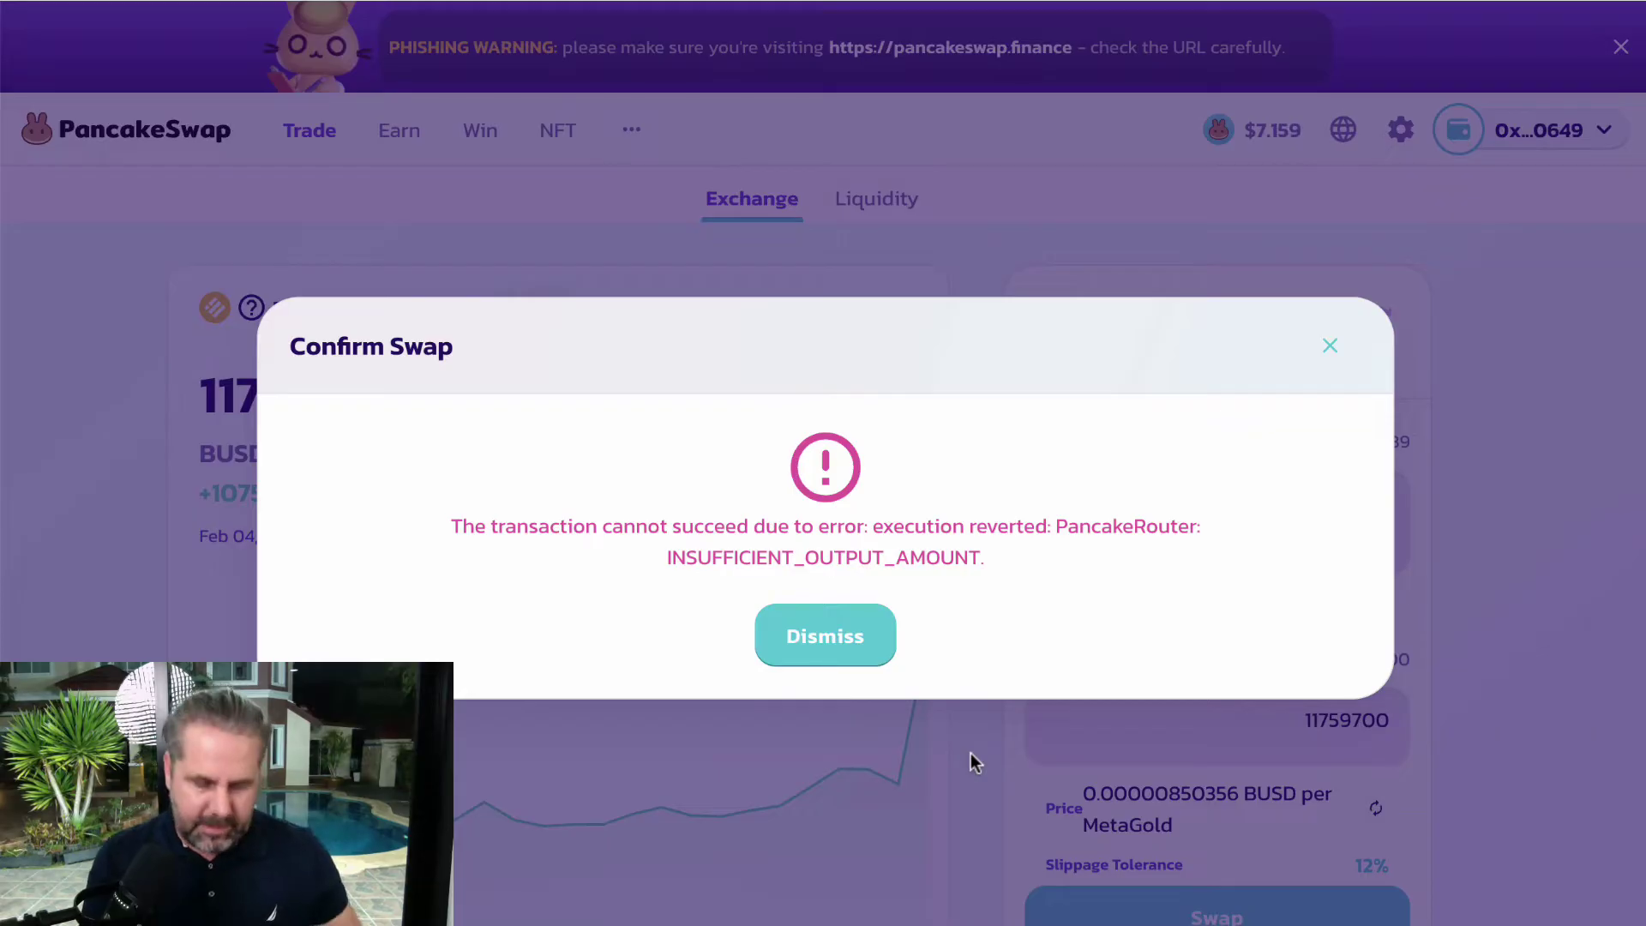
key("b")
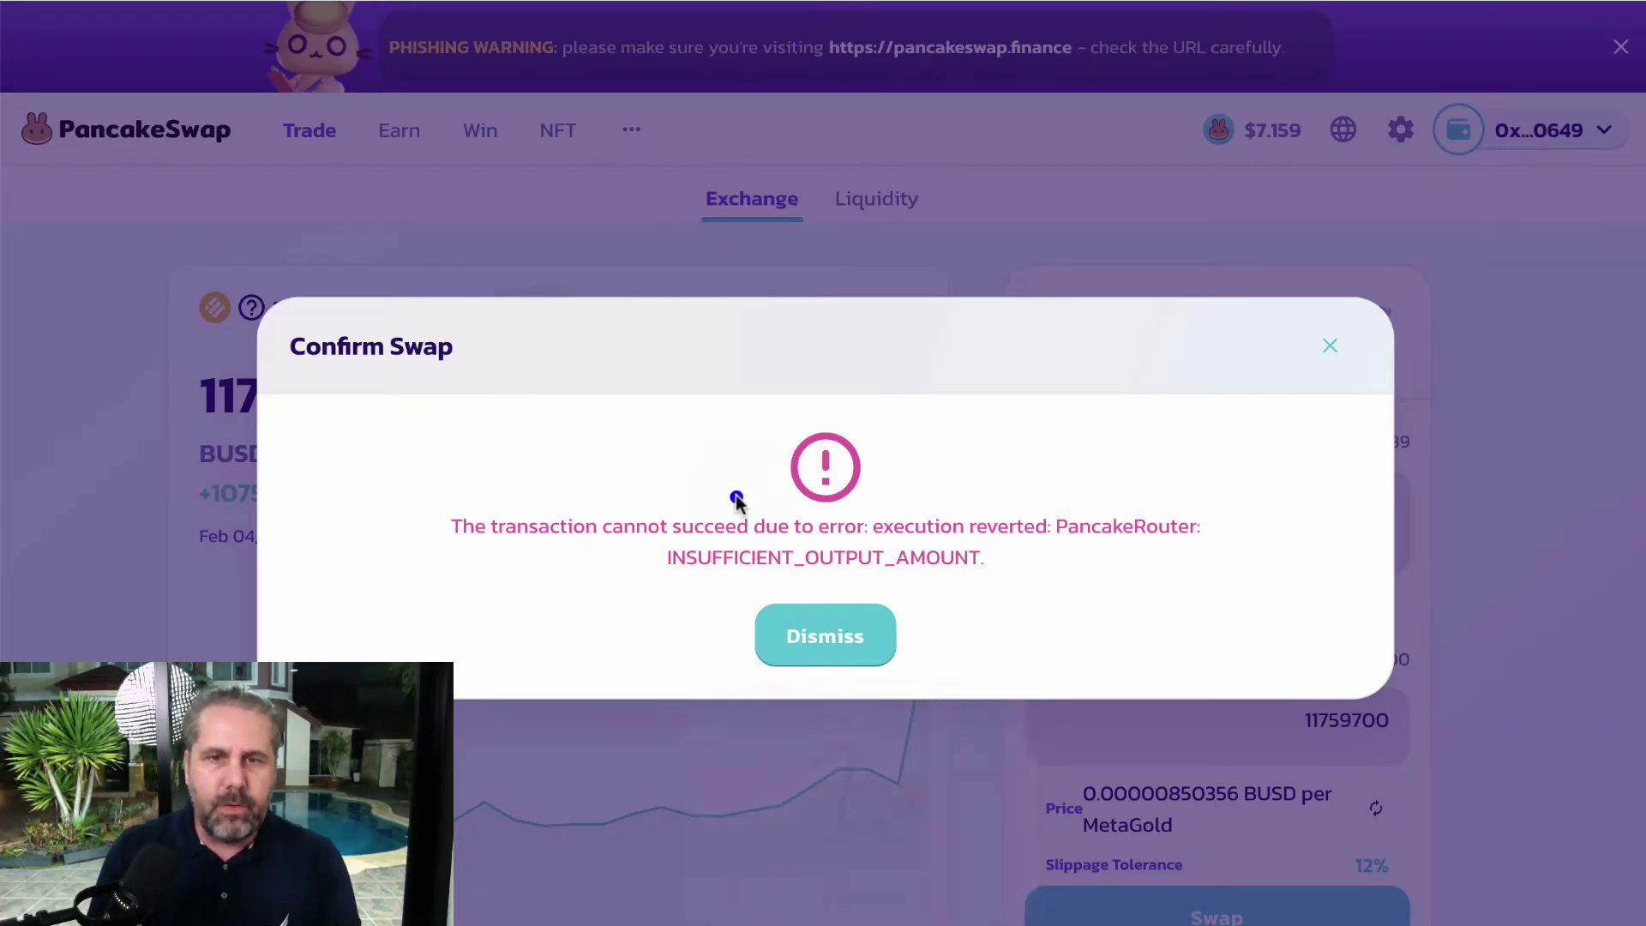
mouse_move(789, 402)
left_mouse_down()
mouse_move(617, 415)
mouse_move(742, 640)
mouse_move(1206, 635)
mouse_move(955, 446)
left_mouse_up()
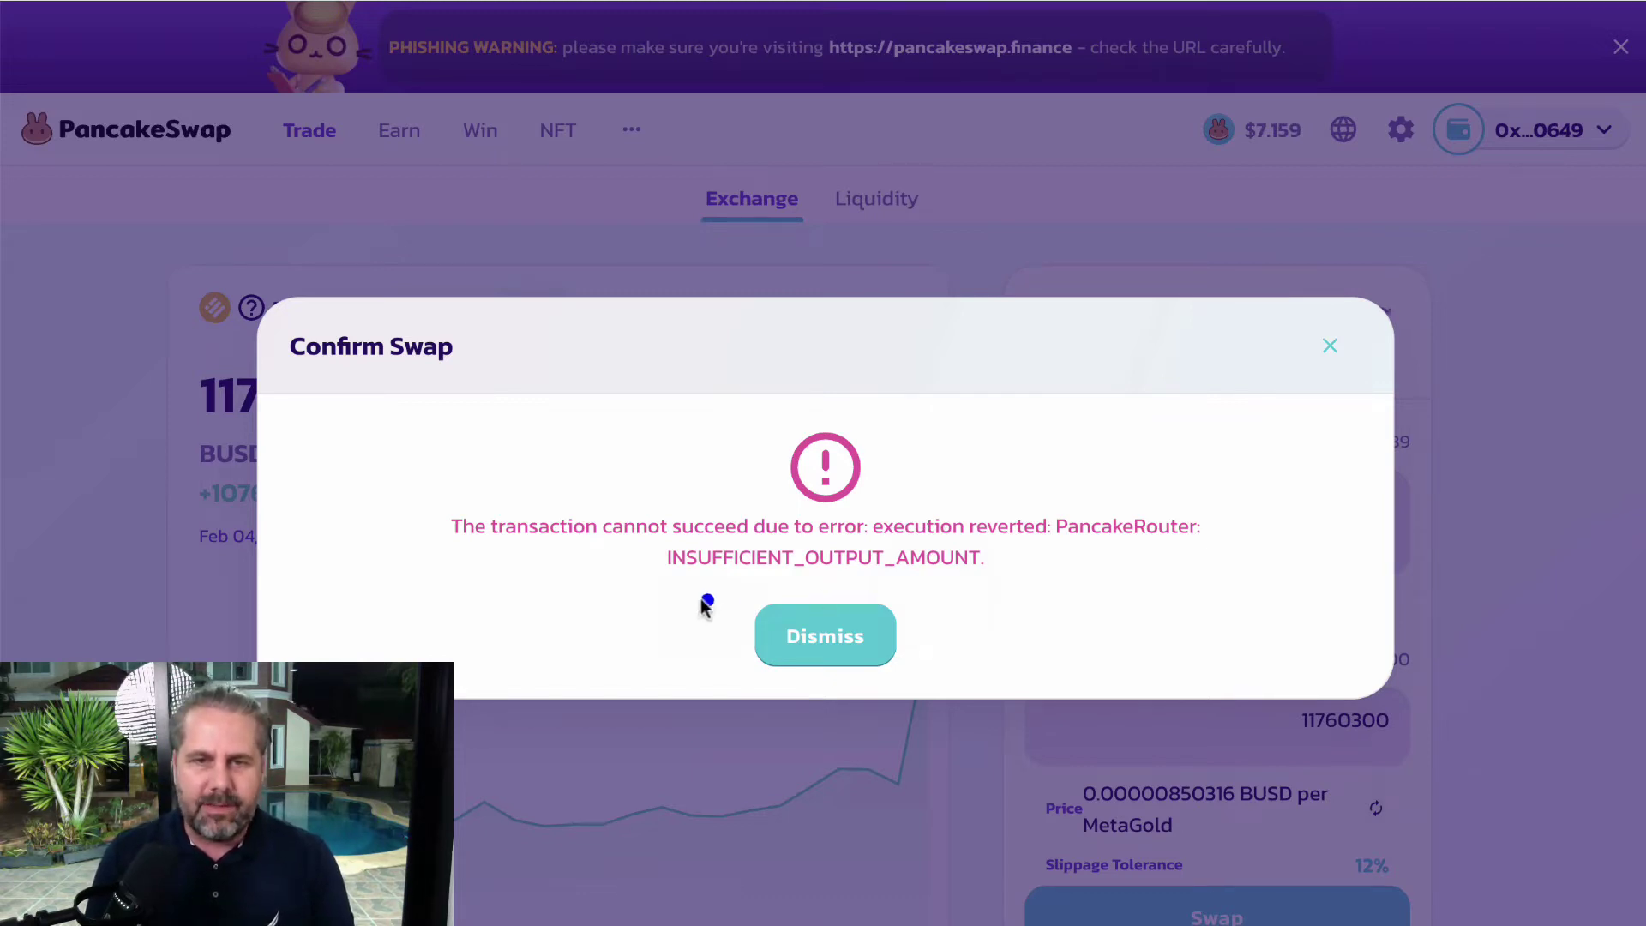
left_click_drag(673, 591, 1061, 581)
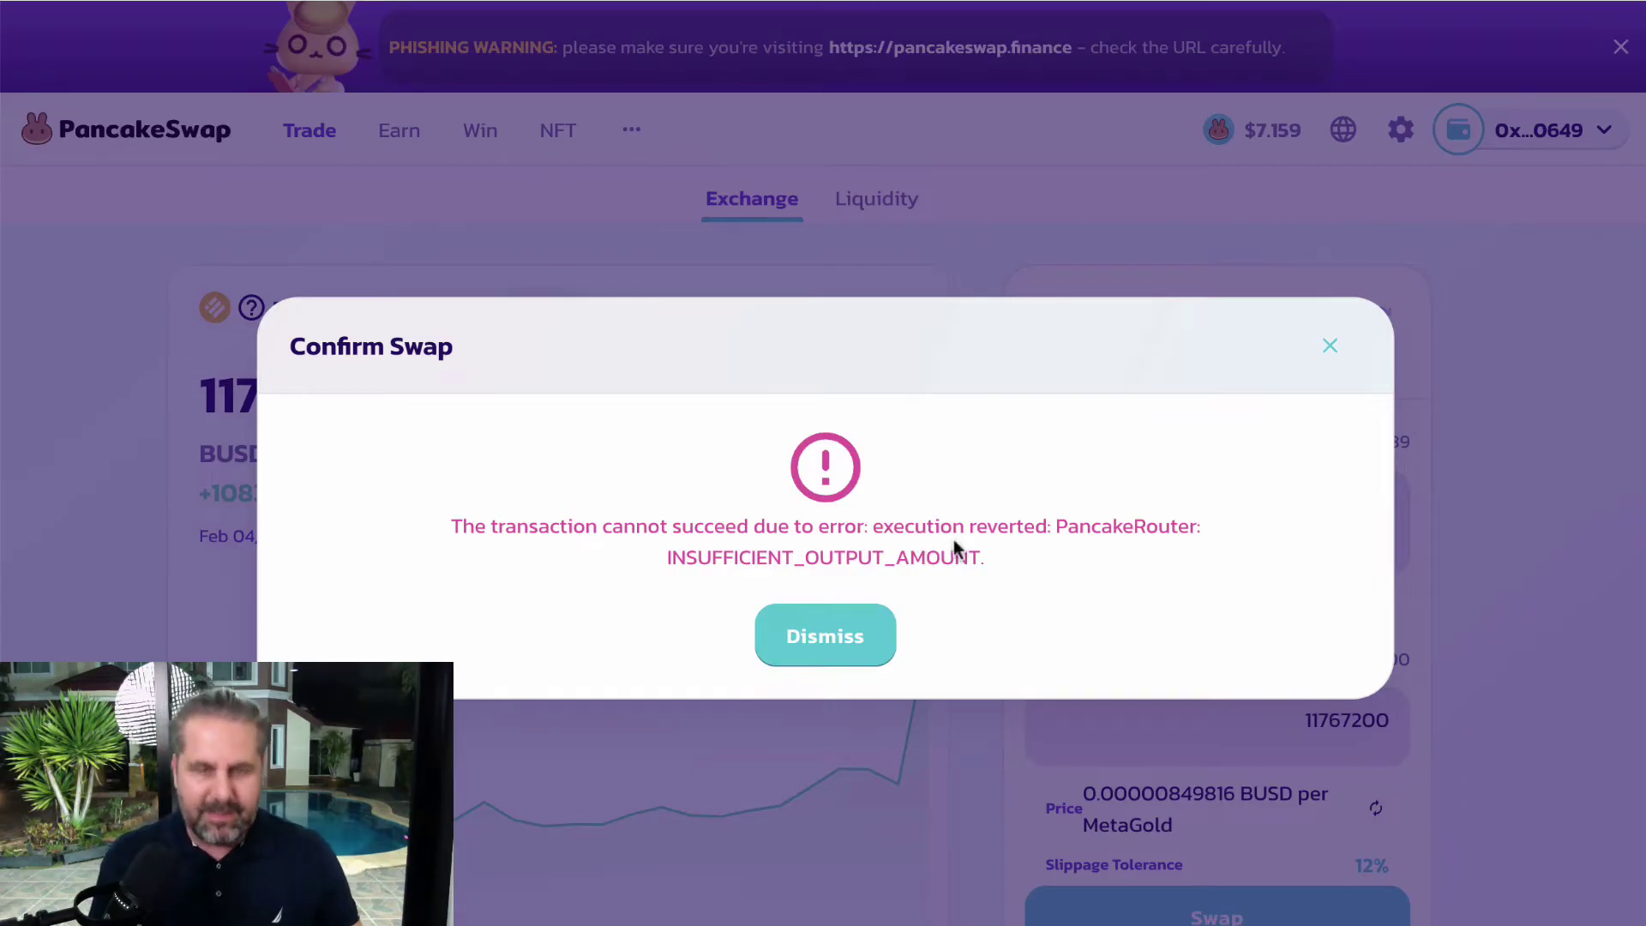
key("b")
mouse_move(848, 533)
left_mouse_down()
mouse_move(632, 595)
mouse_move(682, 476)
left_mouse_up()
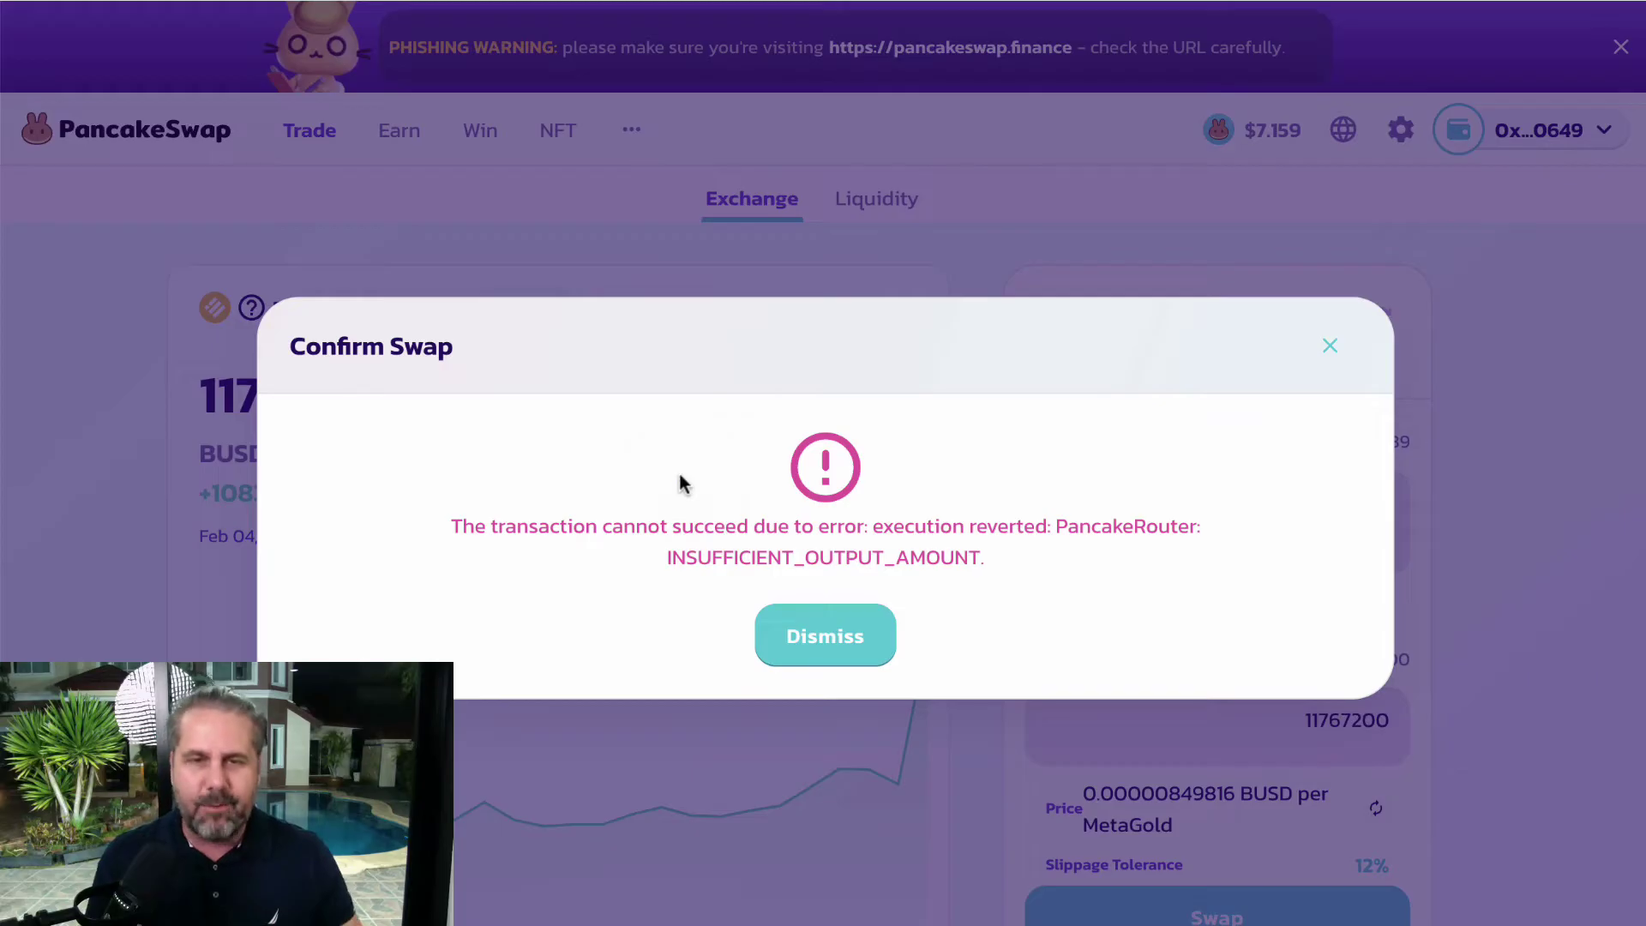
Step: Dismiss the failed-swap error
left_click(856, 648)
scroll(1382, 630, "down", 5)
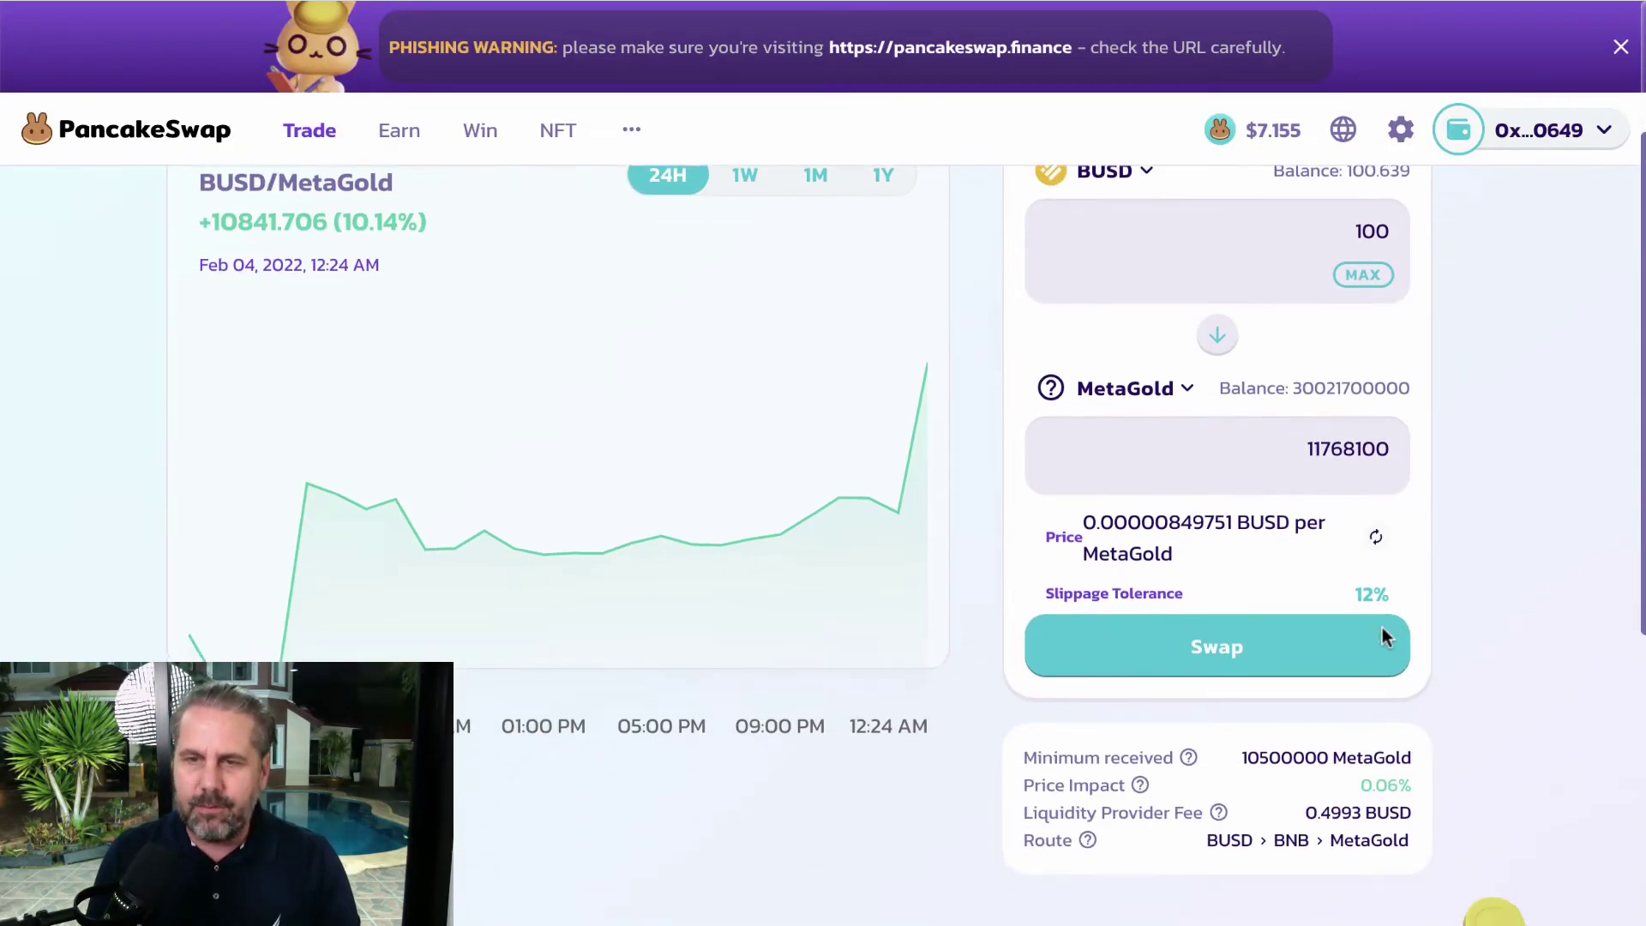
scroll(1382, 630, "up", 4)
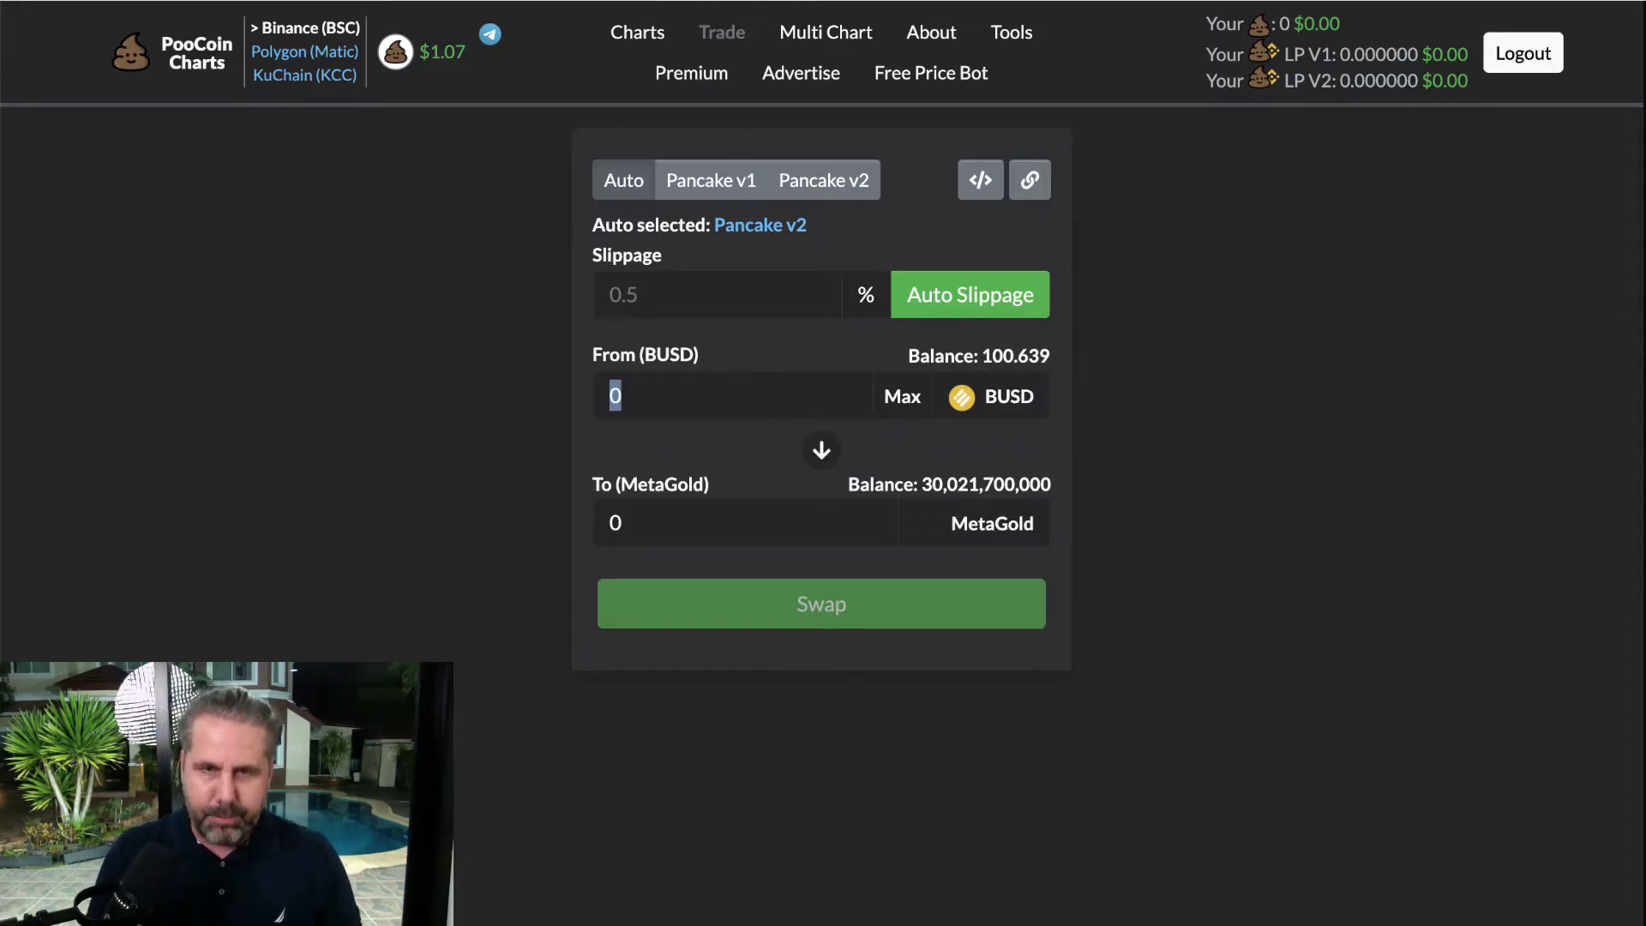
Step: Enter 100 BUSD, set manual slippage to 12, and submit the swap
type("100")
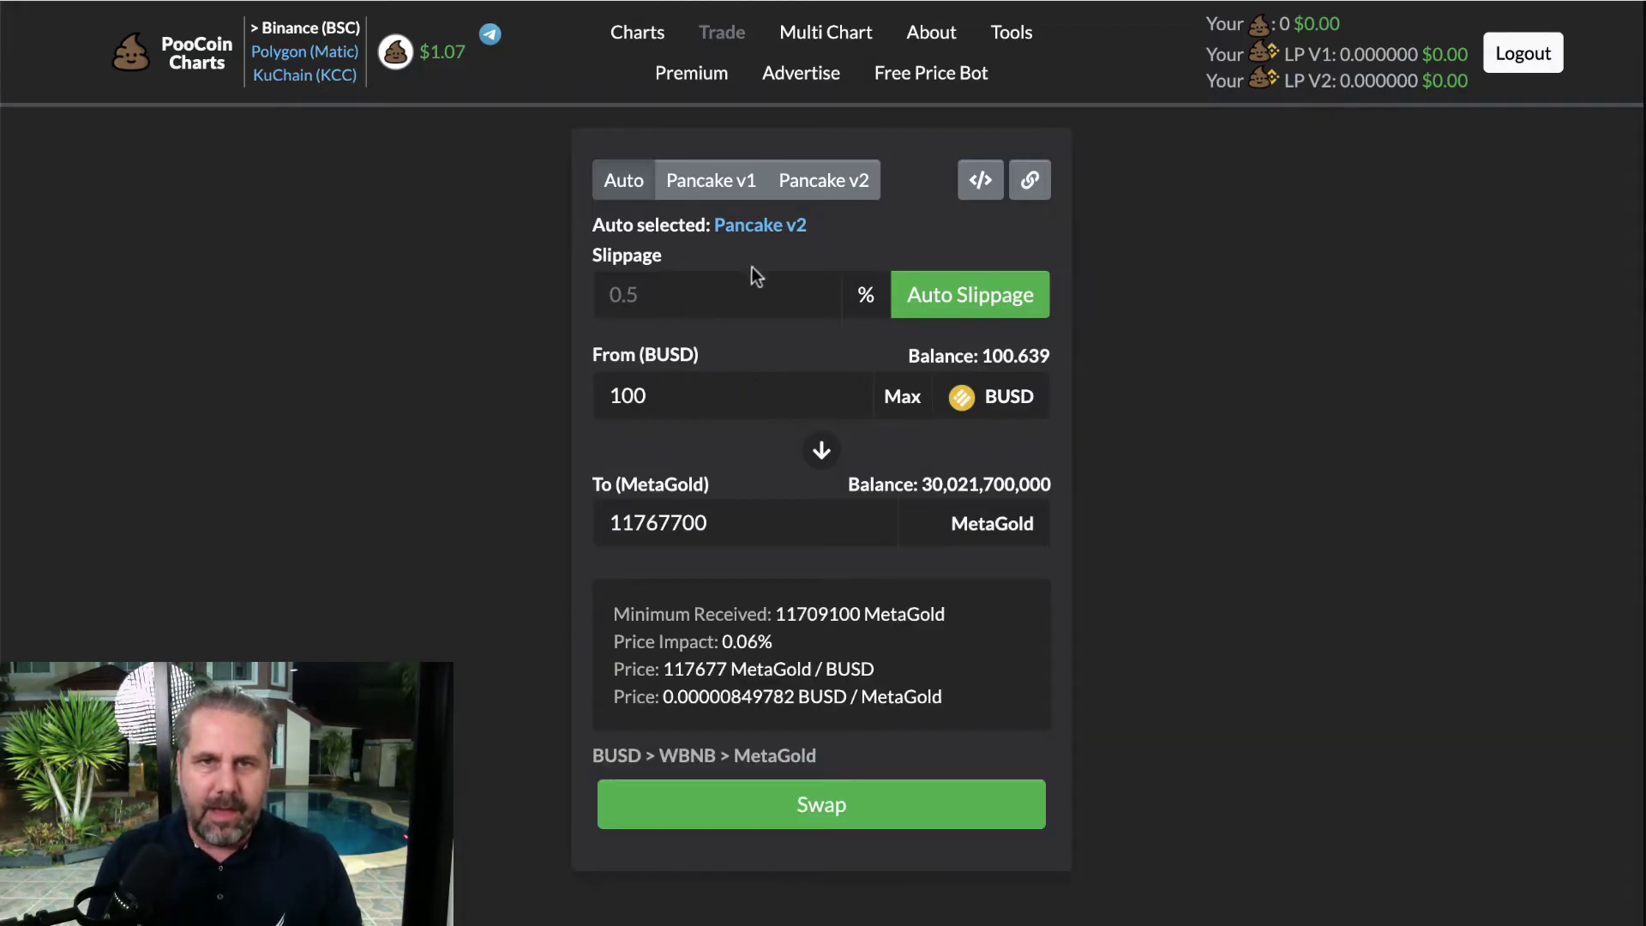
left_click(1020, 310)
left_click(714, 298)
double_click(714, 297)
type("12")
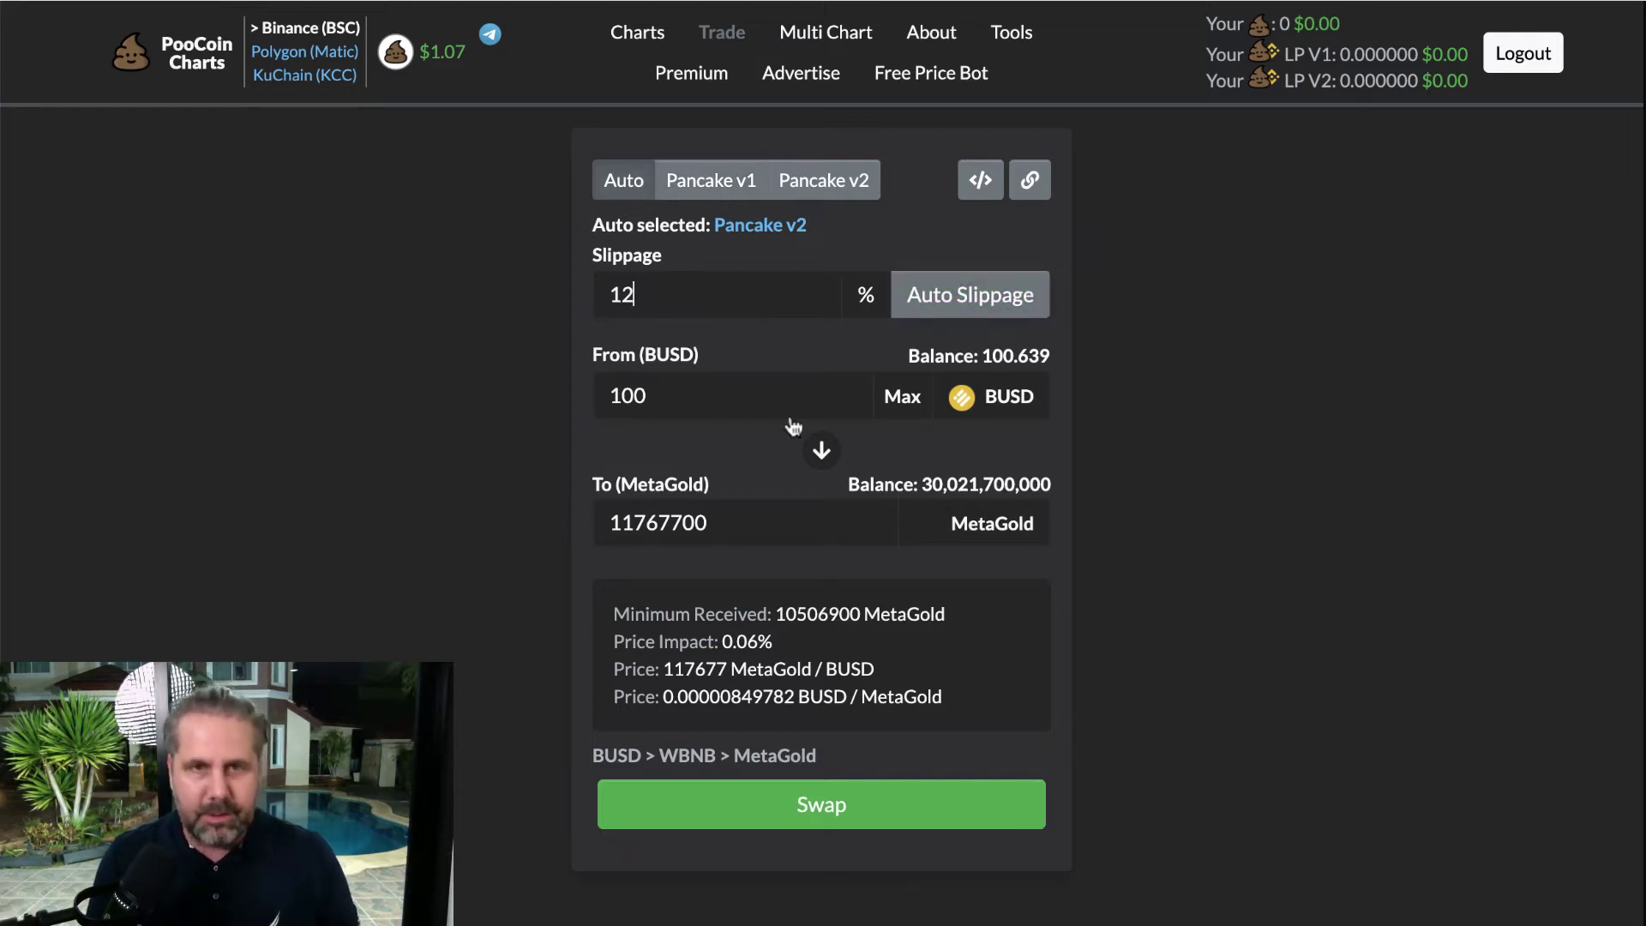
left_click(732, 806)
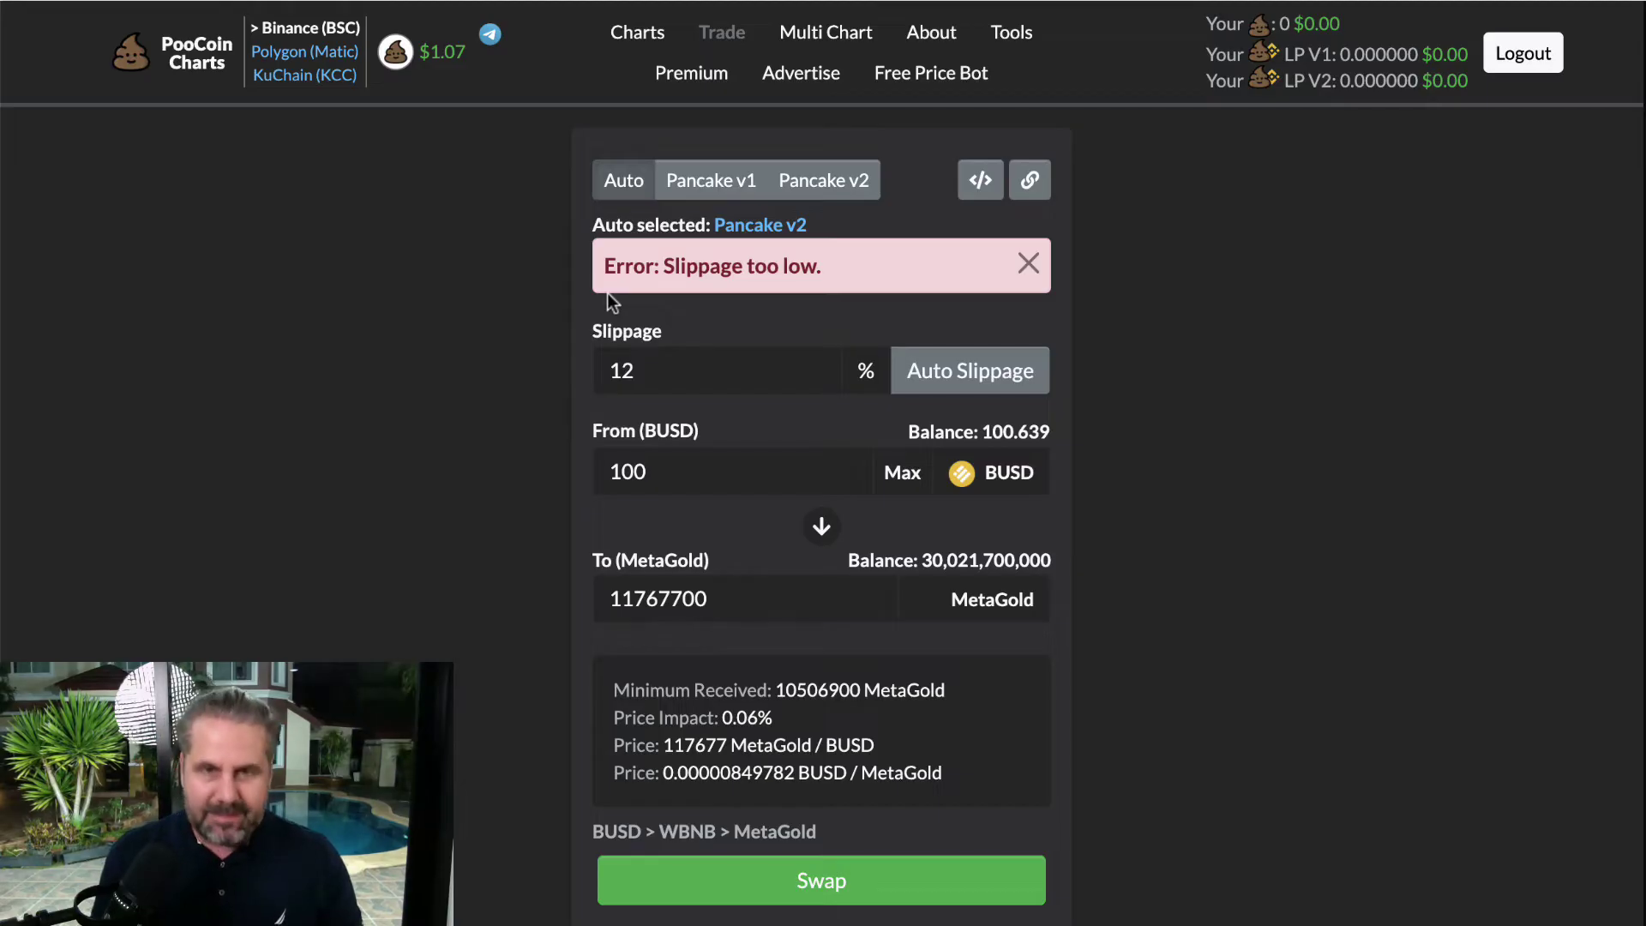
Step: Mark the slippage error, switch to auto slippage, and resubmit the 100 BUSD swap
key("b")
mouse_move(553, 224)
left_mouse_down()
mouse_move(858, 270)
mouse_move(499, 235)
mouse_move(551, 272)
left_mouse_up()
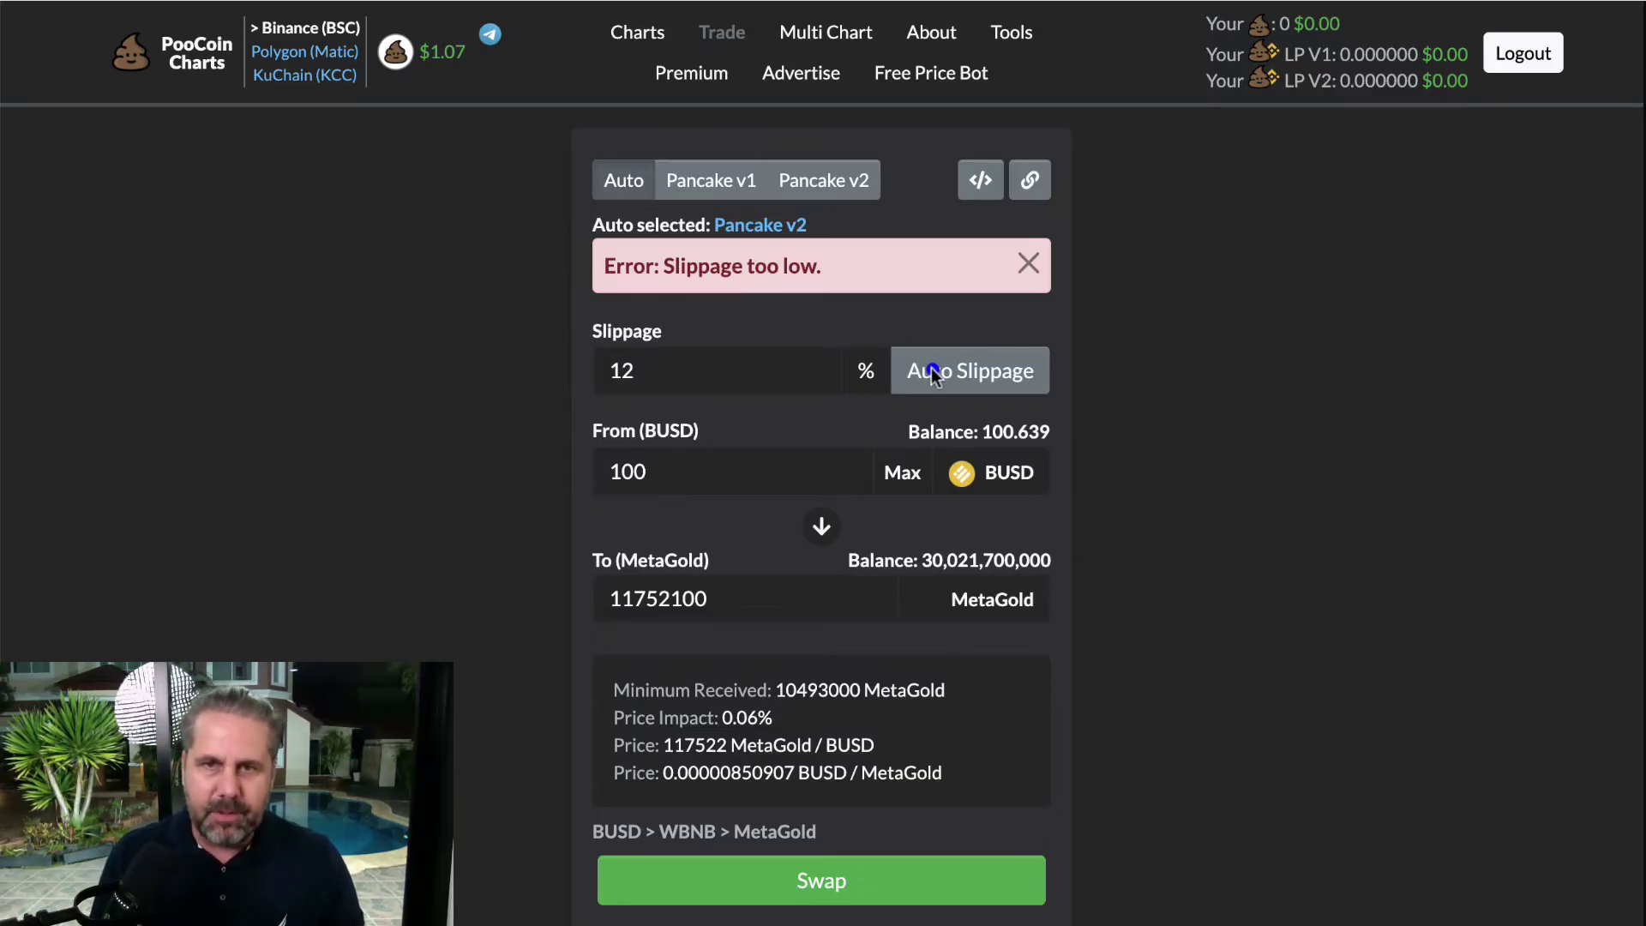
left_click(986, 388)
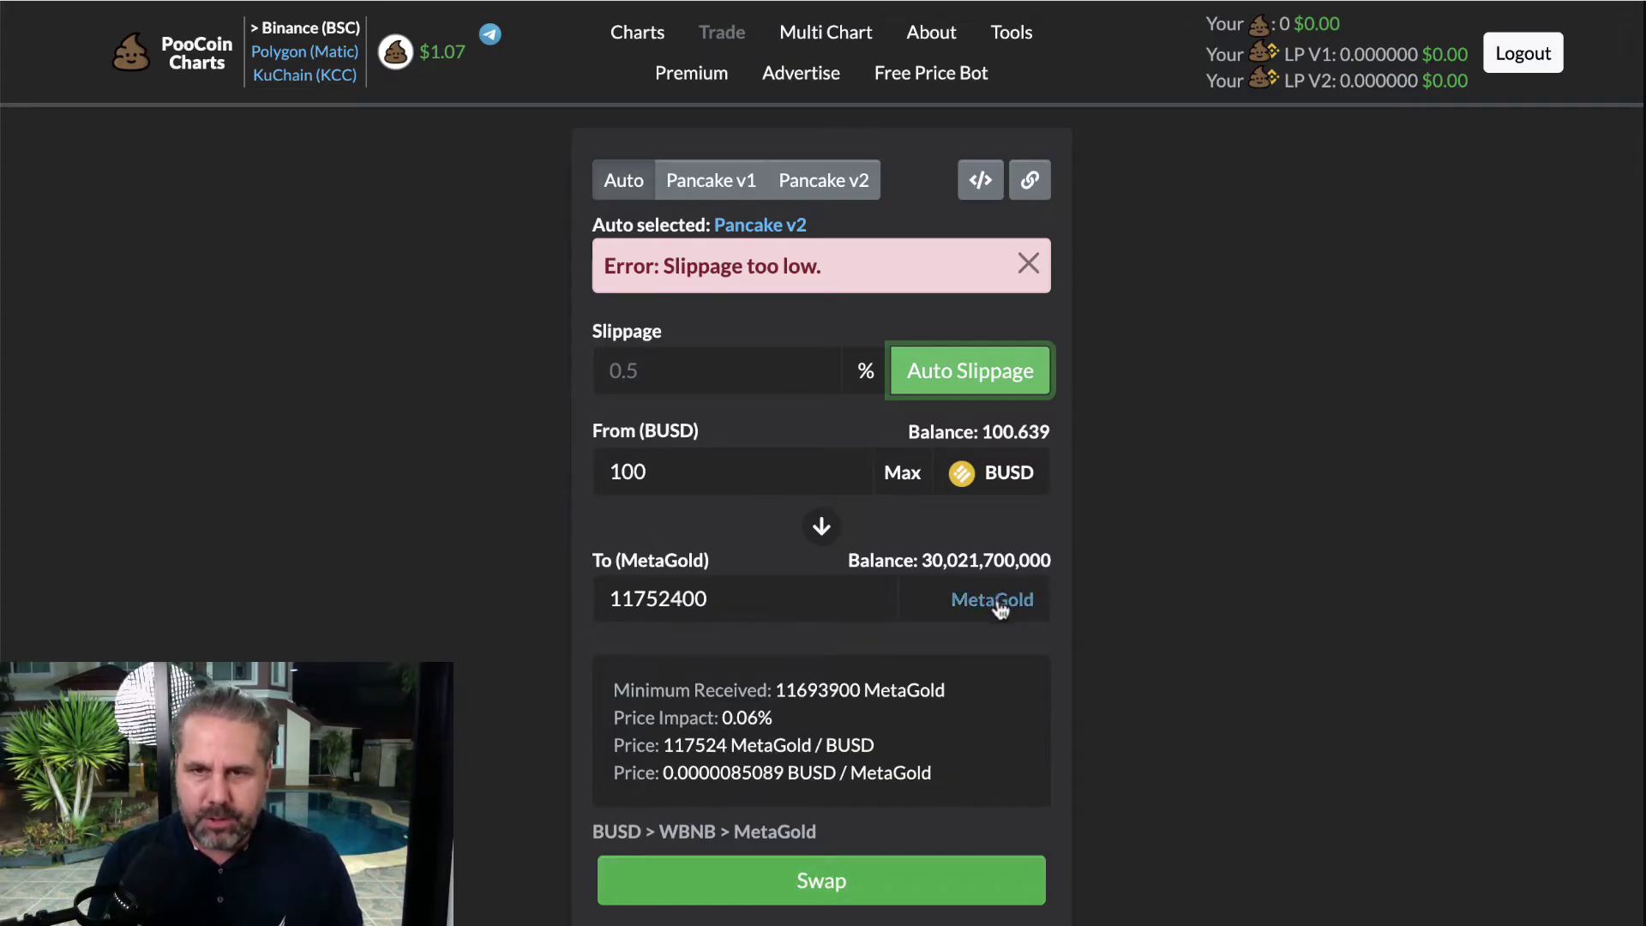
left_click(744, 896)
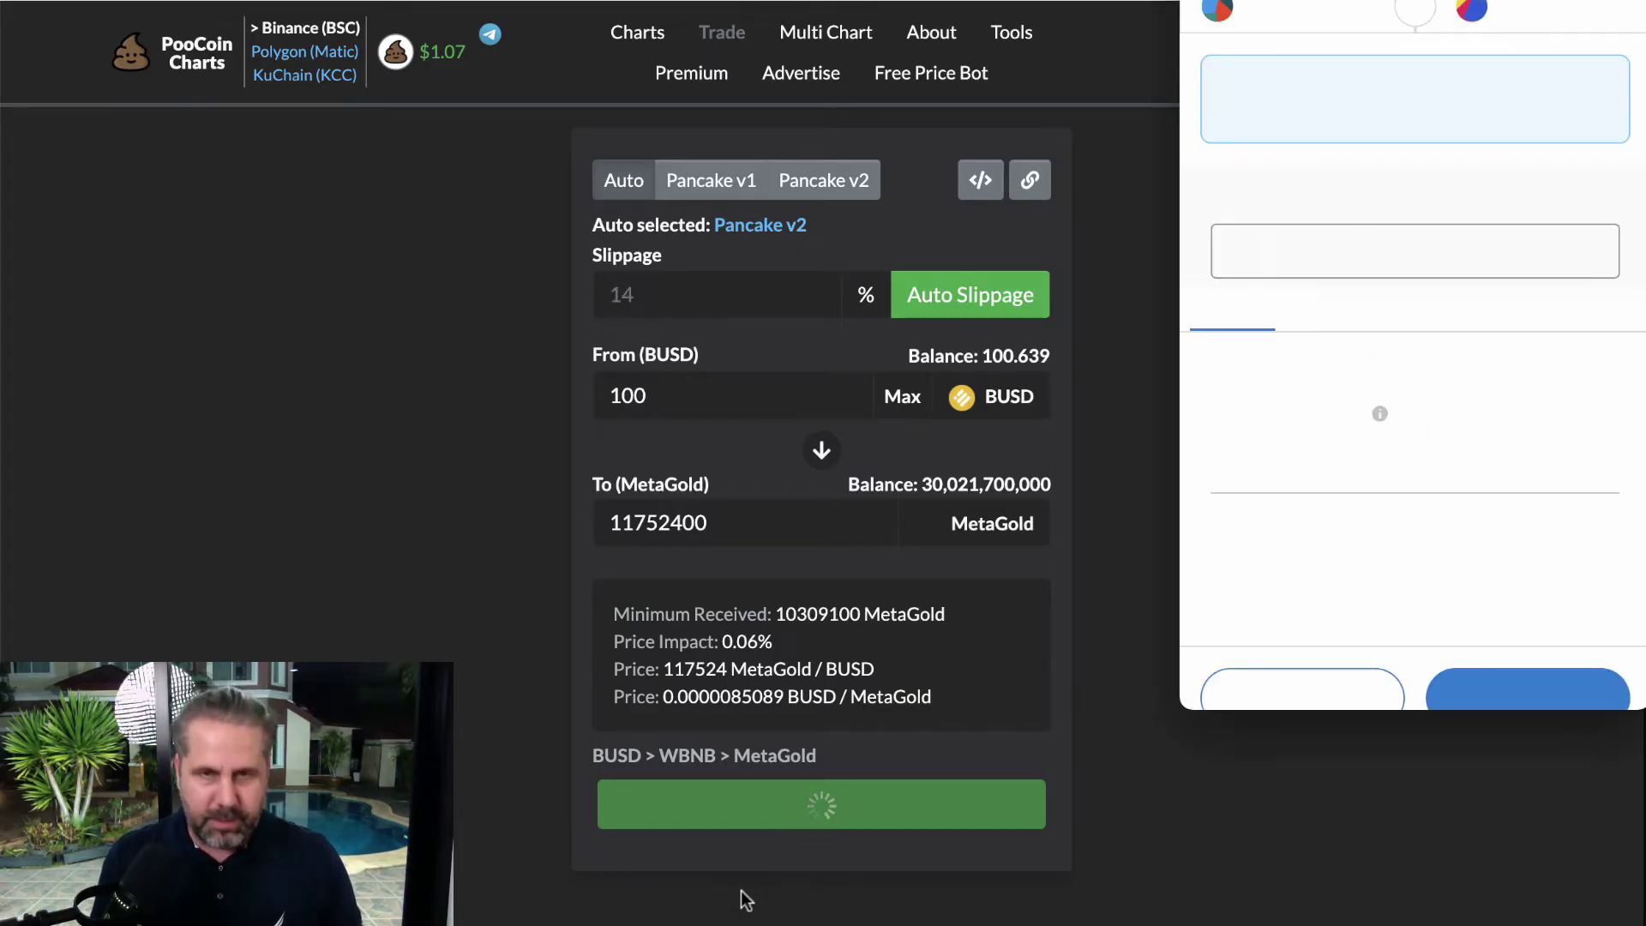
Step: Confirm the MetaGold swap in MetaMask, leaving 0.639317 BUSD and 30,032,100,000 MetaGold
key("super+shift+a")
mouse_move(600, 255)
left_mouse_down()
mouse_move(520, 290)
mouse_move(535, 254)
mouse_move(619, 240)
left_mouse_up()
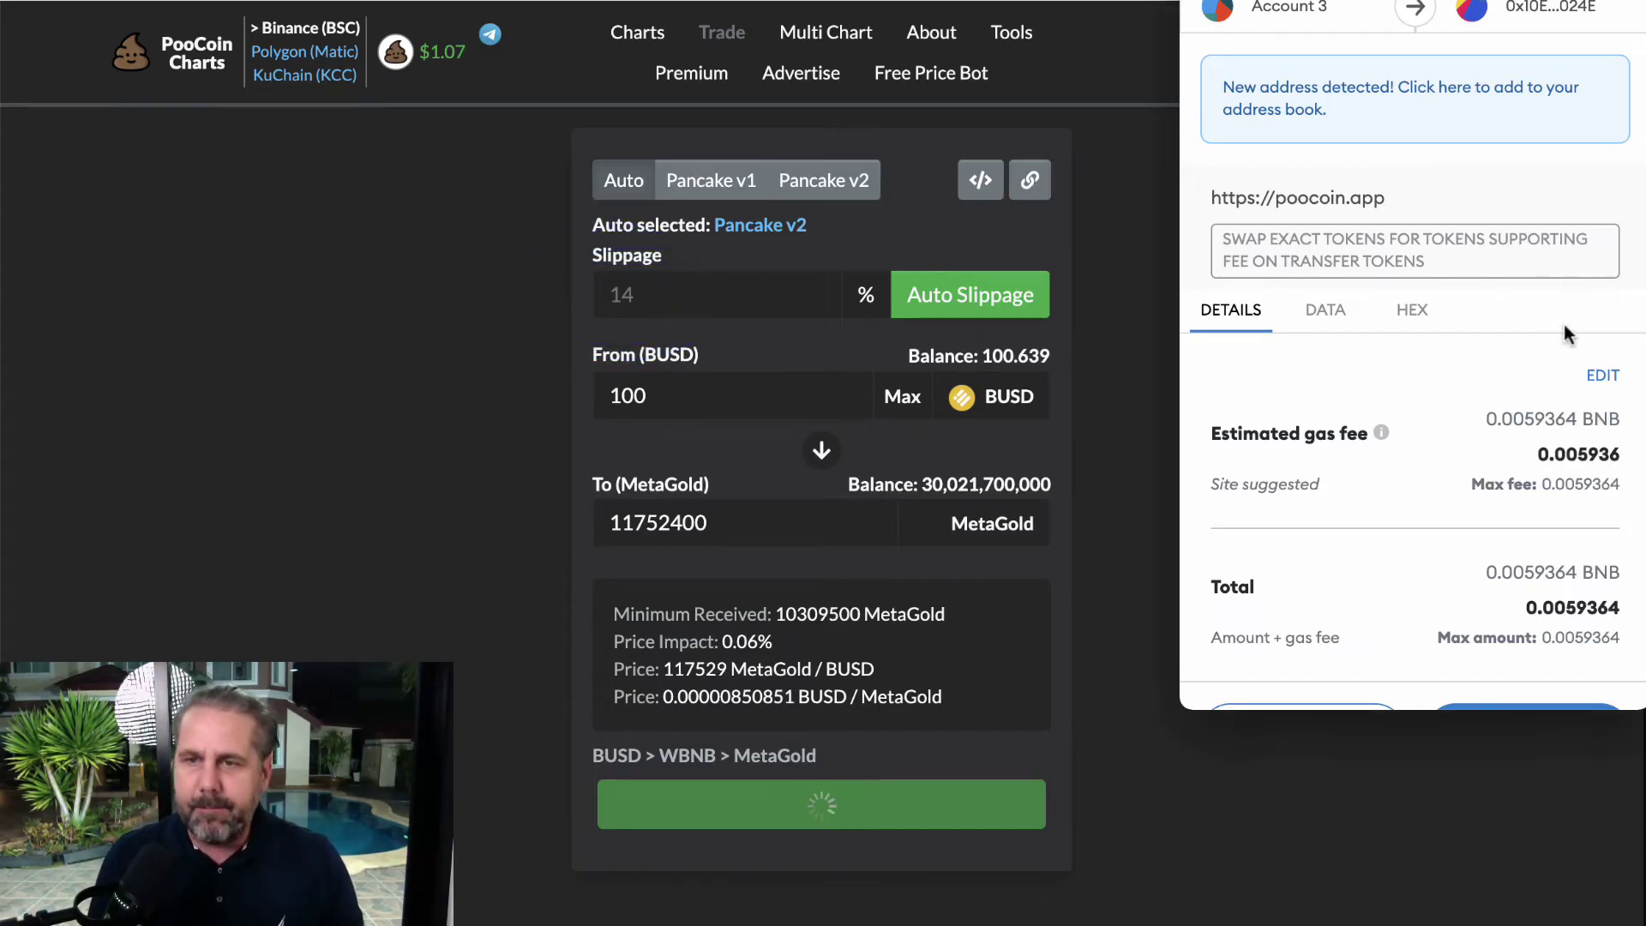
scroll(1563, 333, "down", 2)
left_click(1525, 658)
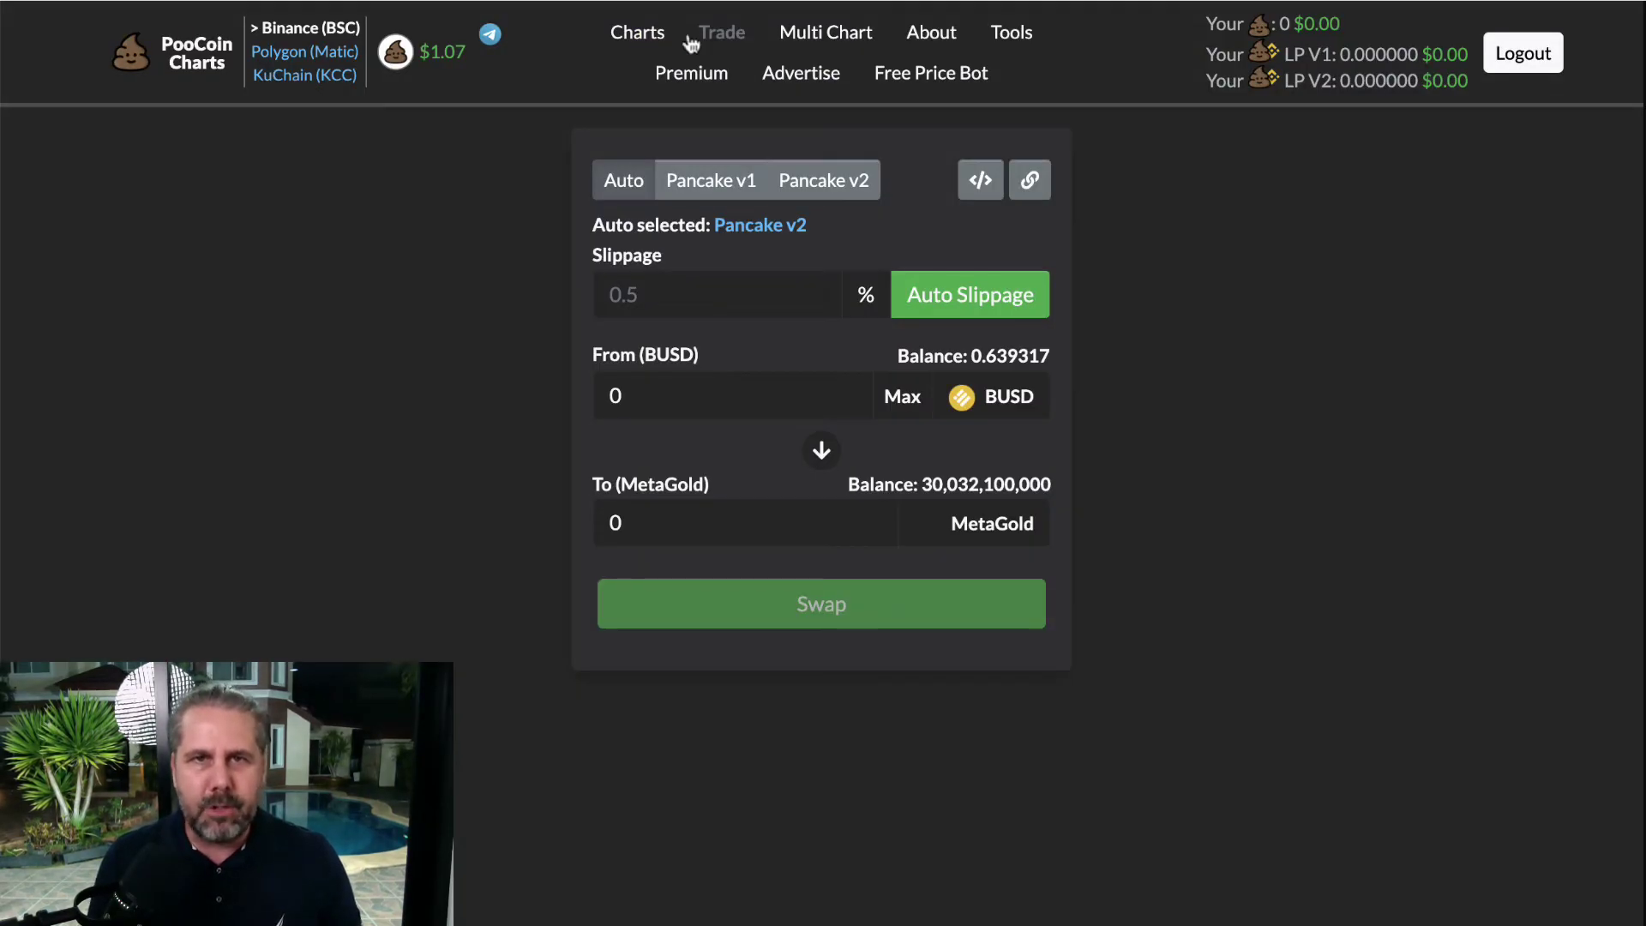
Step: From Charts, search 'metagold rewards' and open the MetaGold/BNB price chart
left_click(630, 32)
left_click(823, 688)
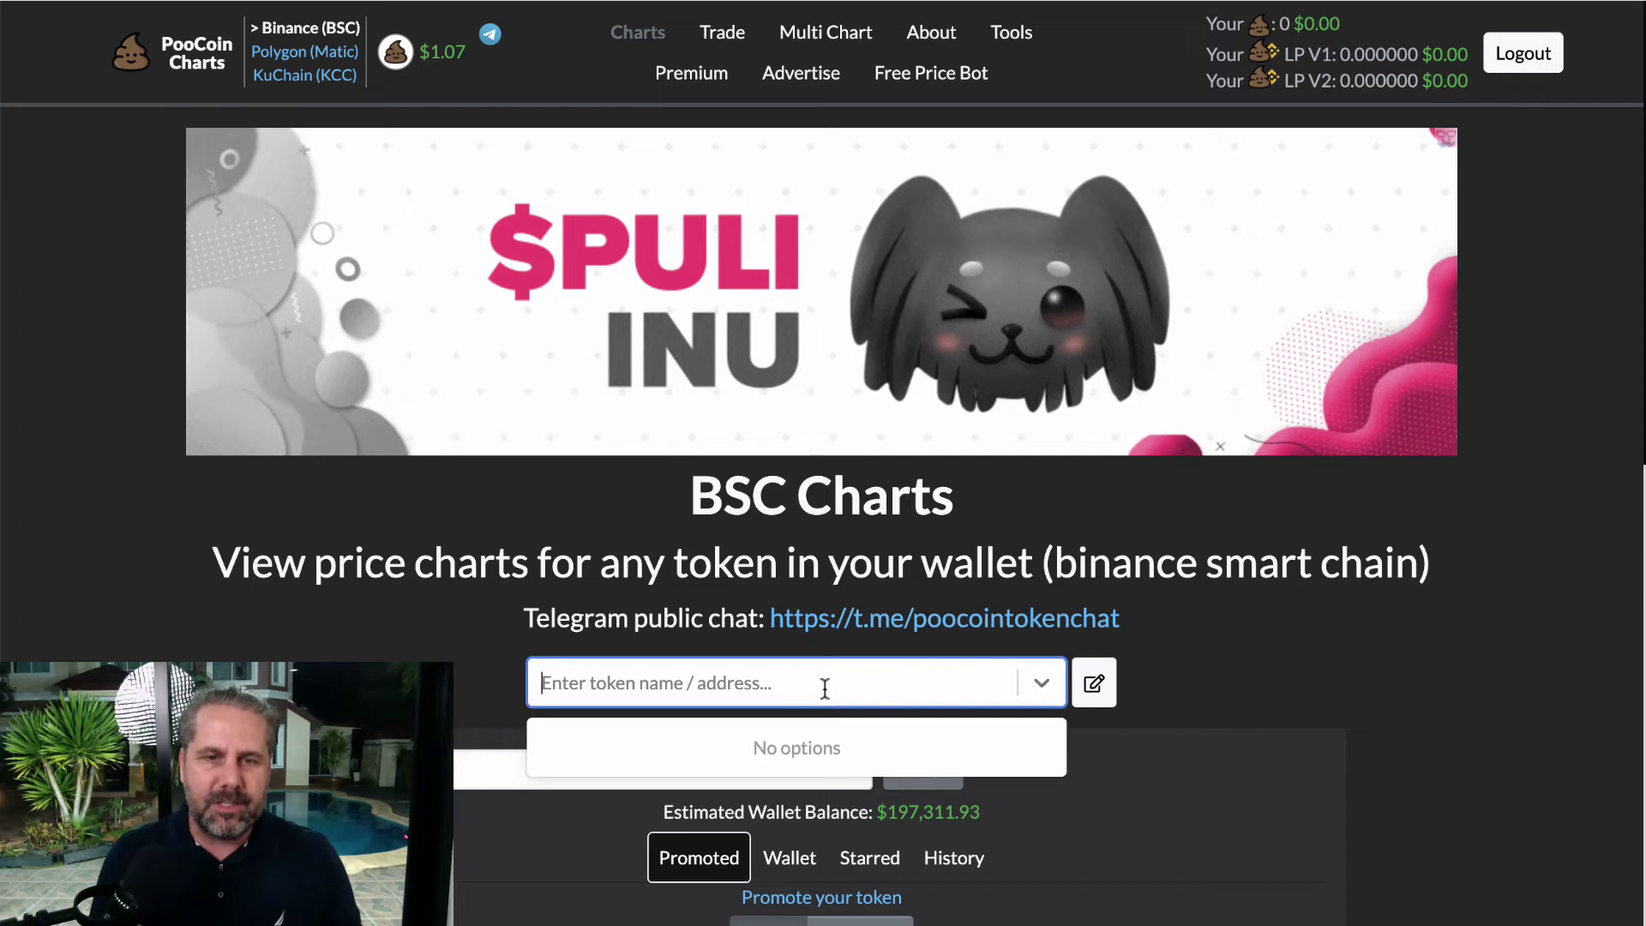
type("meta")
type("gold ")
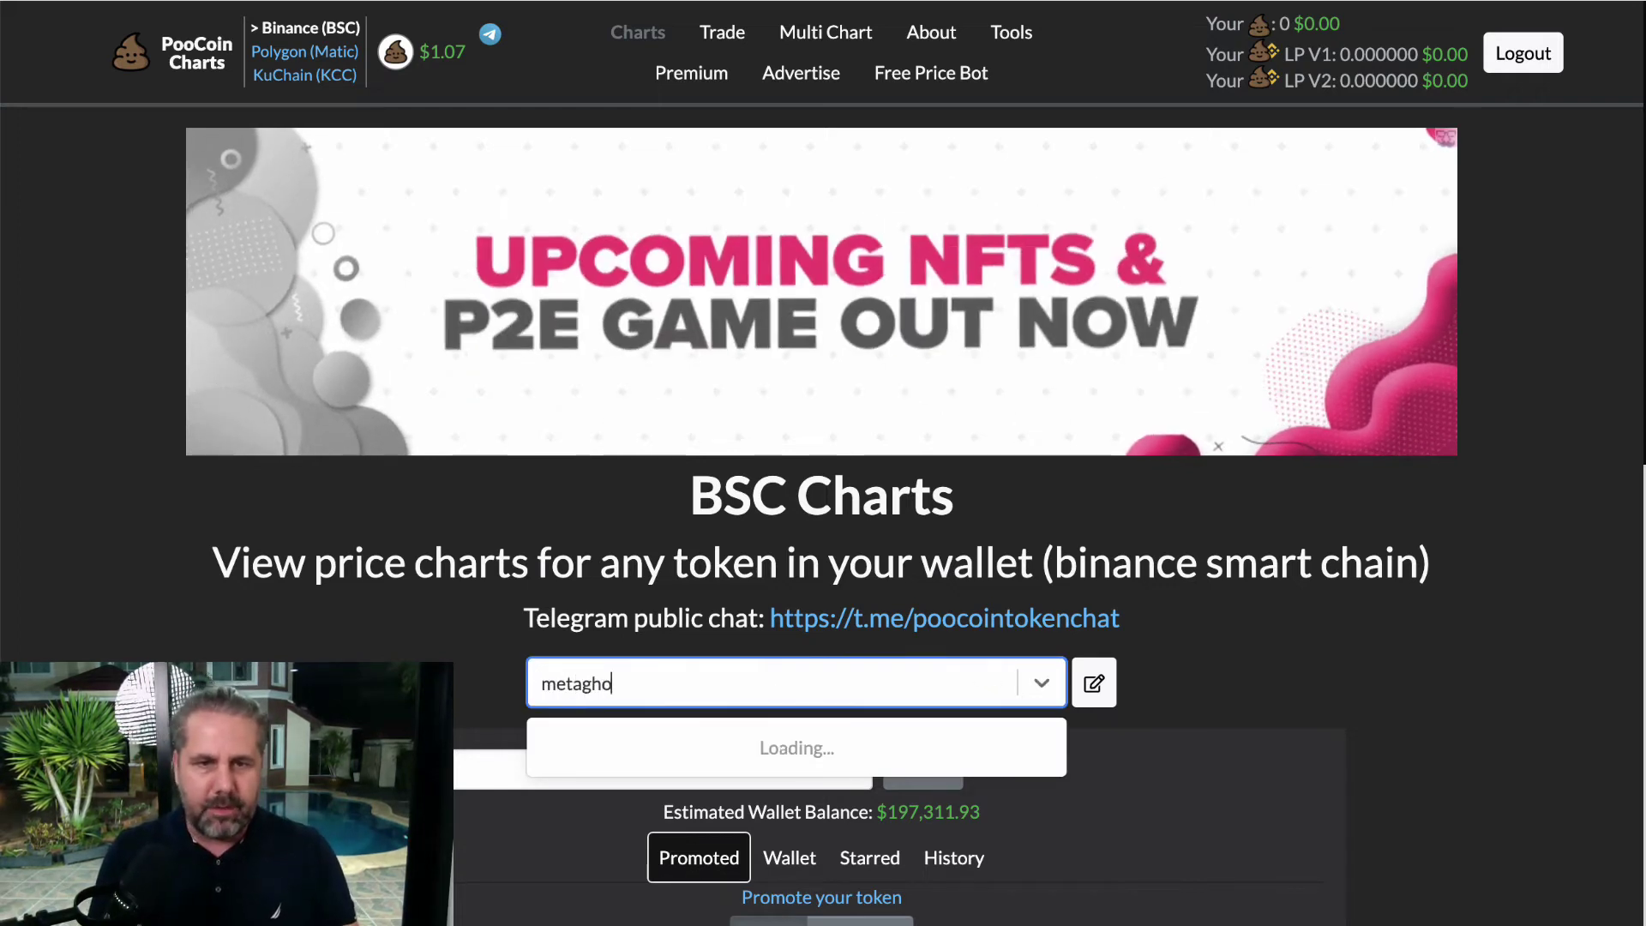
type("rewards")
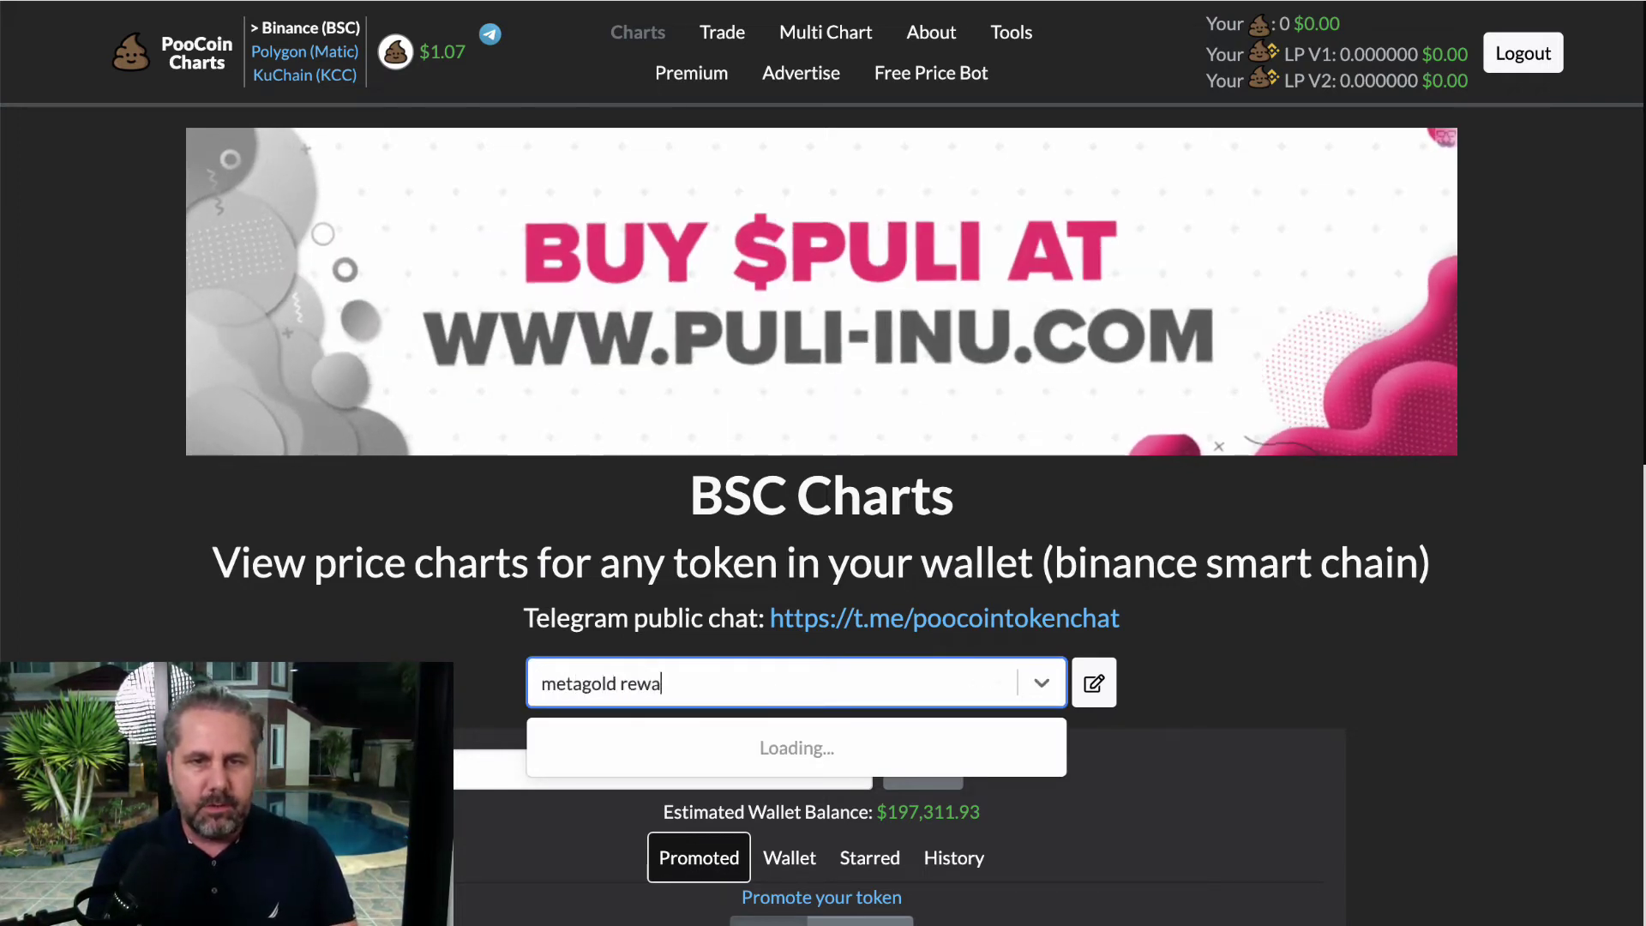
left_click(853, 772)
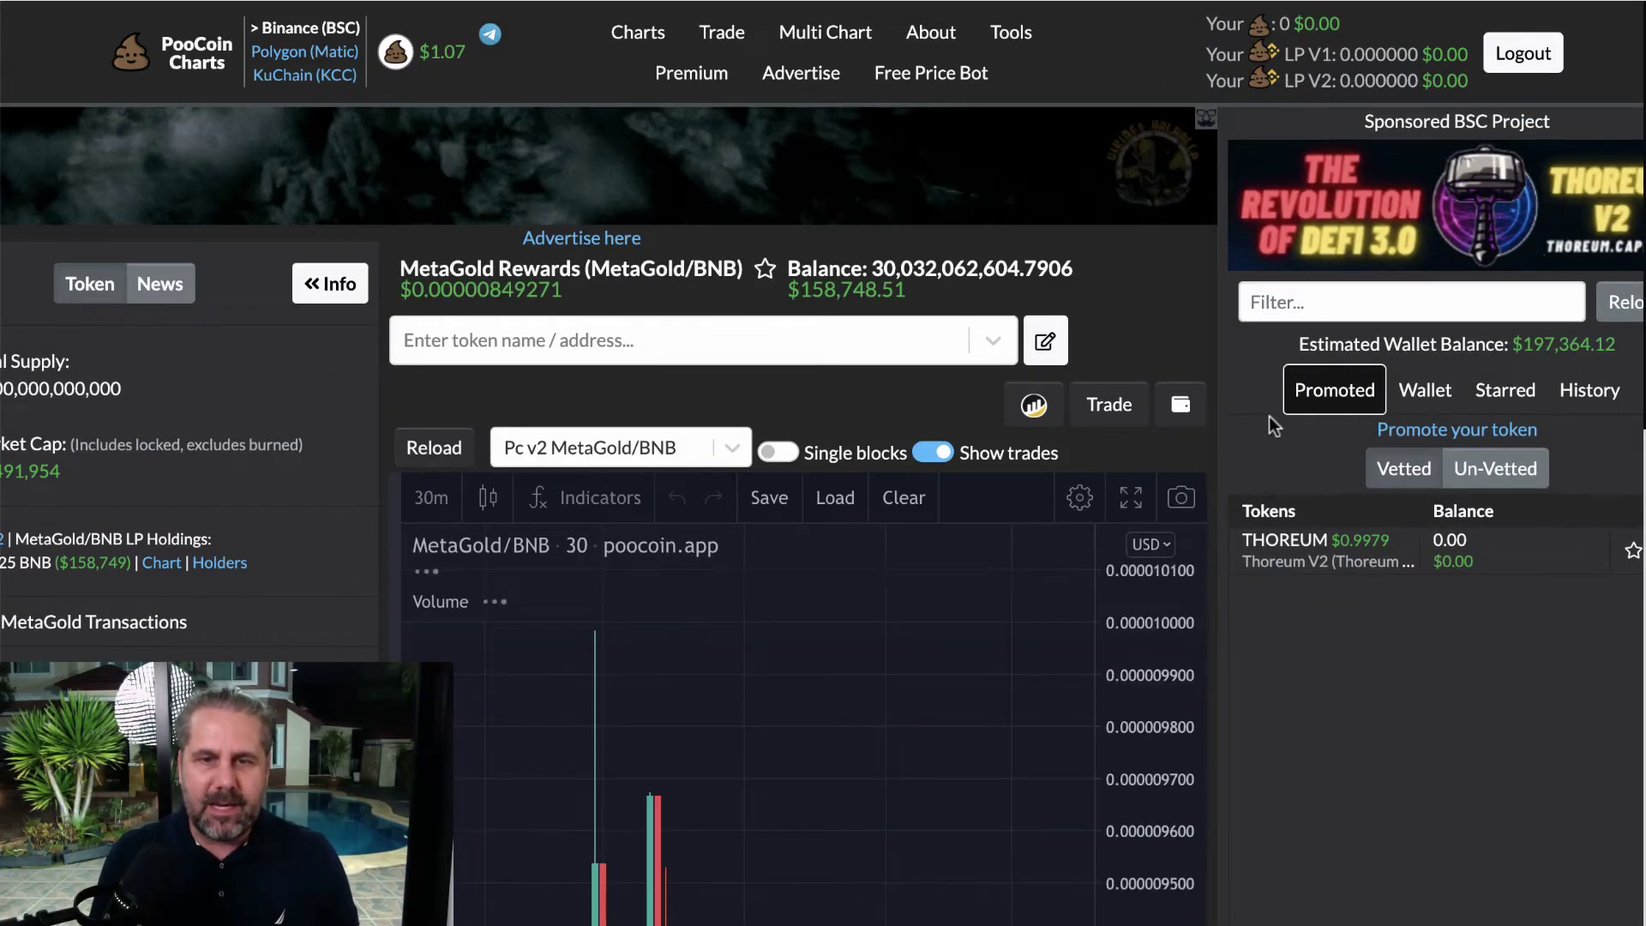
scroll(1278, 426, "down", 10)
scroll(1276, 574, "down", 1)
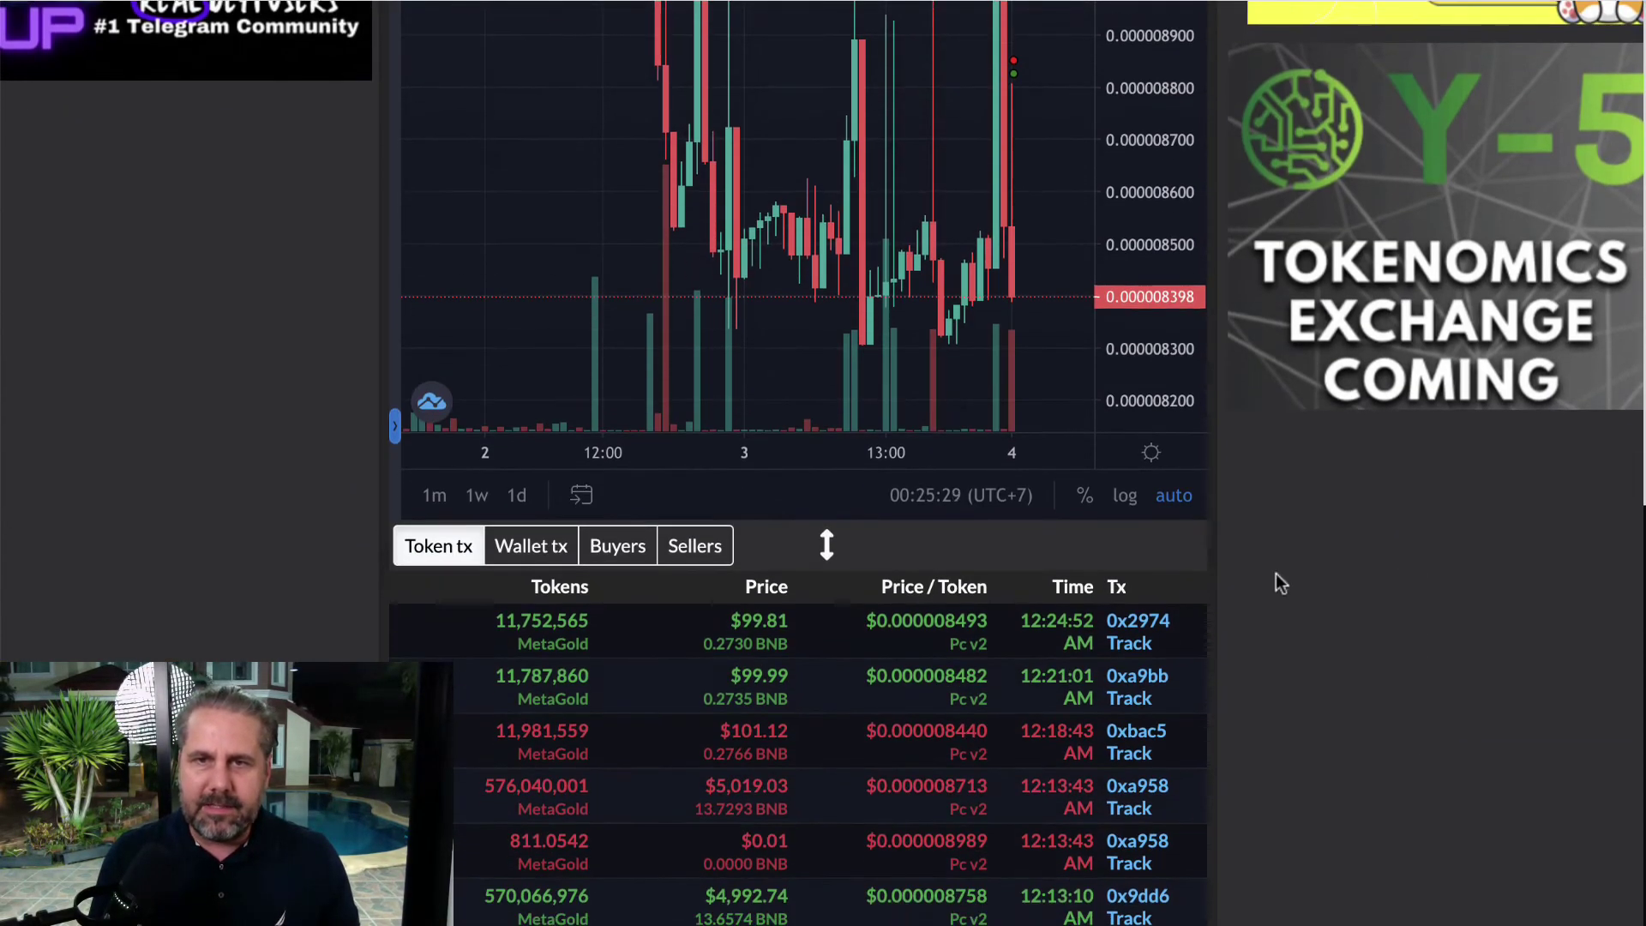
scroll(832, 228, "down", 5)
scroll(694, 745, "down", 3)
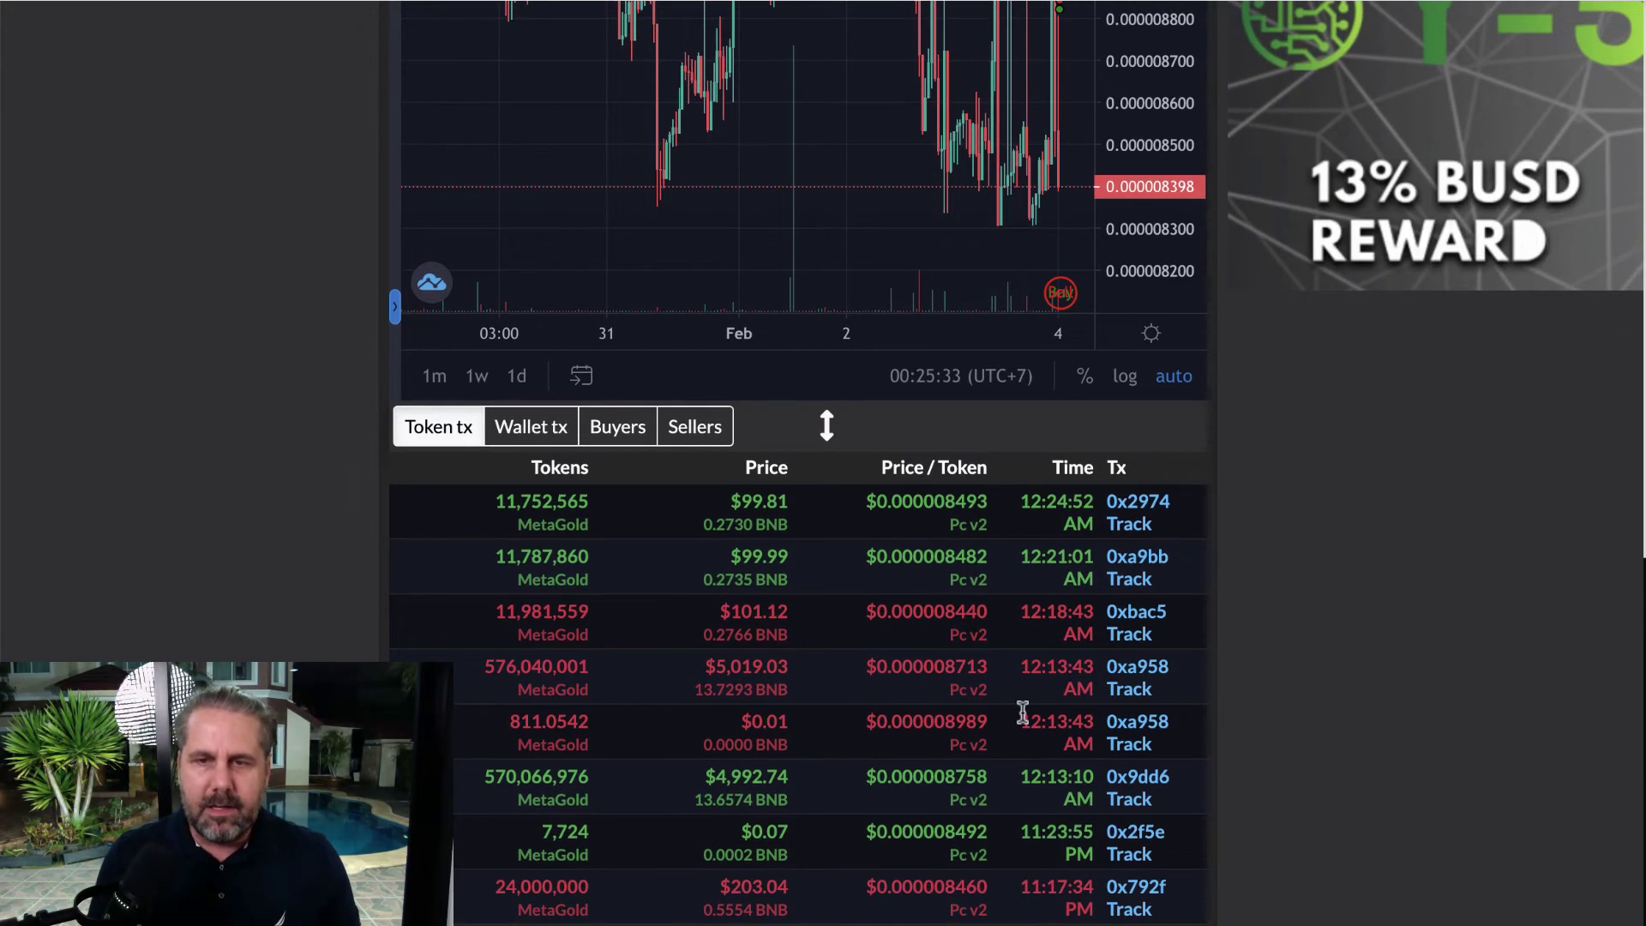
scroll(1007, 655, "up", 12)
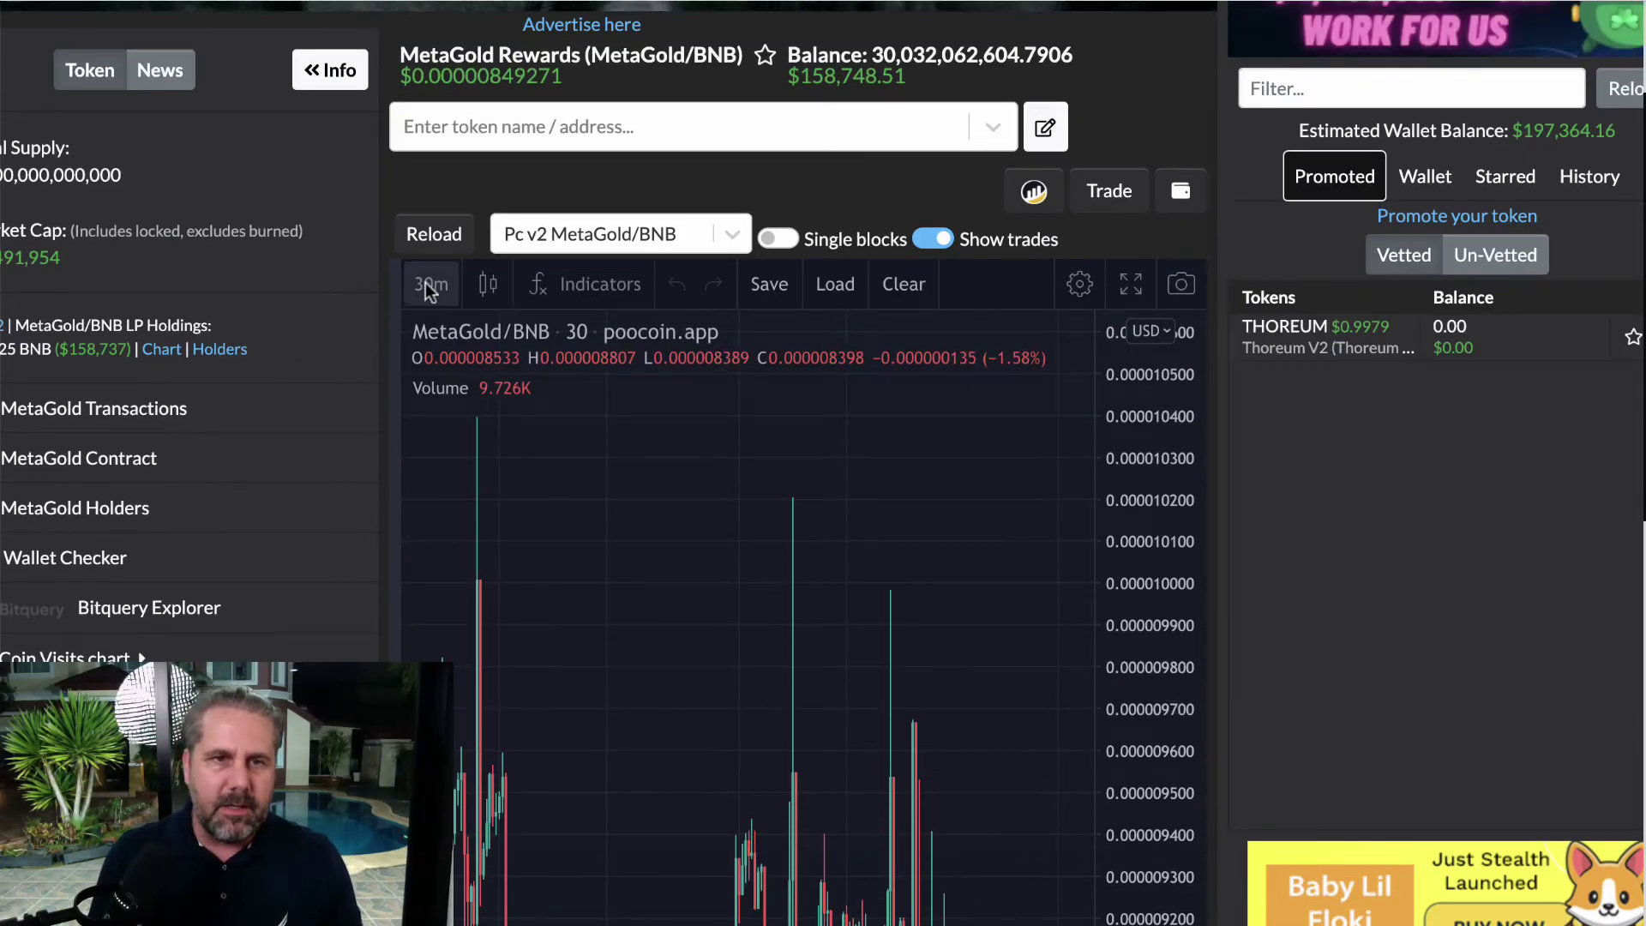
Step: Switch the MetaGold/BNB chart to 1-day candles to review its daily history
left_click(428, 286)
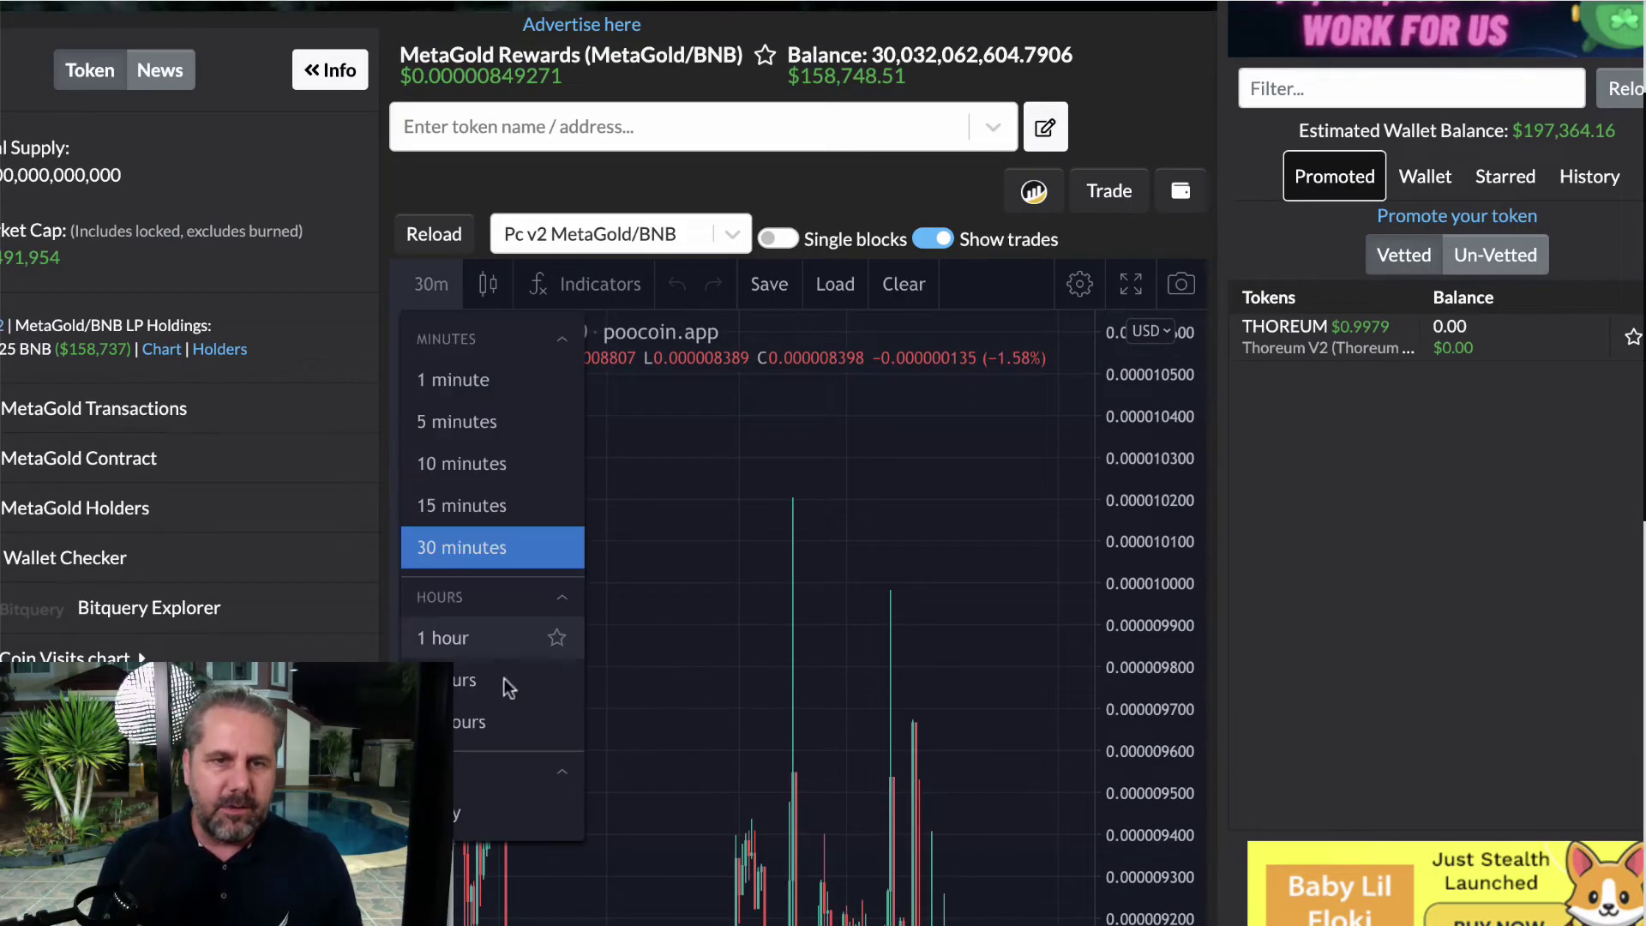
left_click(467, 802)
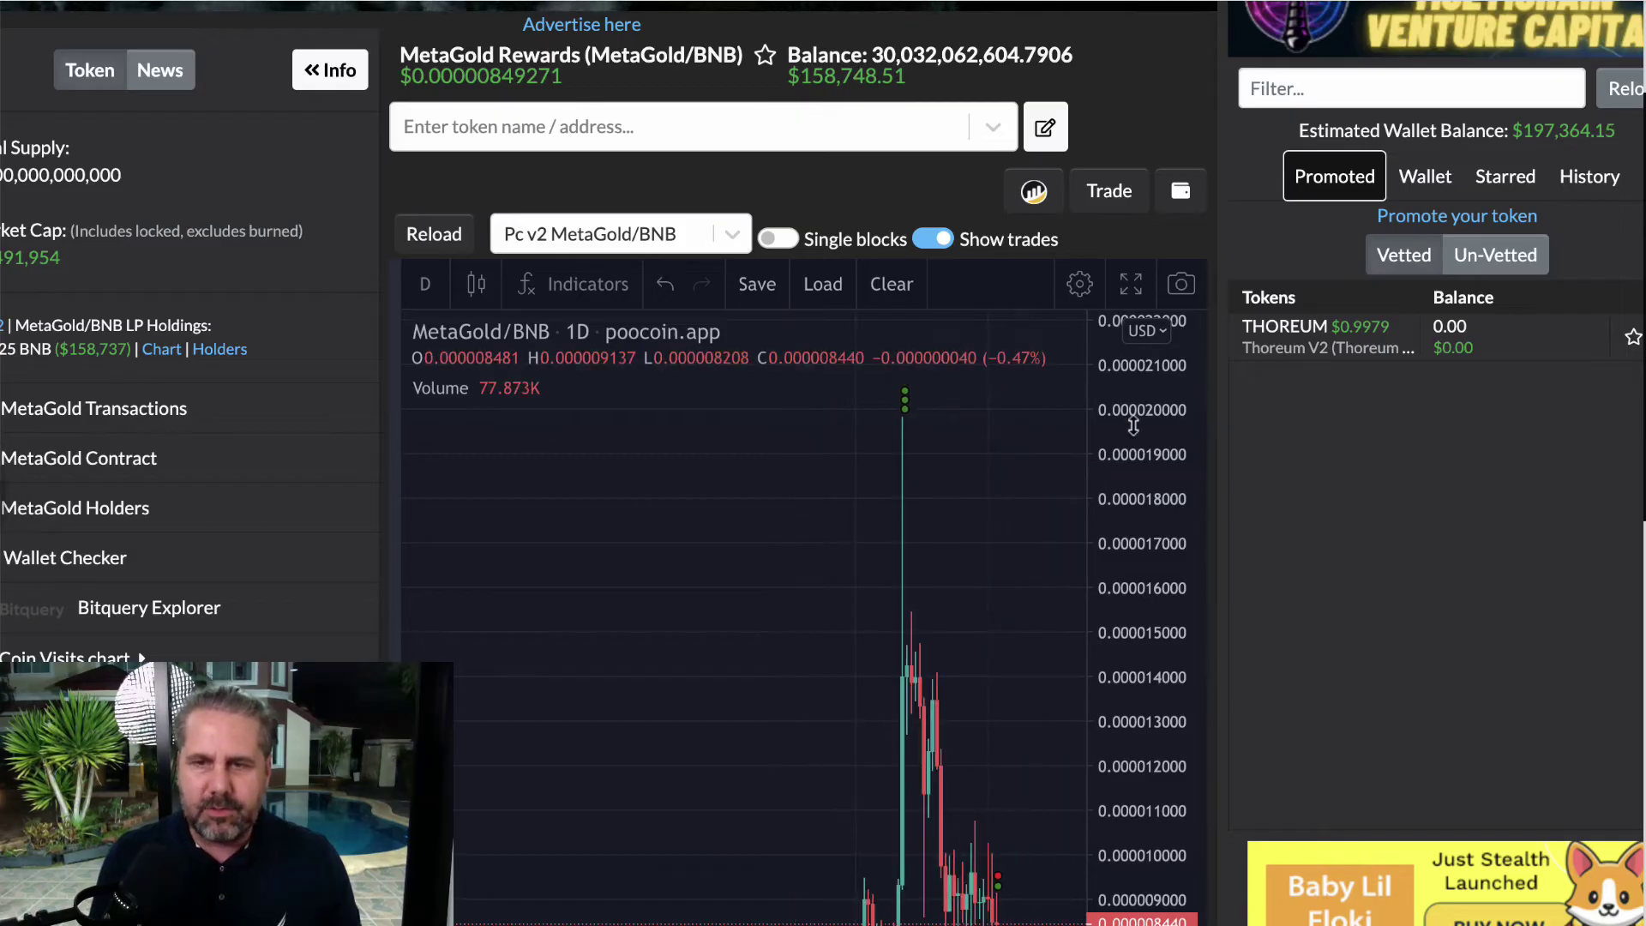
scroll(1381, 617, "down", 5)
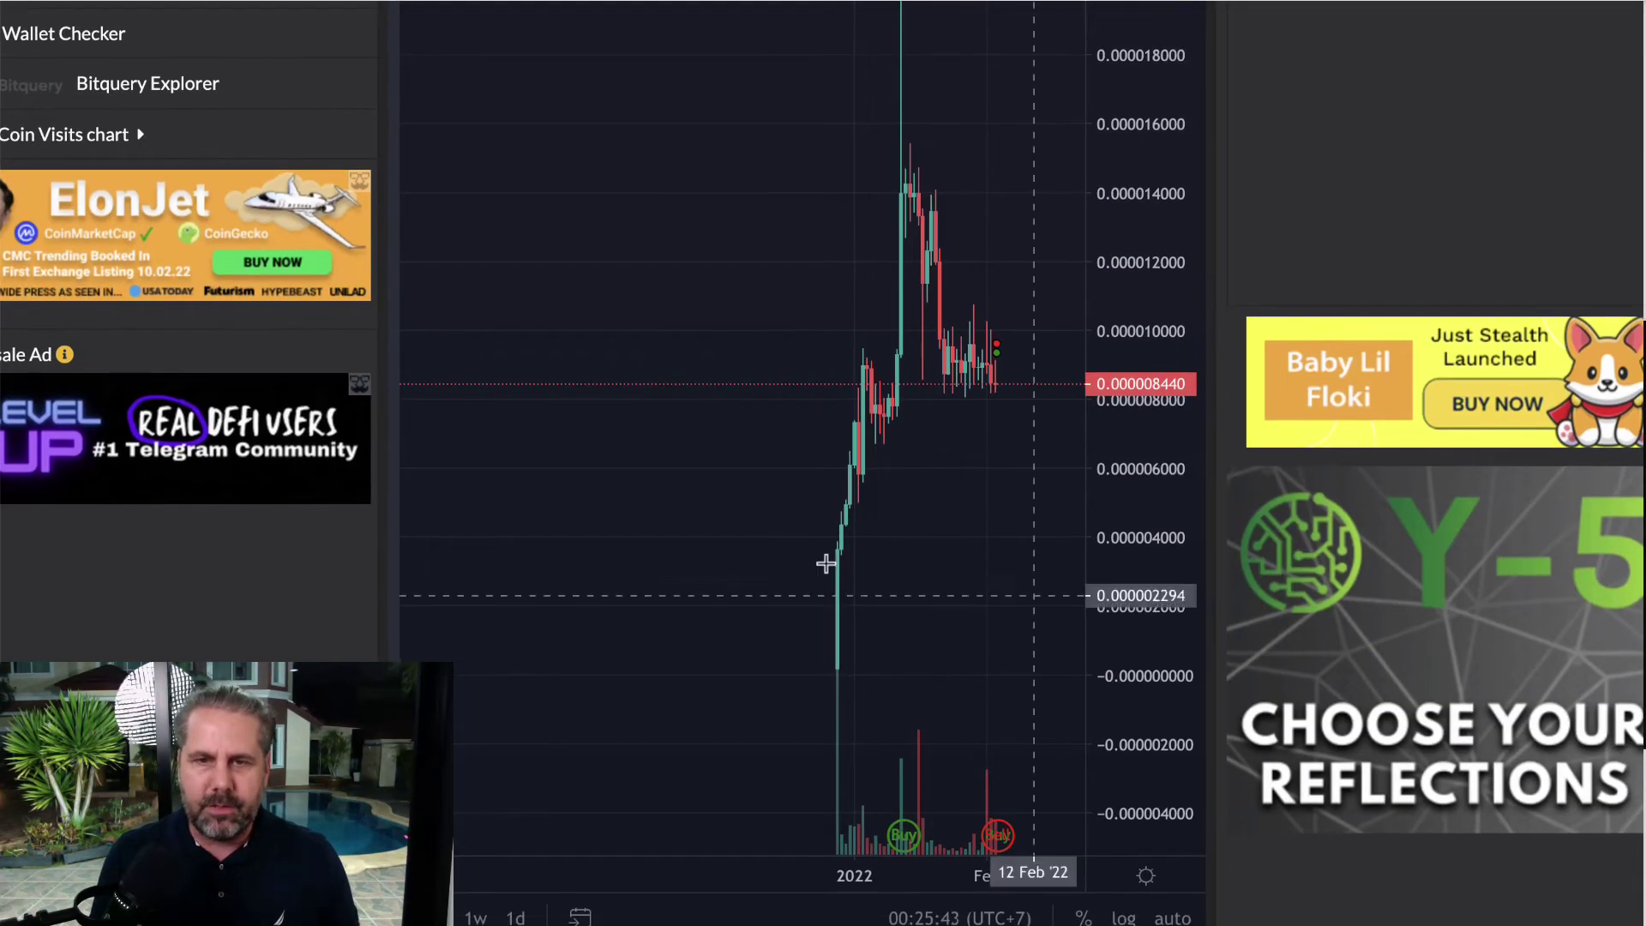
scroll(803, 553, "up", 3)
scroll(804, 551, "up", 1)
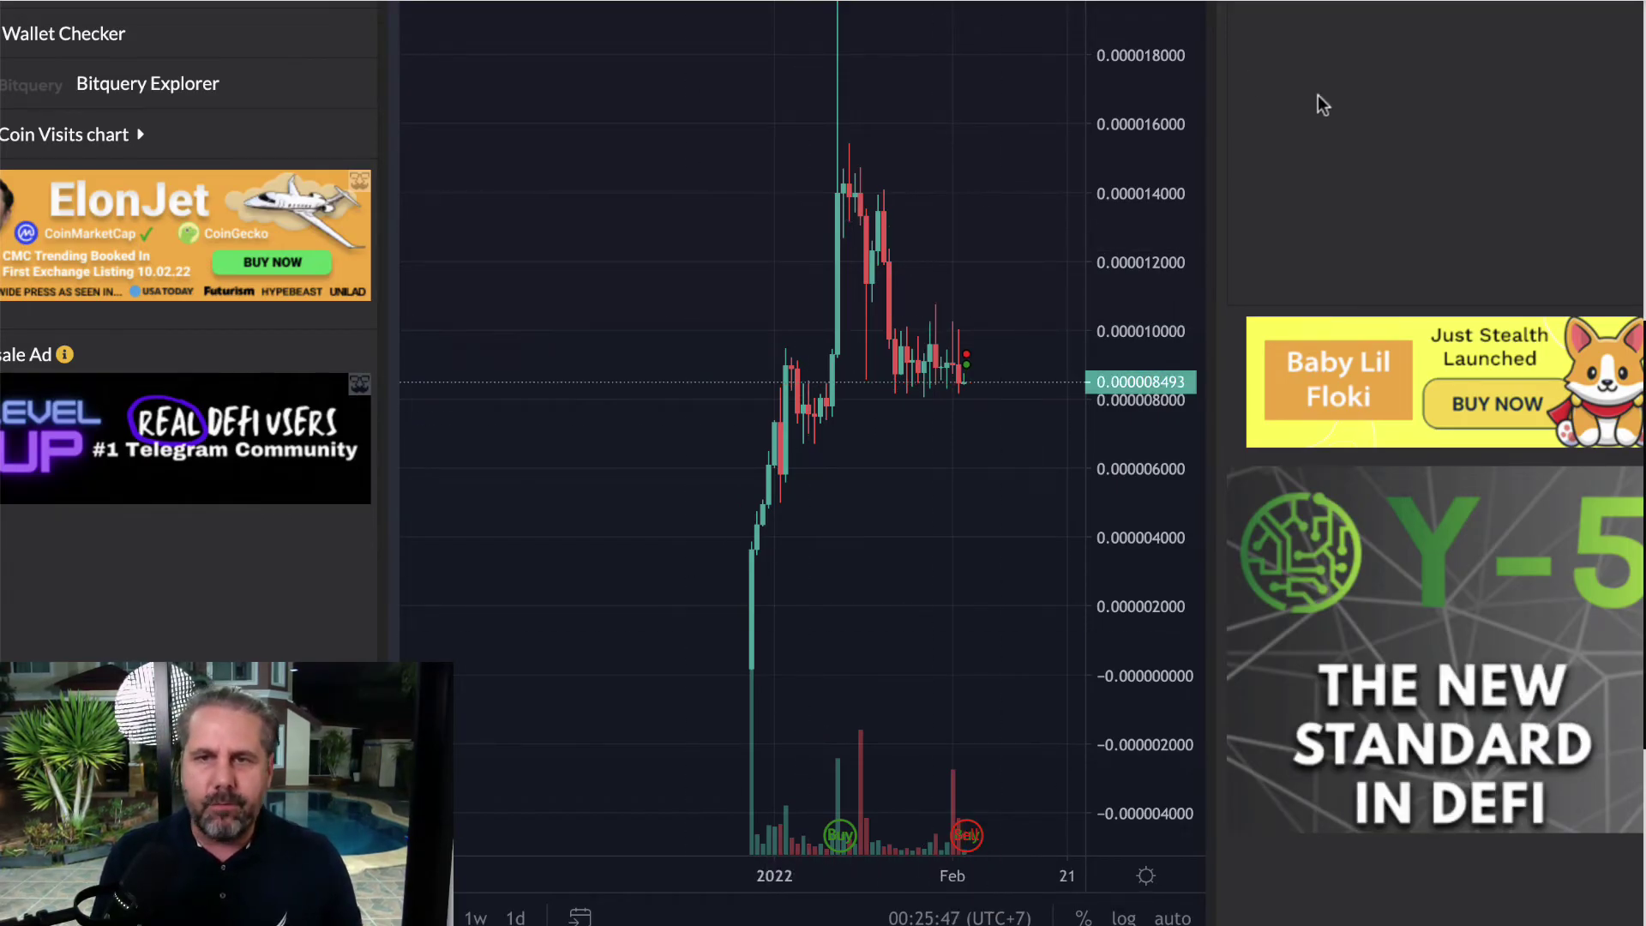
scroll(1319, 99, "up", 3)
scroll(1319, 99, "up", 2)
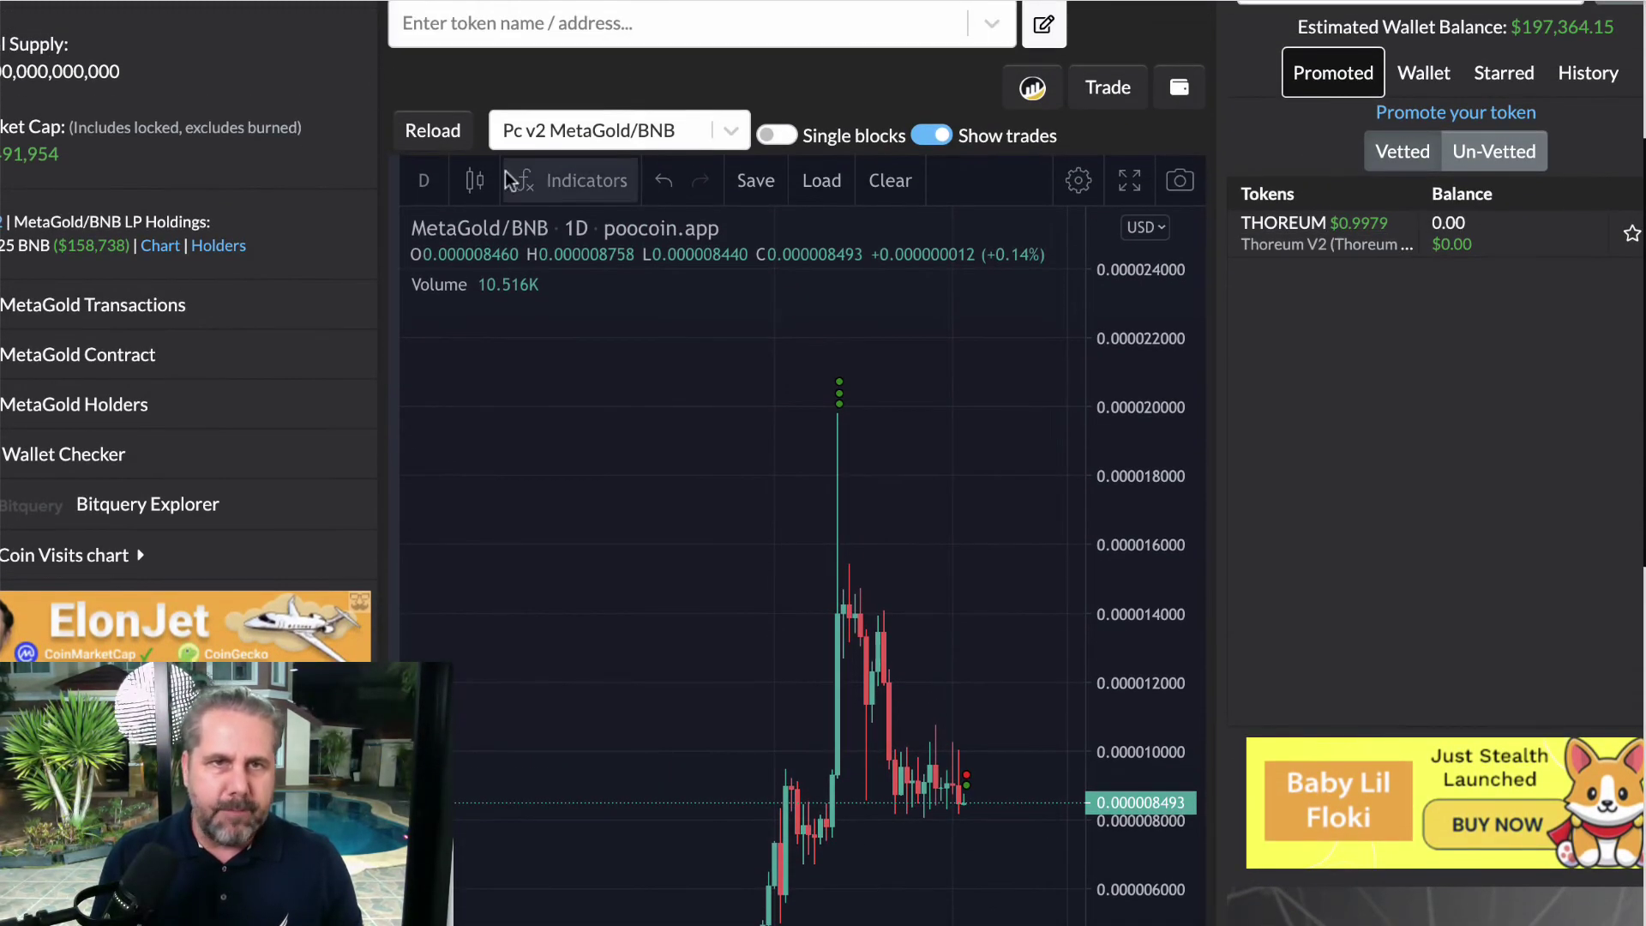
Step: Change the chart interval to 4-hour candles and review the new 11,752,565 MetaGold buy
left_click(424, 180)
left_click(448, 576)
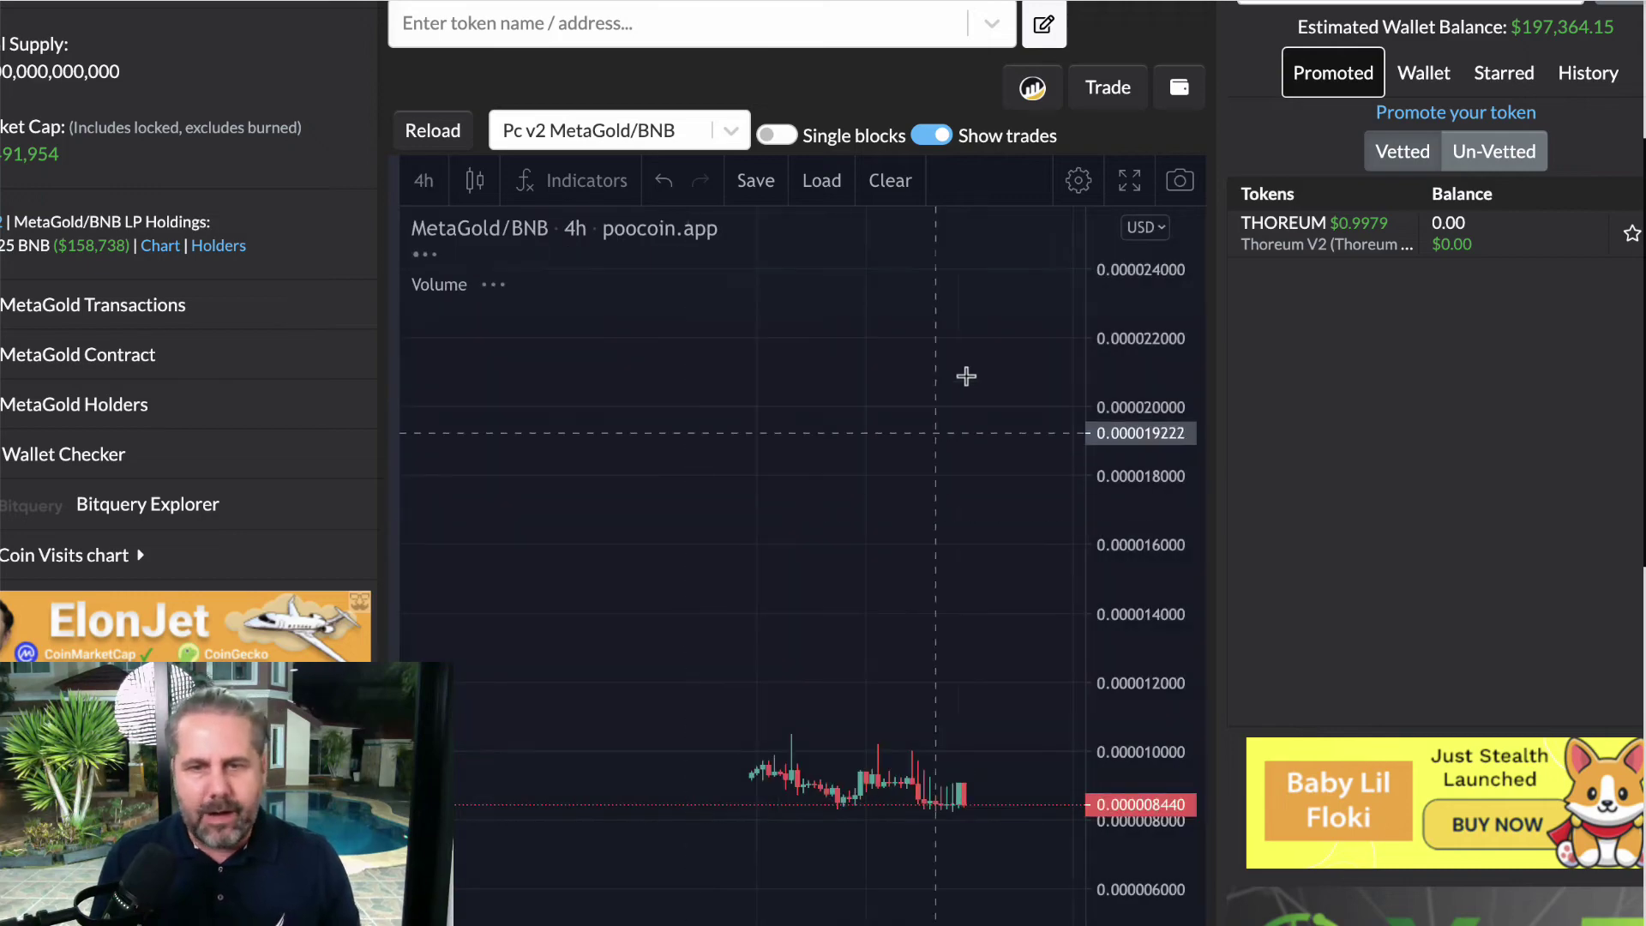
scroll(1345, 412, "down", 5)
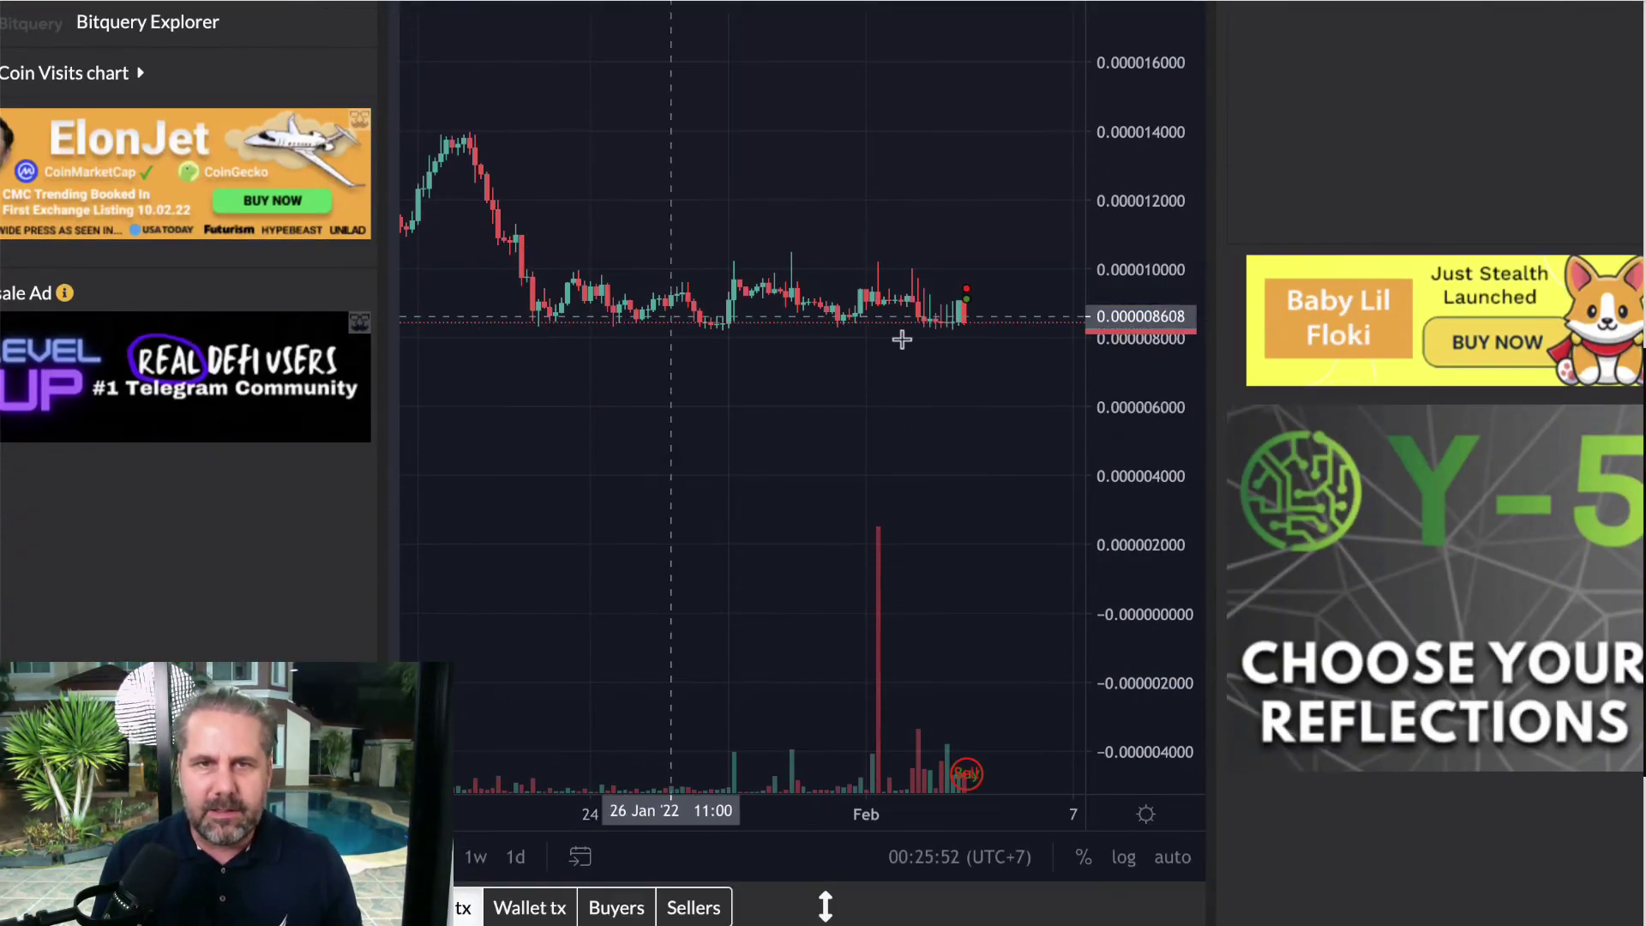
scroll(1350, 210, "down", 4)
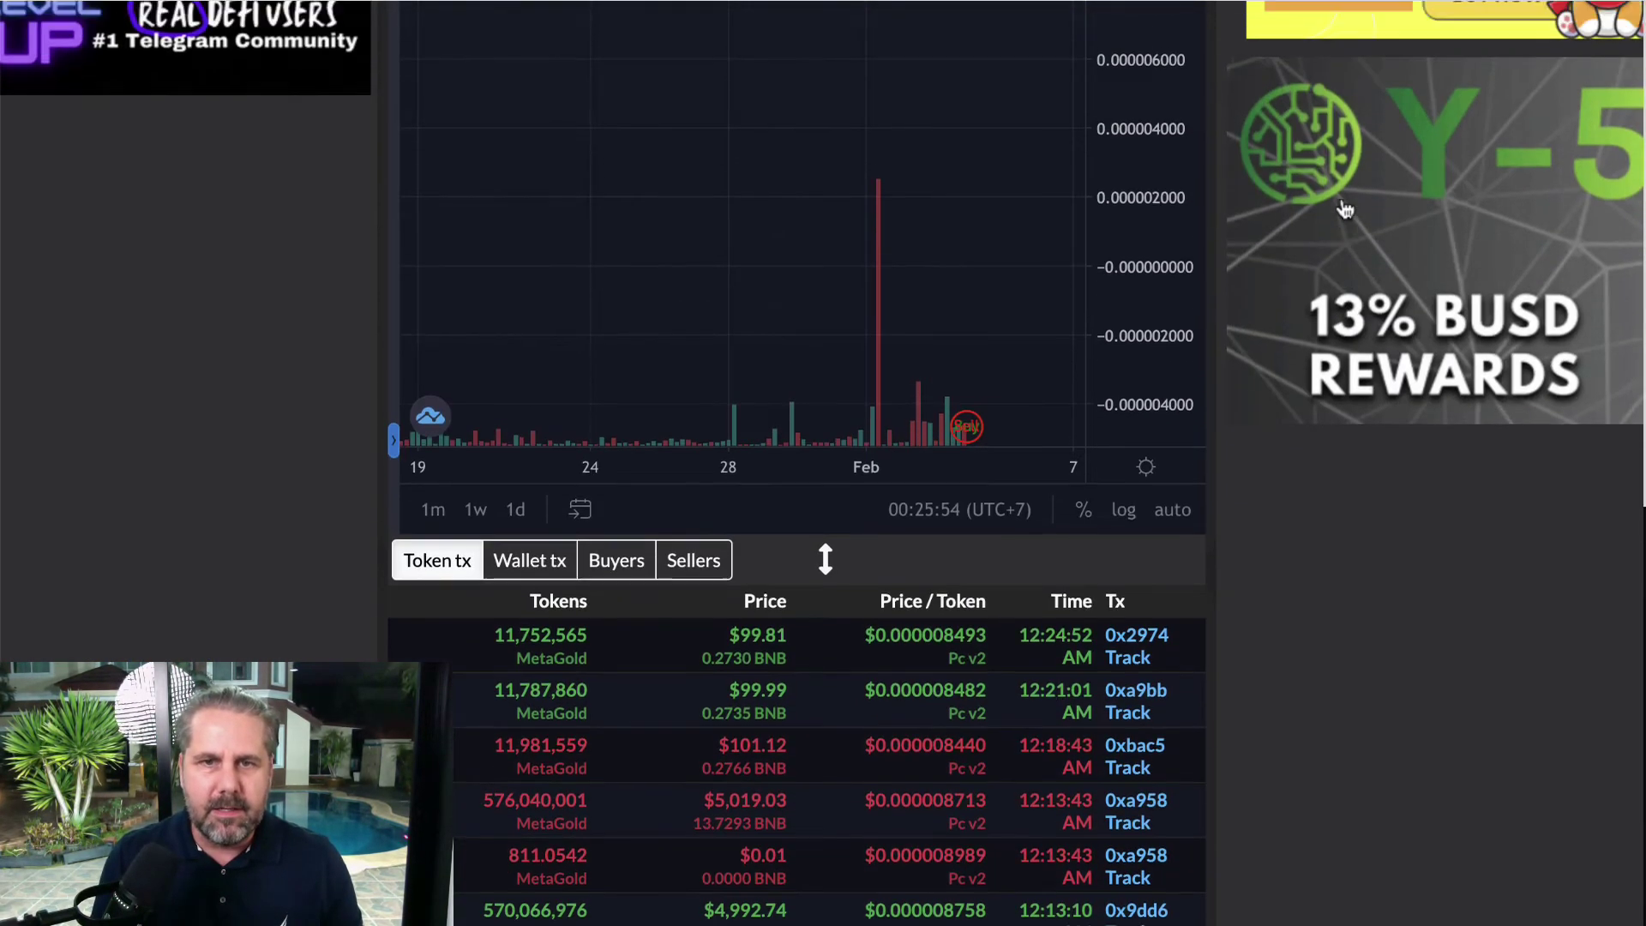
scroll(1350, 258, "up", 6)
scroll(962, 403, "down", 3)
scroll(961, 403, "down", 5)
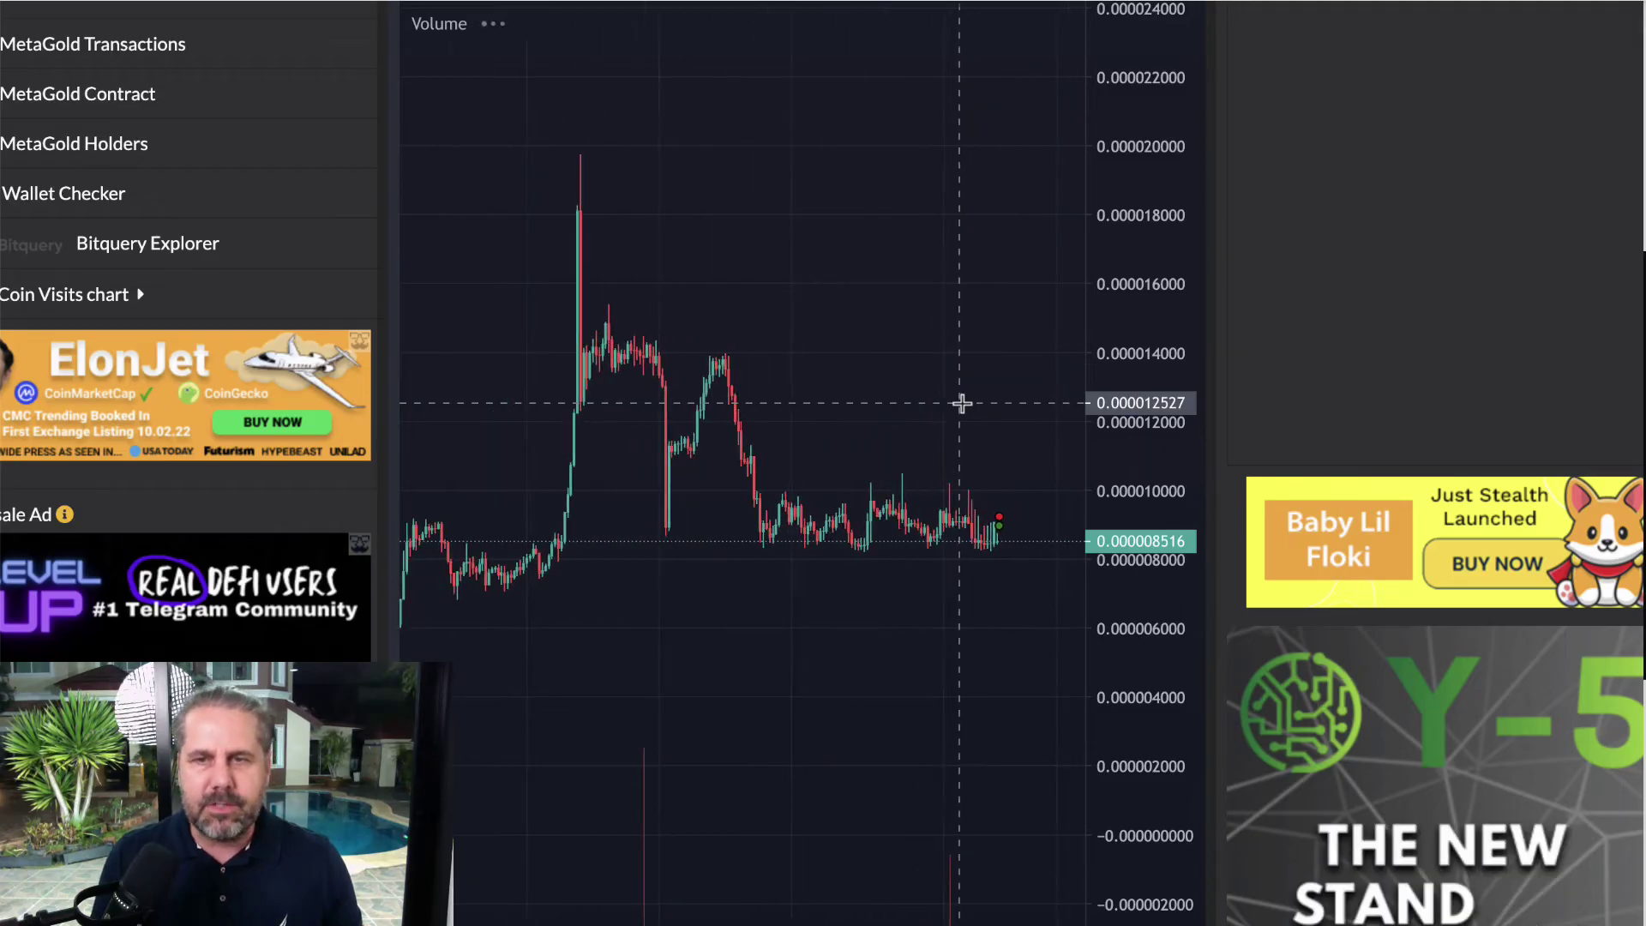
scroll(1397, 228, "up", 5)
scroll(1398, 228, "up", 2)
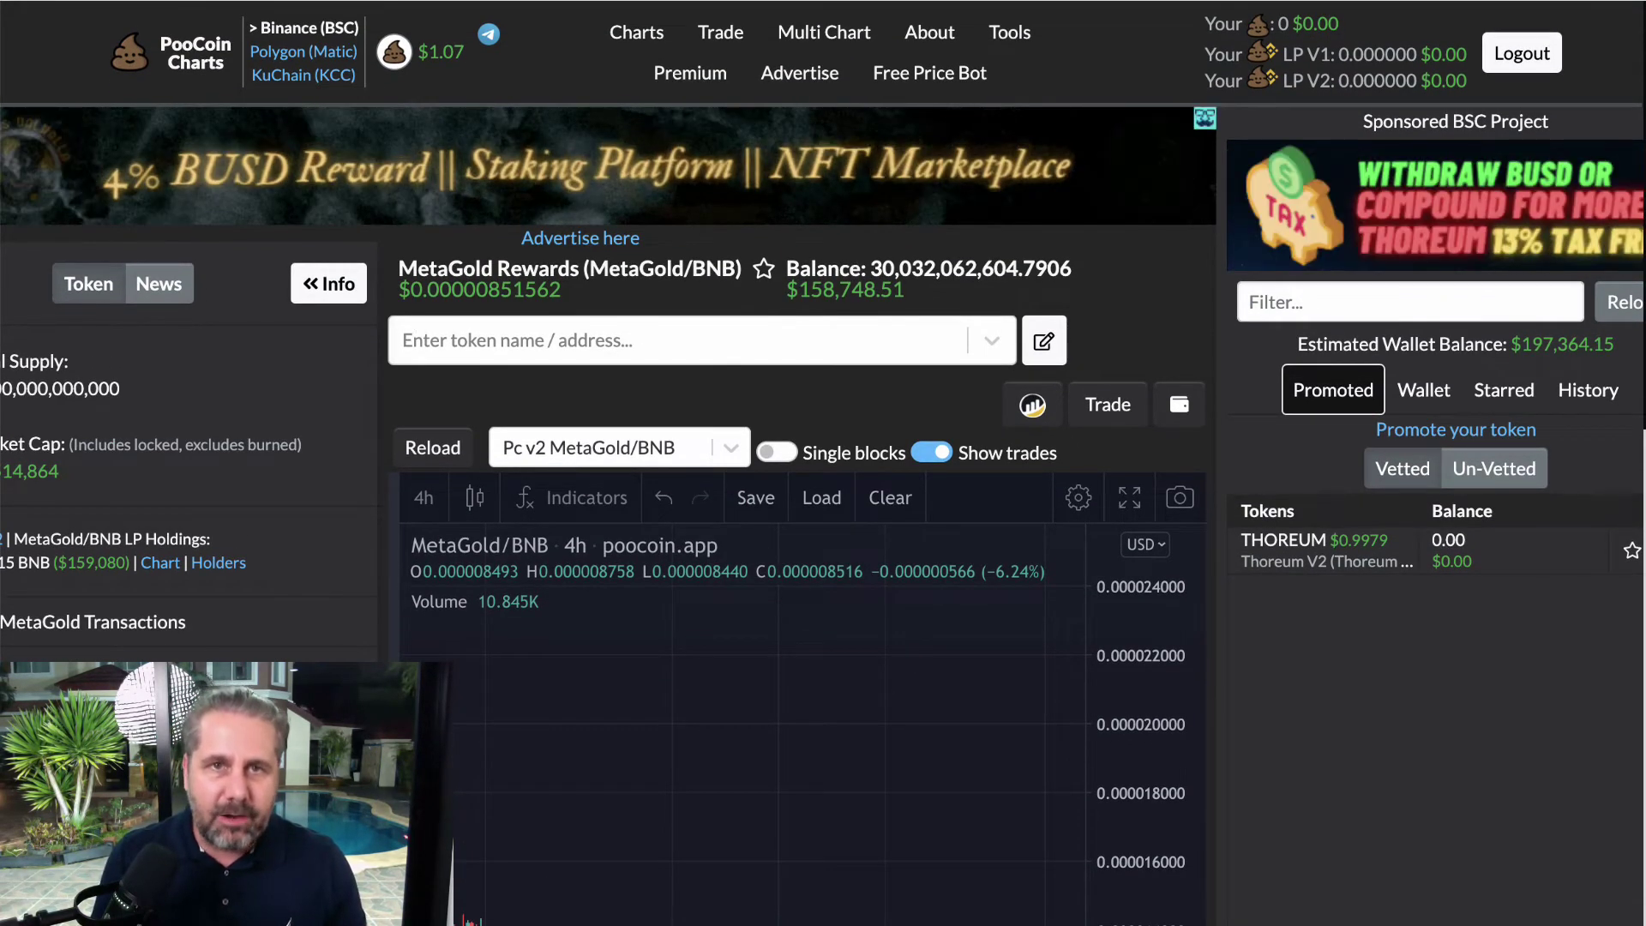
Step: From the Trade page, open the PooCoin (POOCOIN/BNB) chart at $1.0713 on 4h candles
left_click(718, 32)
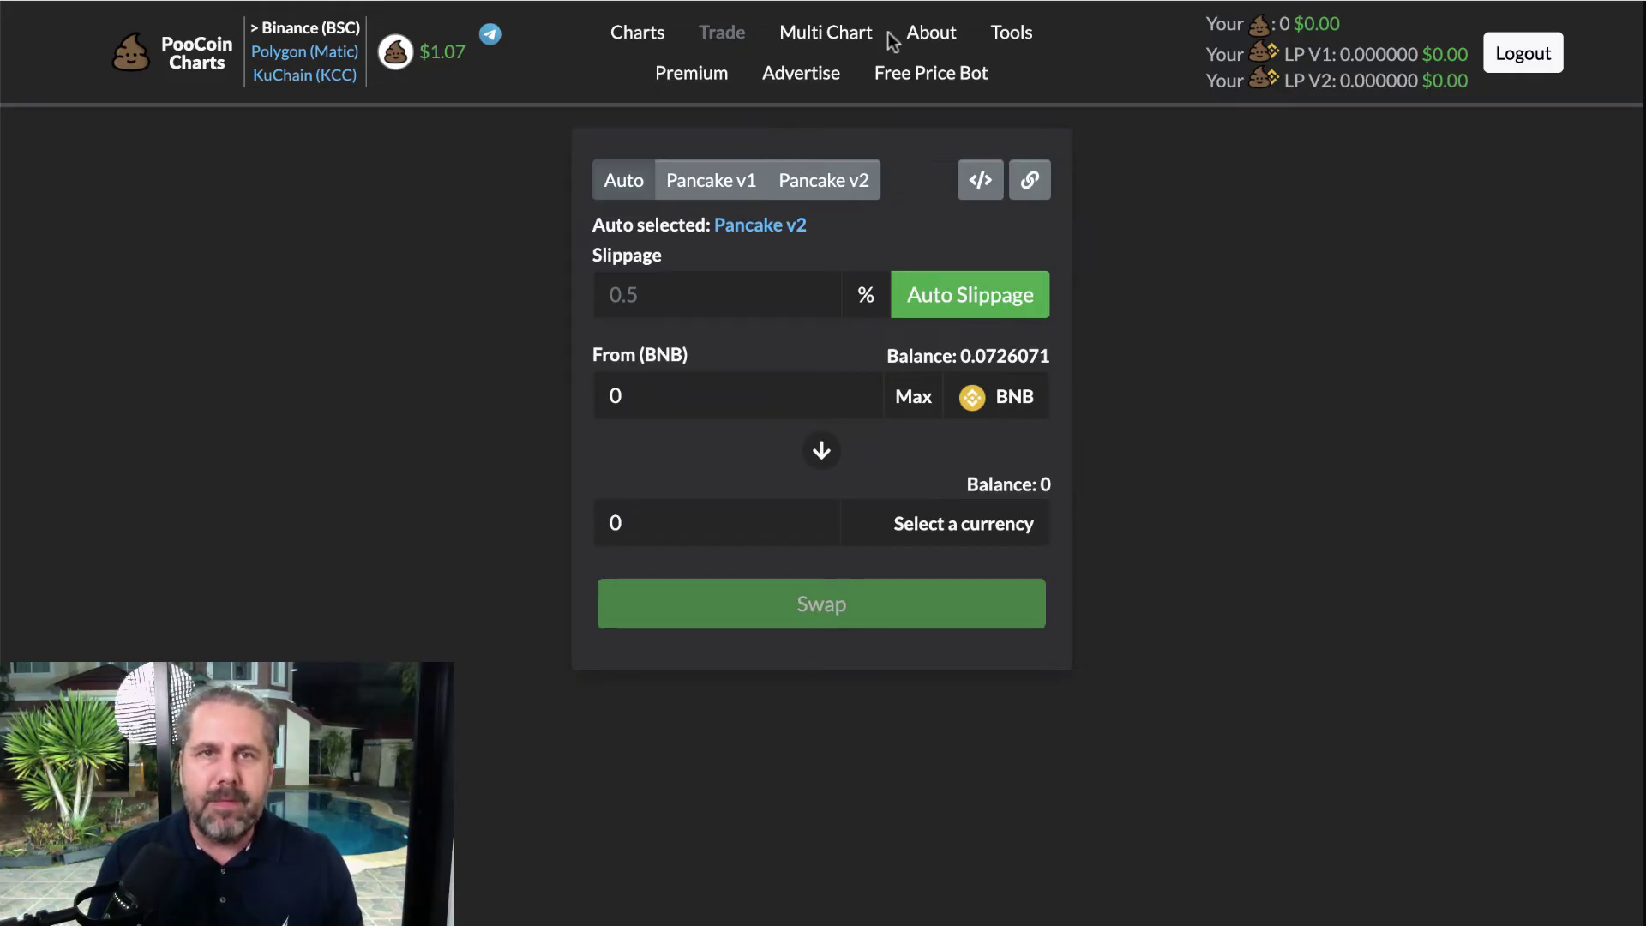
left_click(442, 58)
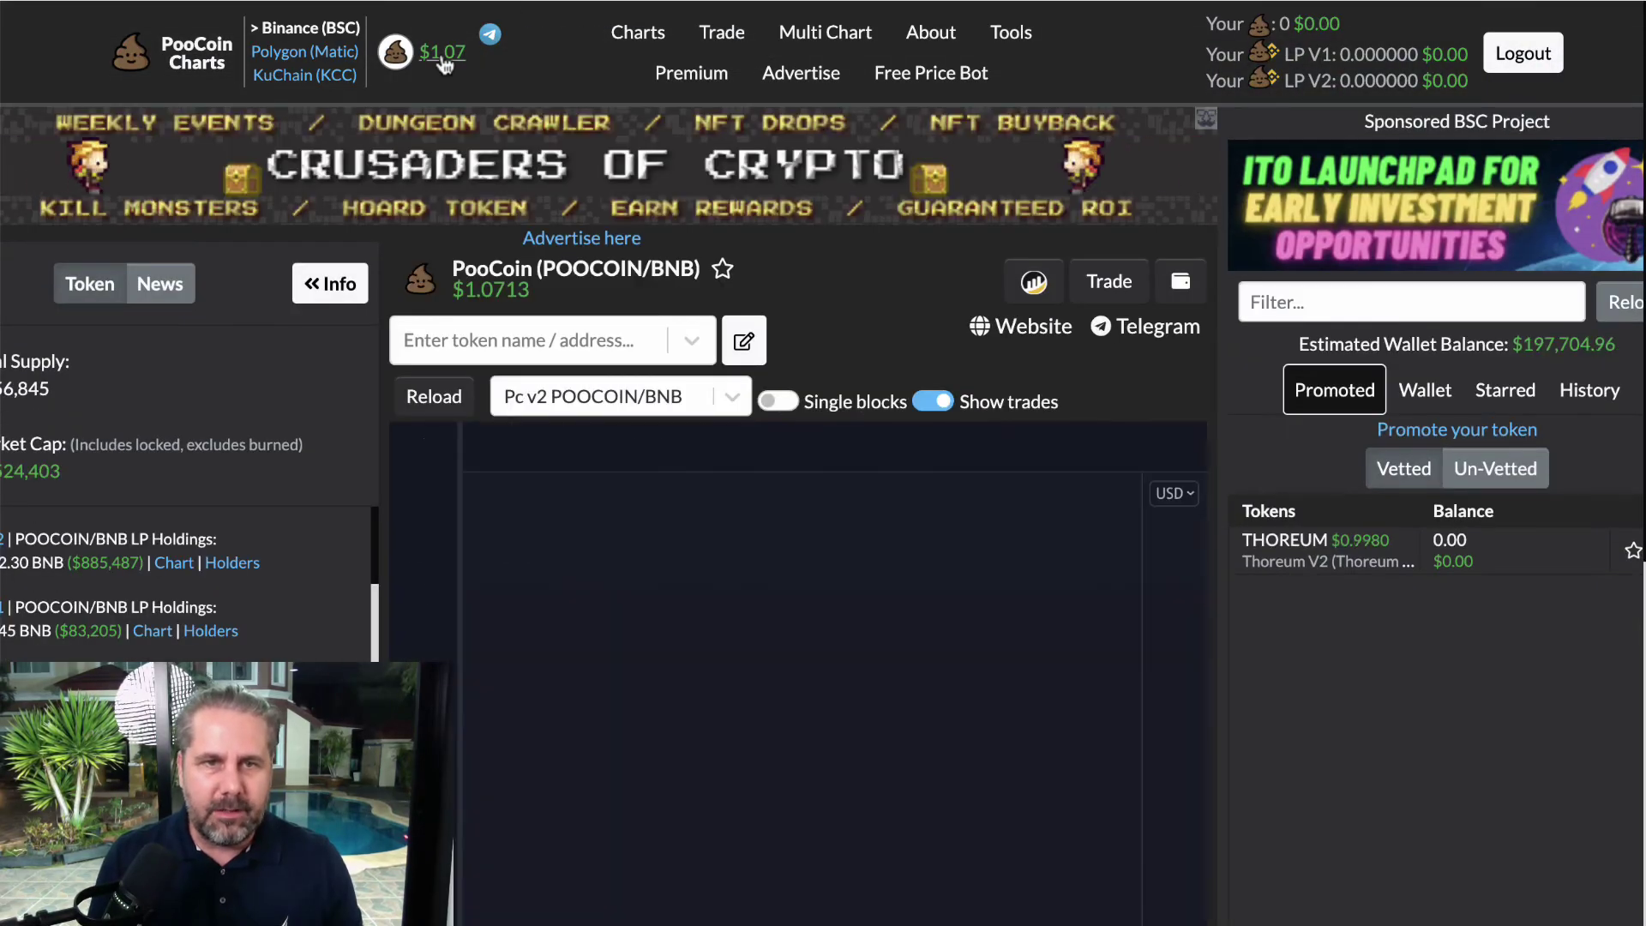
scroll(1459, 722, "down", 5)
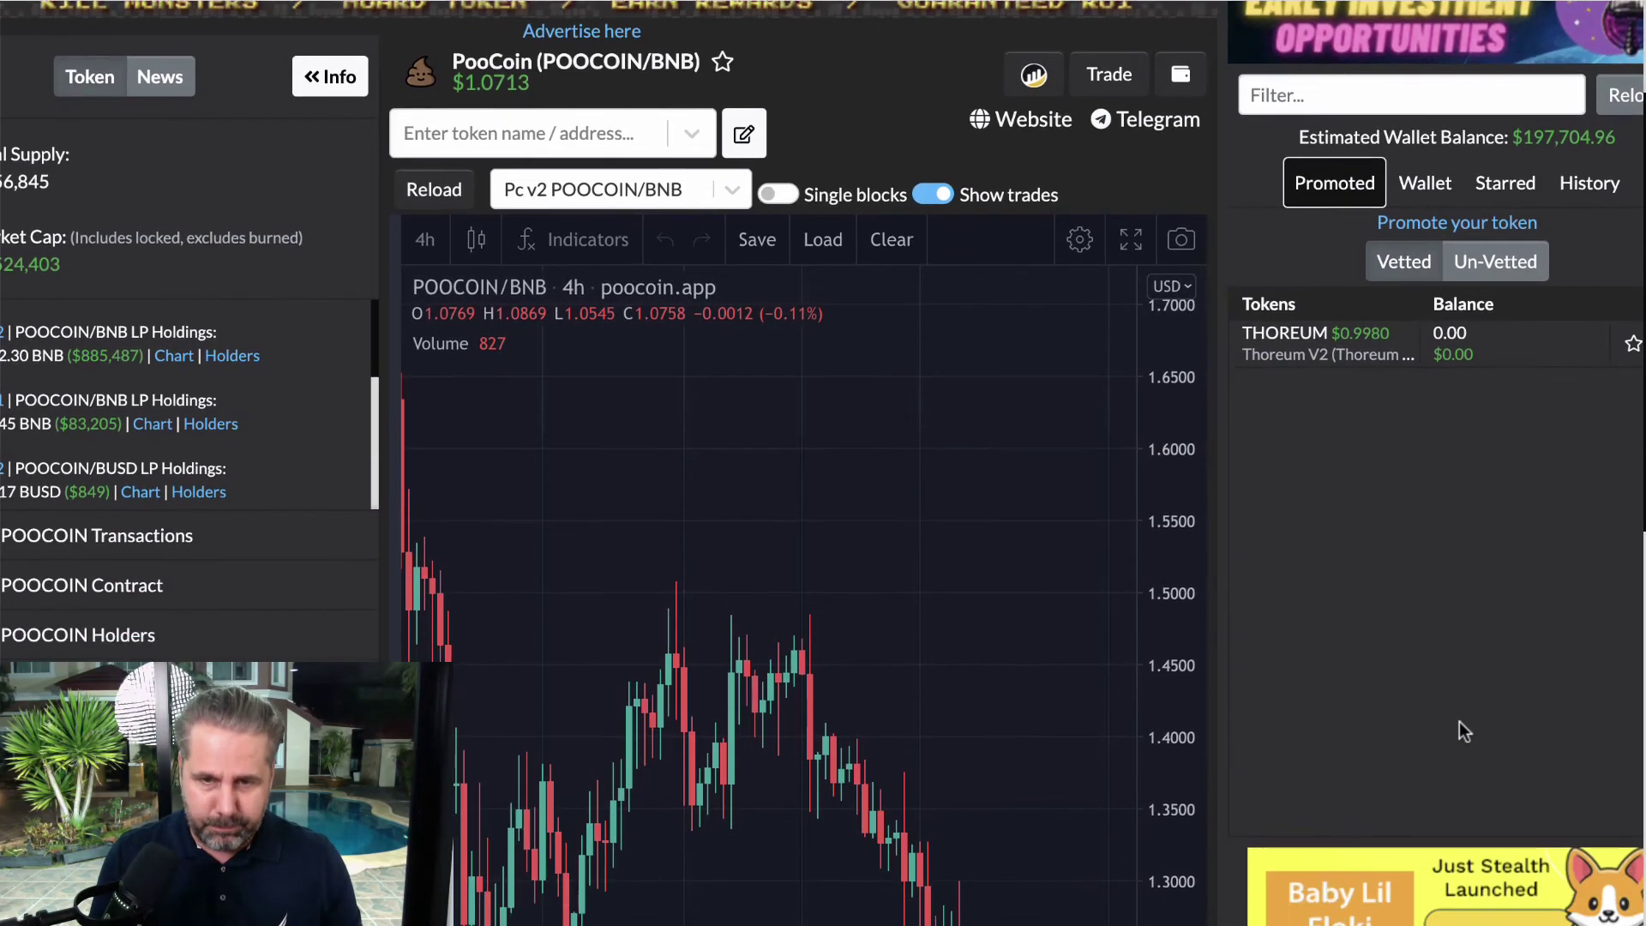
scroll(1459, 722, "up", 5)
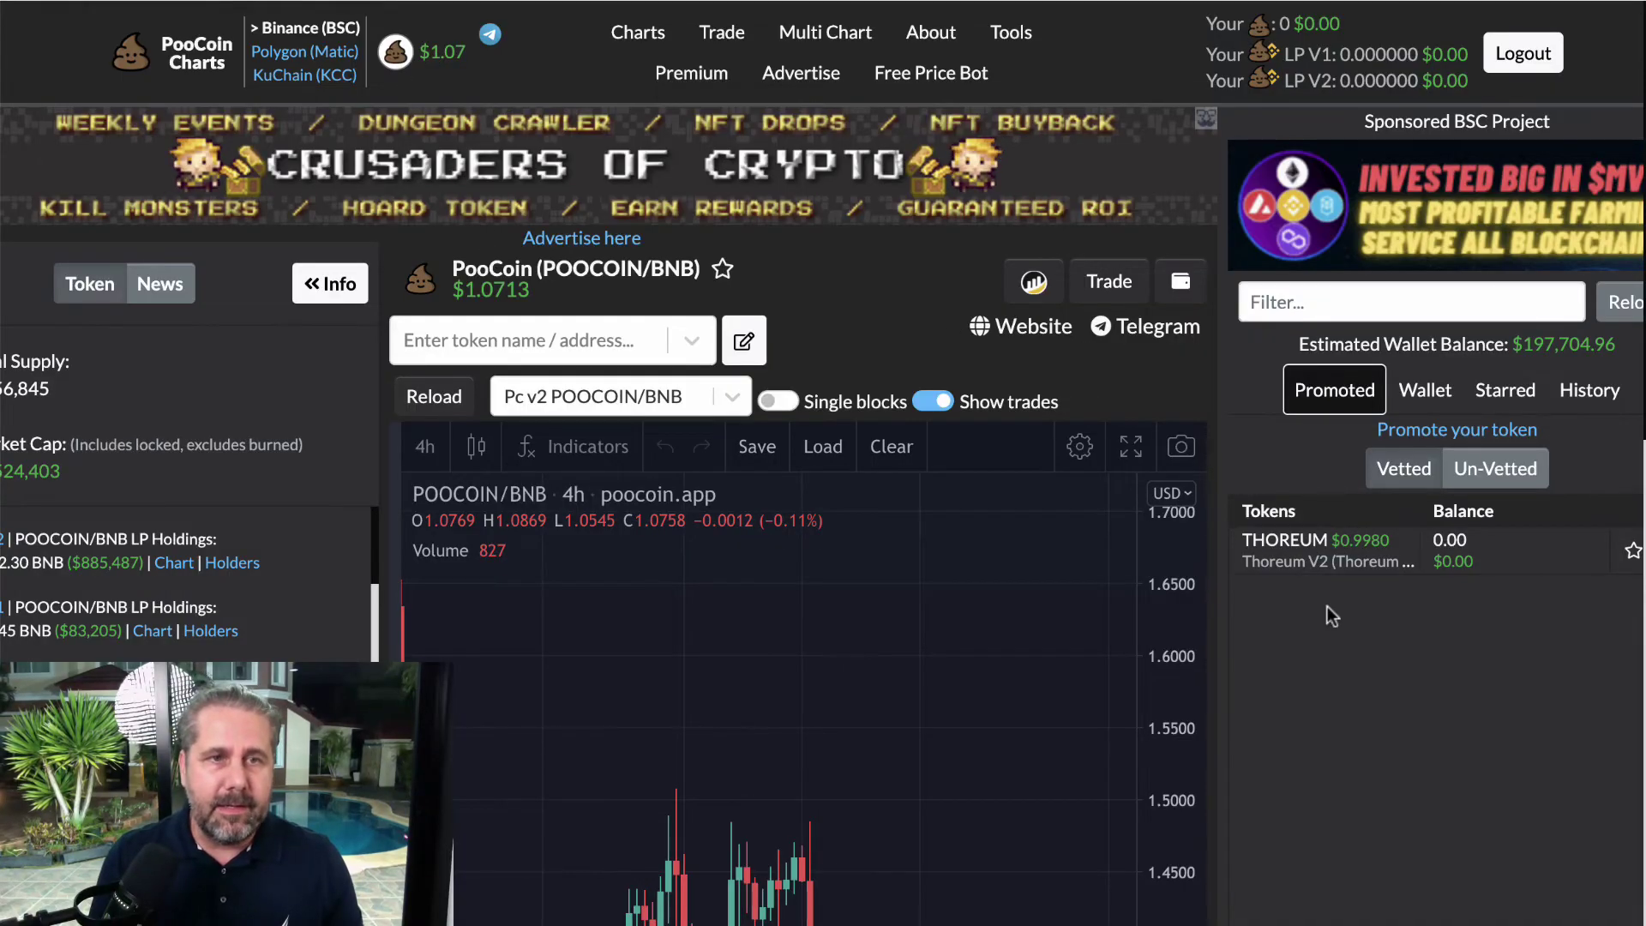
scroll(1327, 605, "down", 1)
scroll(1327, 605, "up", 1)
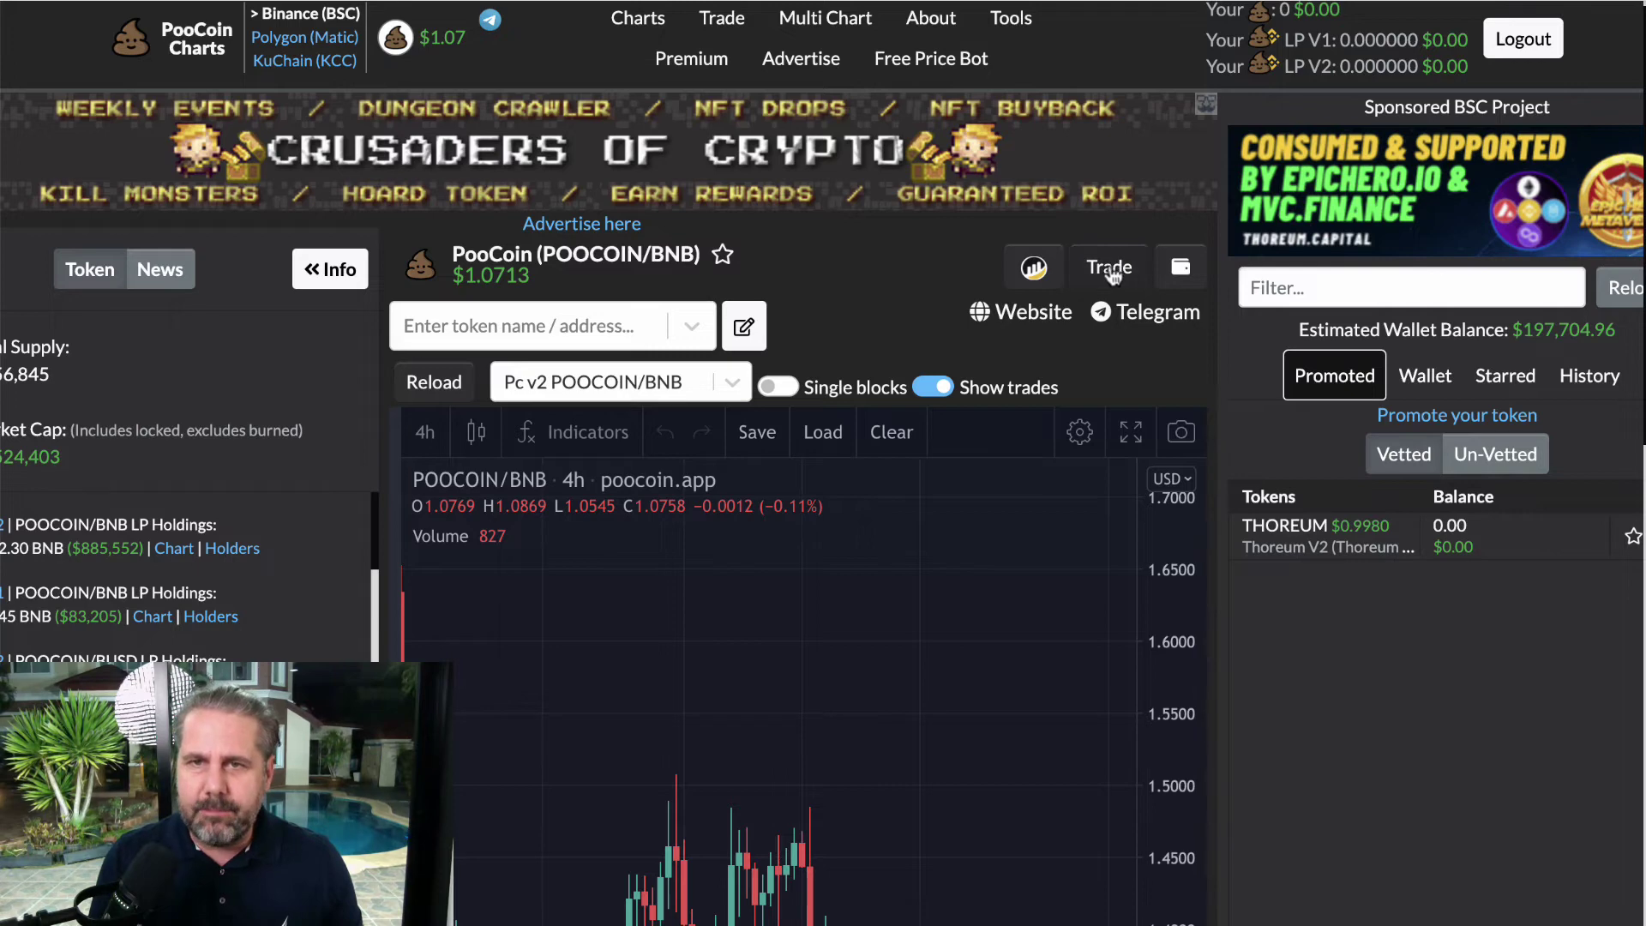
Step: Fill in a 0.01 BNB to POOCOIN swap at 9% slippage and submit it
left_click(1111, 269)
scroll(1140, 650, "down", 1)
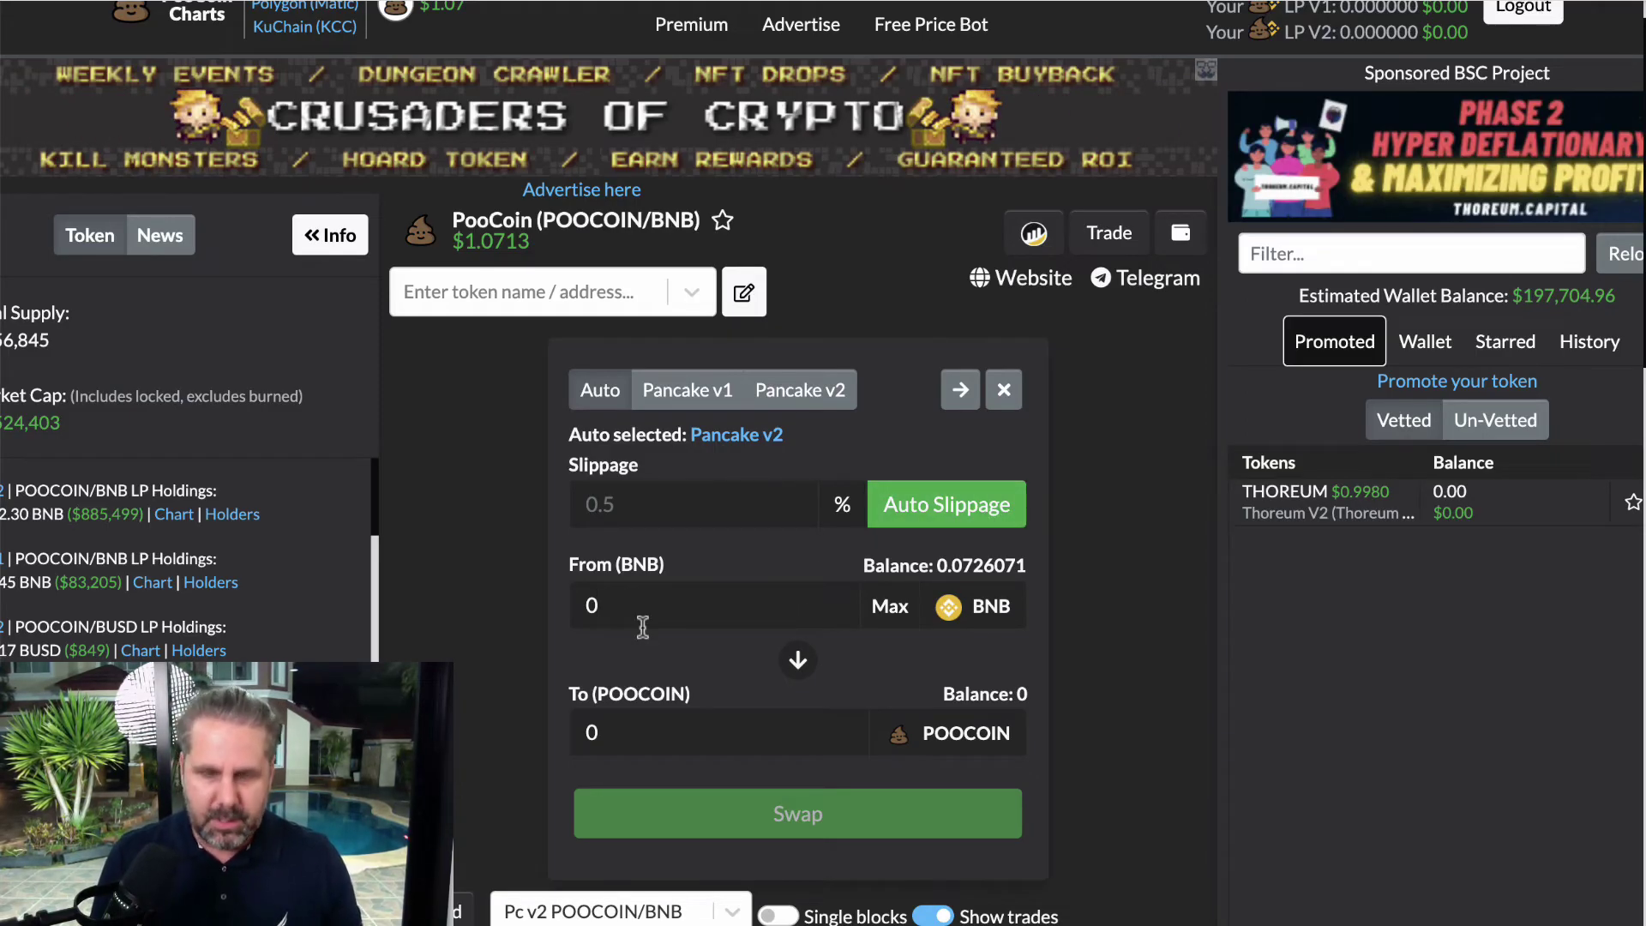
type("01")
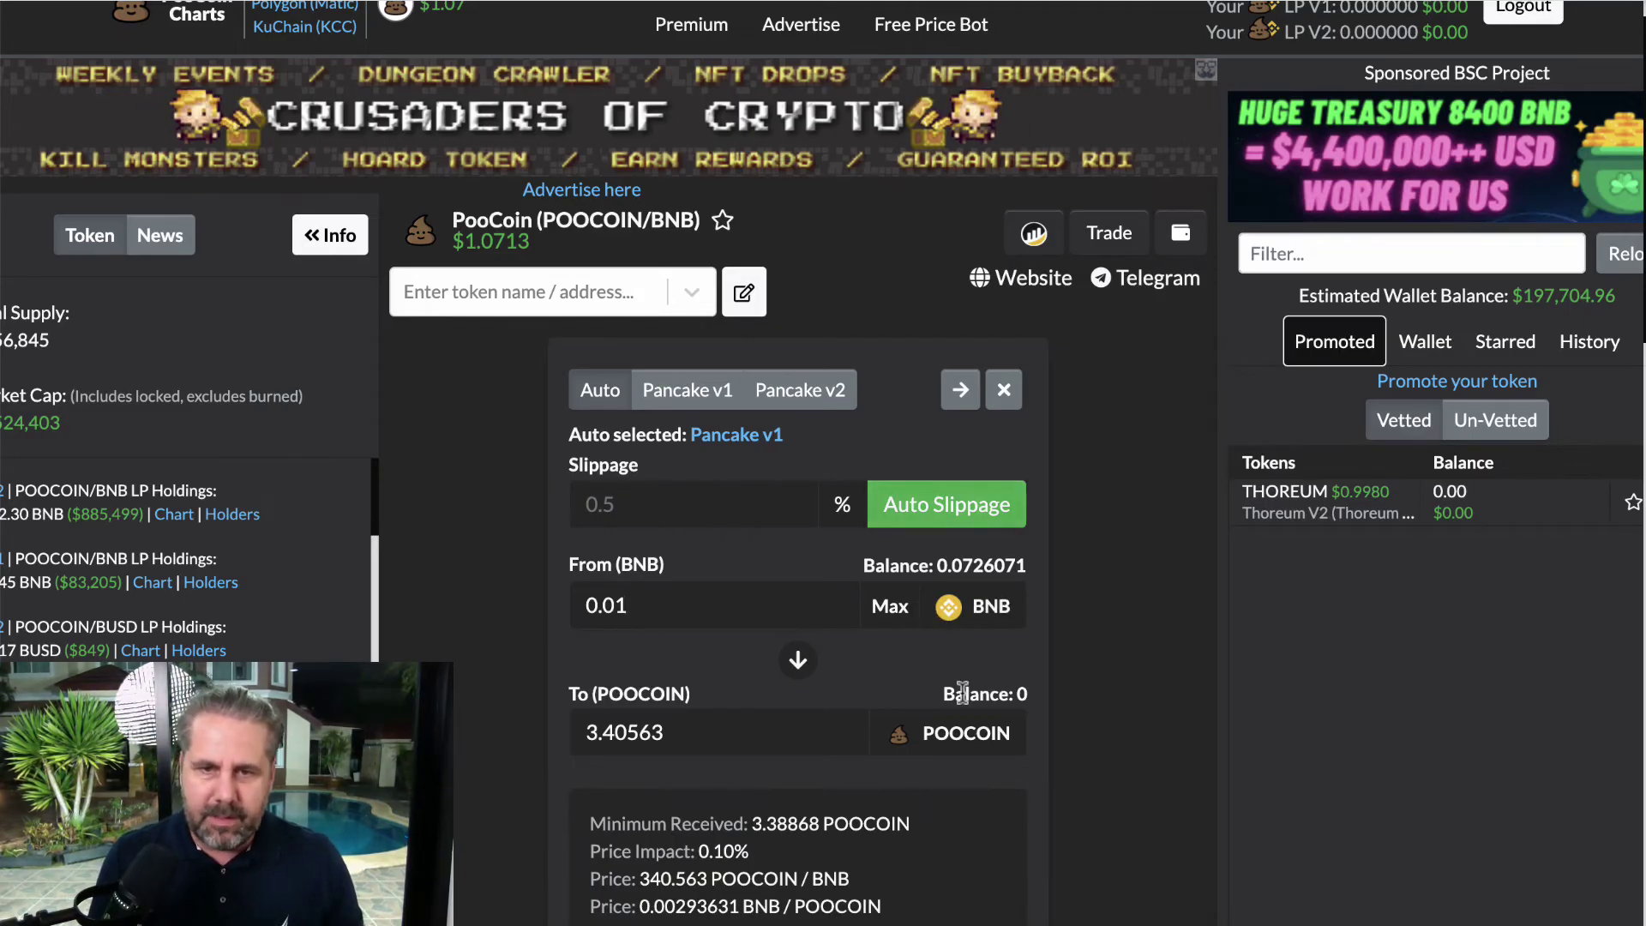
scroll(962, 693, "down", 5)
left_click(799, 452)
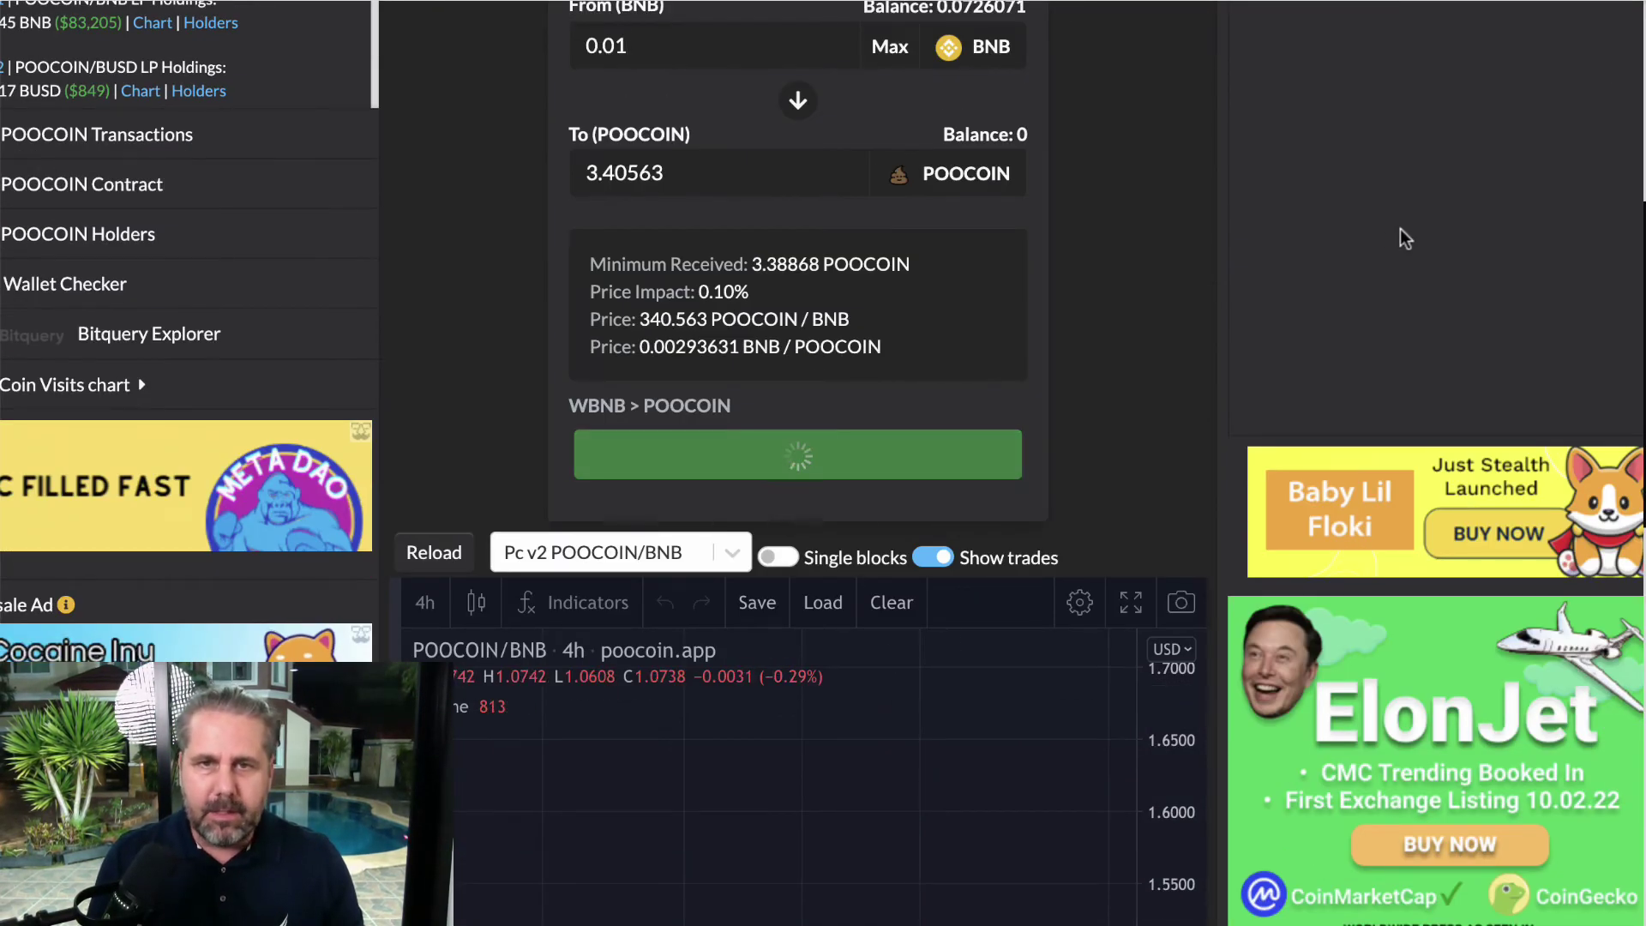
Step: Confirm the 0.01 BNB swap for about 3.40563 POOCOIN in MetaMask
scroll(1401, 230, "up", 3)
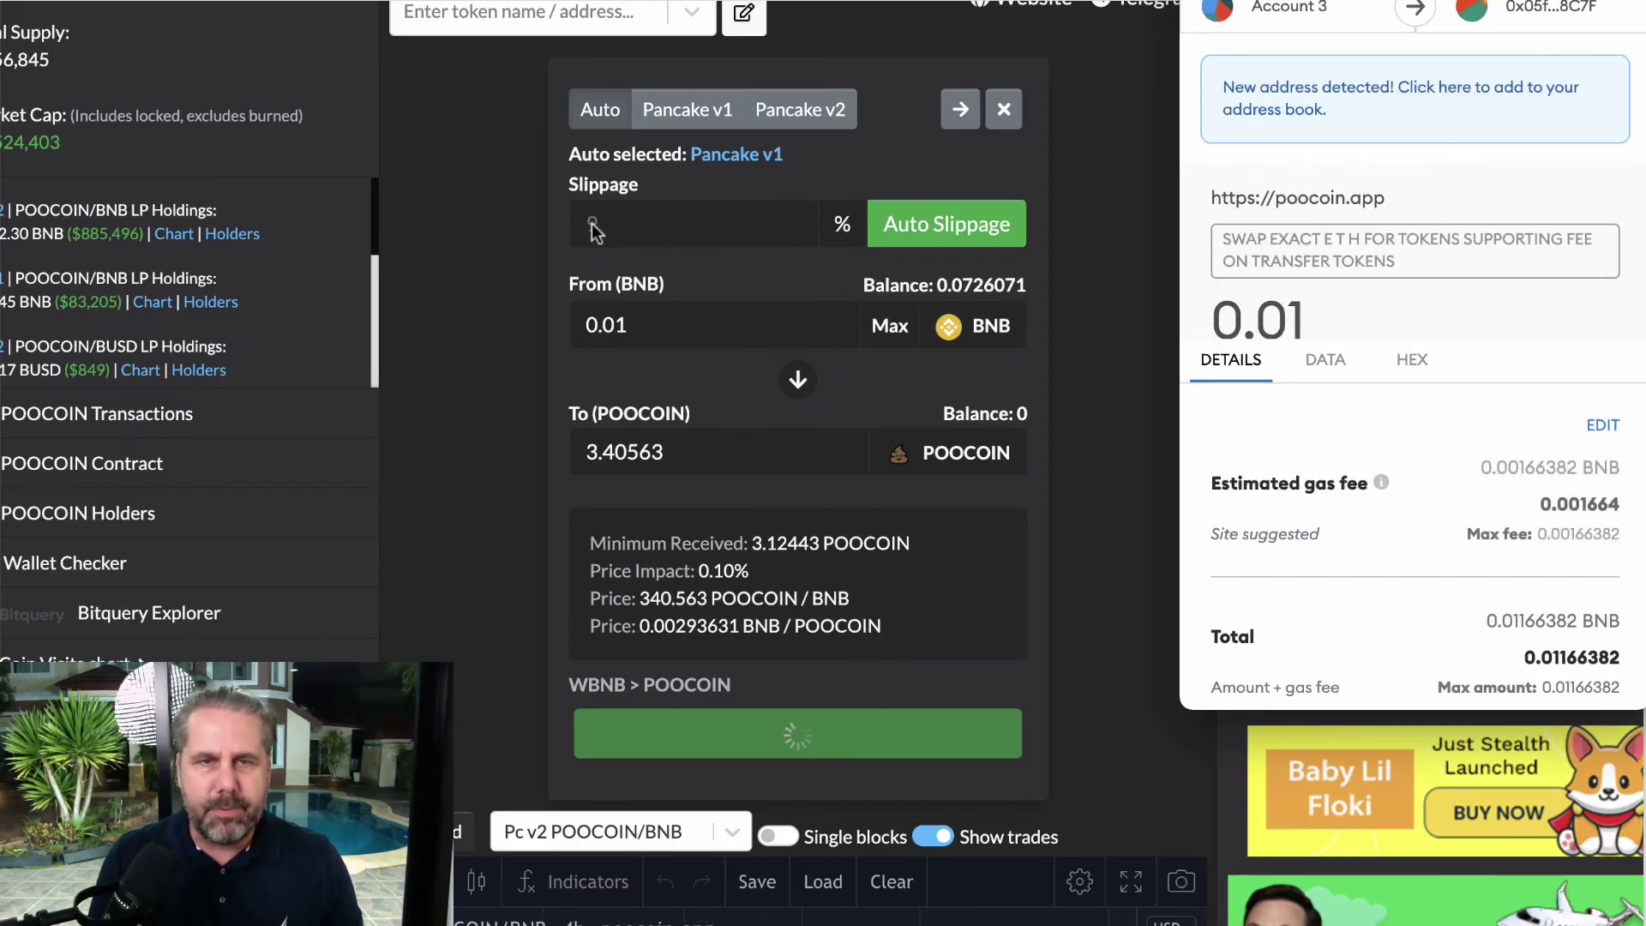
key("b")
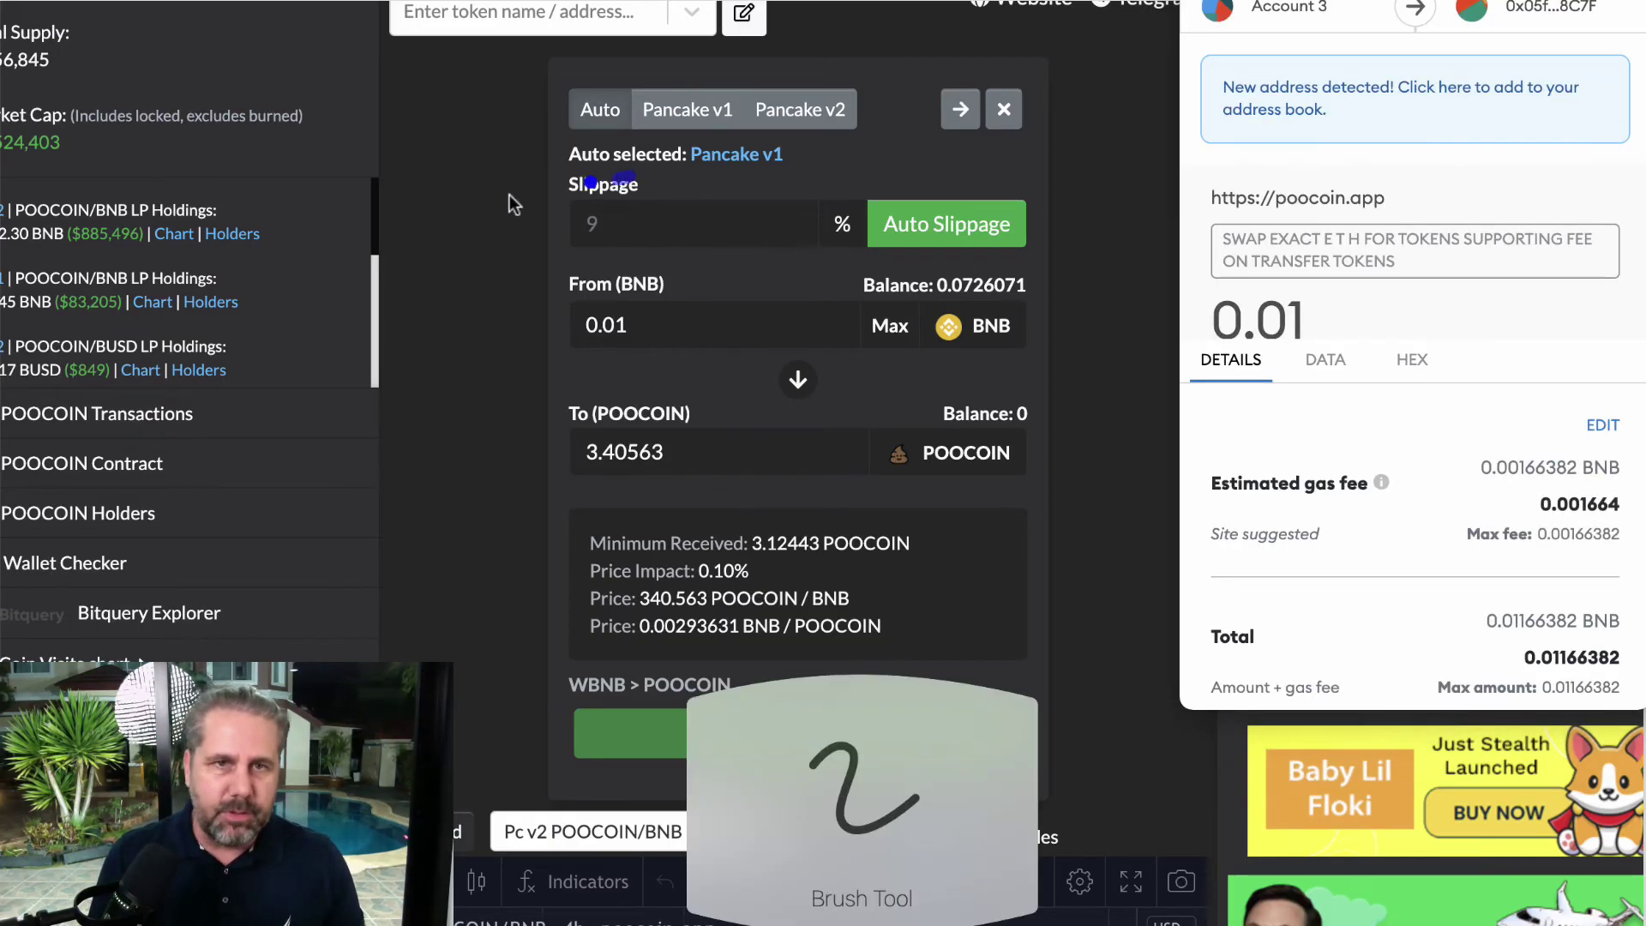
left_click_drag(510, 194, 493, 185)
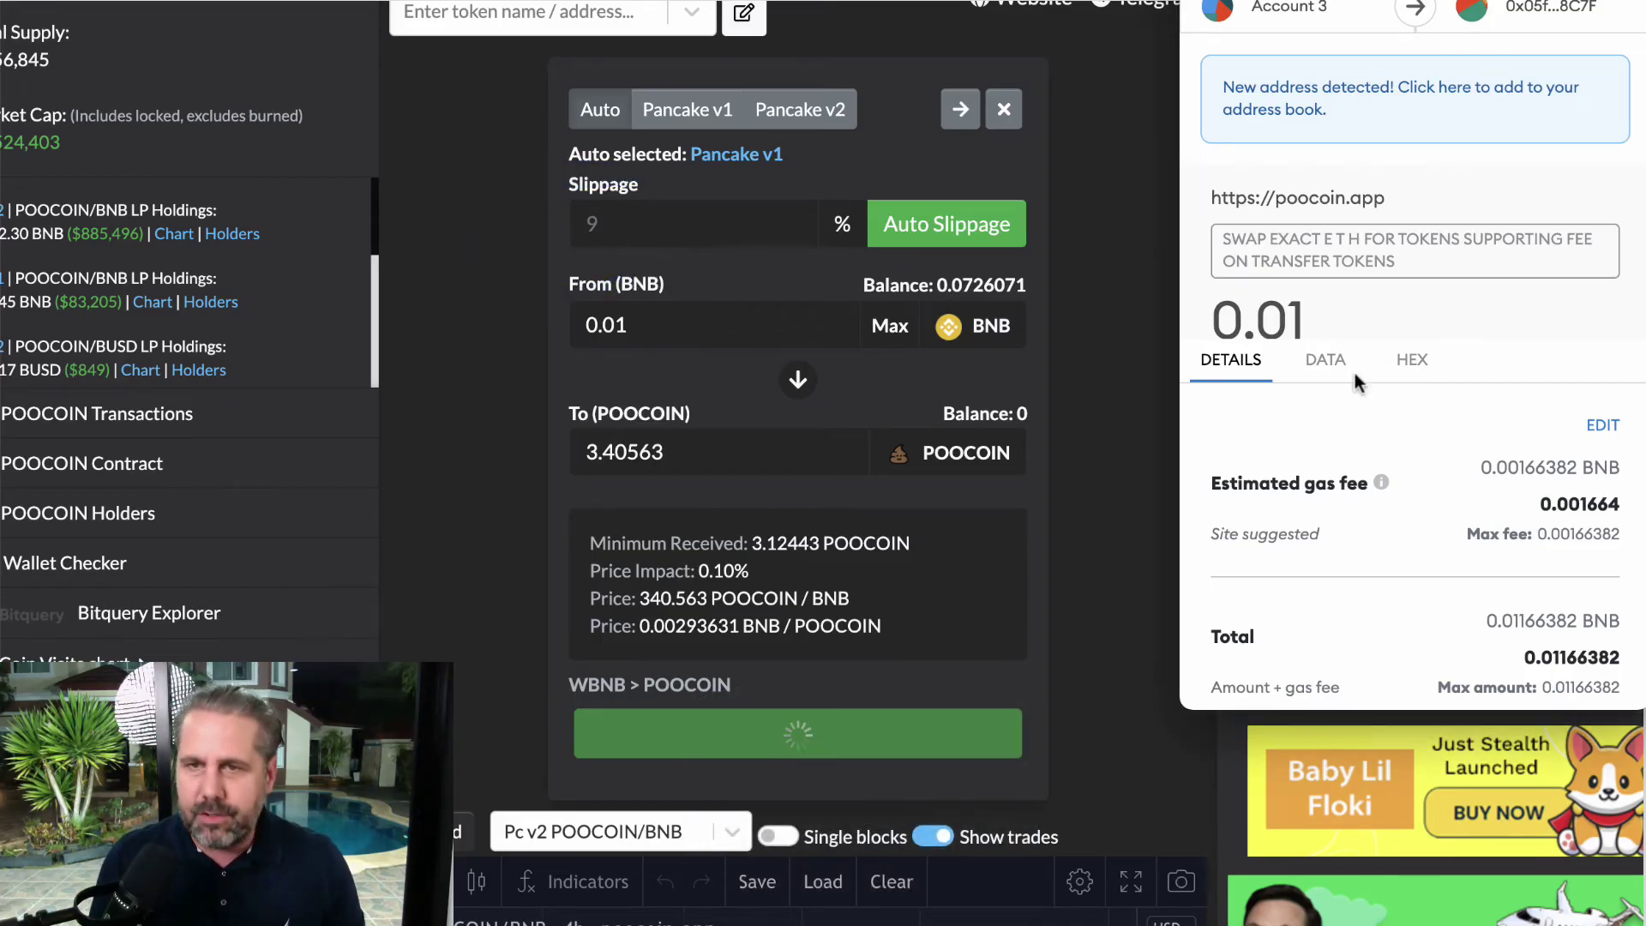
scroll(1396, 468, "down", 2)
left_click(1531, 677)
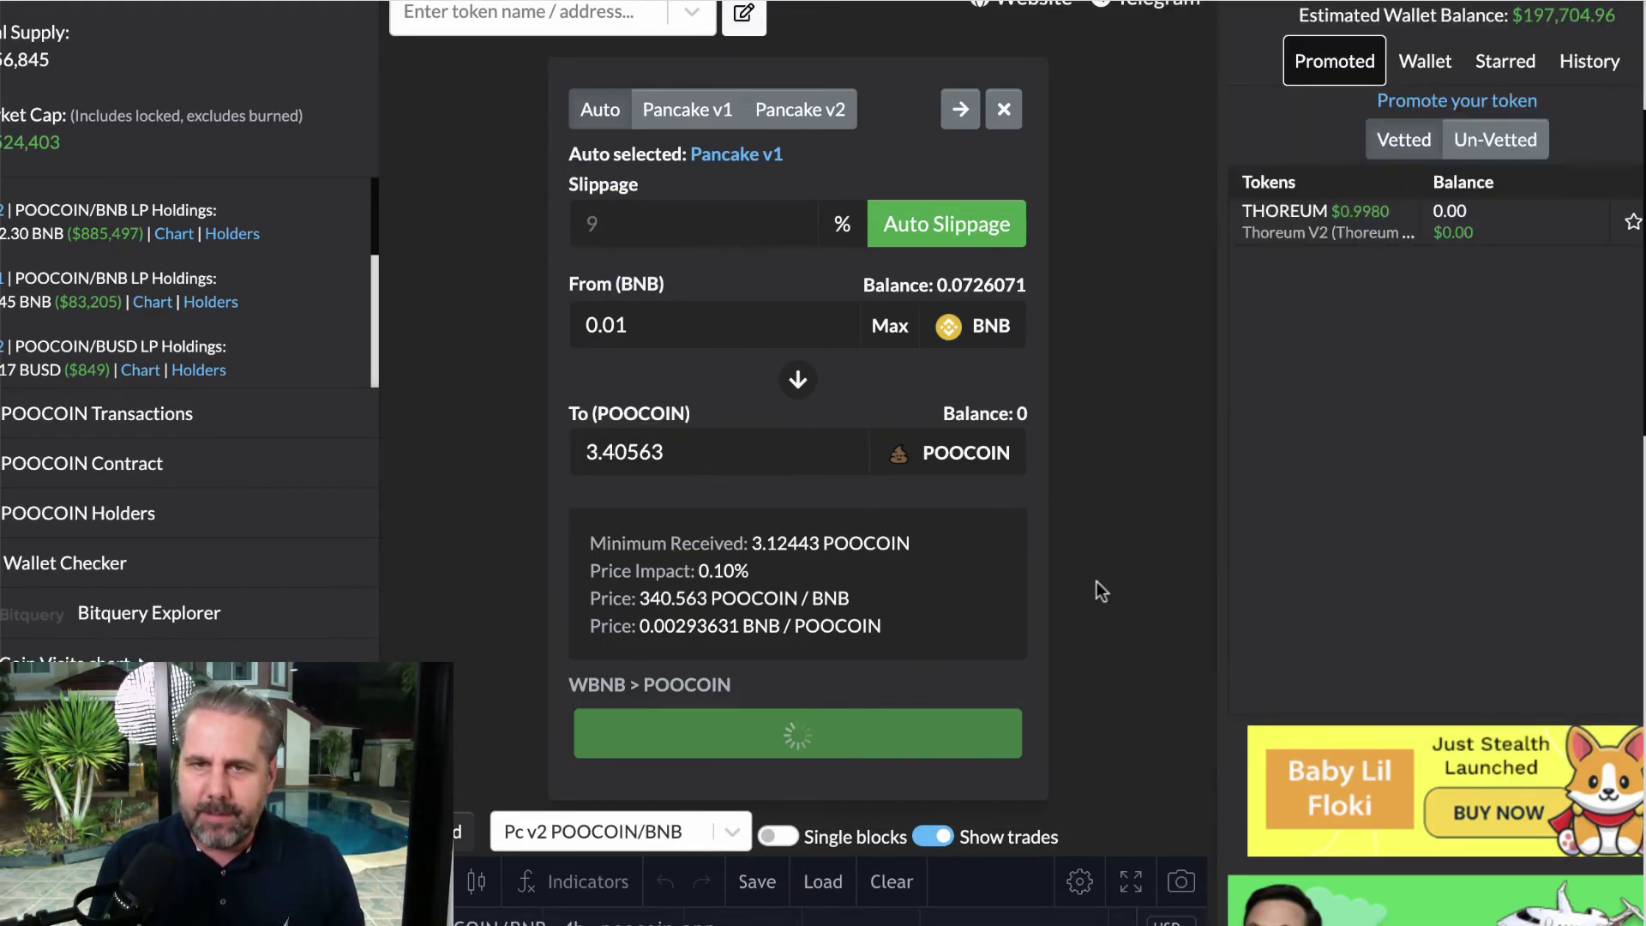
Step: Switch the POOCOIN/BNB chart from 4h to 1-day candles
scroll(1098, 583, "down", 10)
scroll(1095, 581, "up", 4)
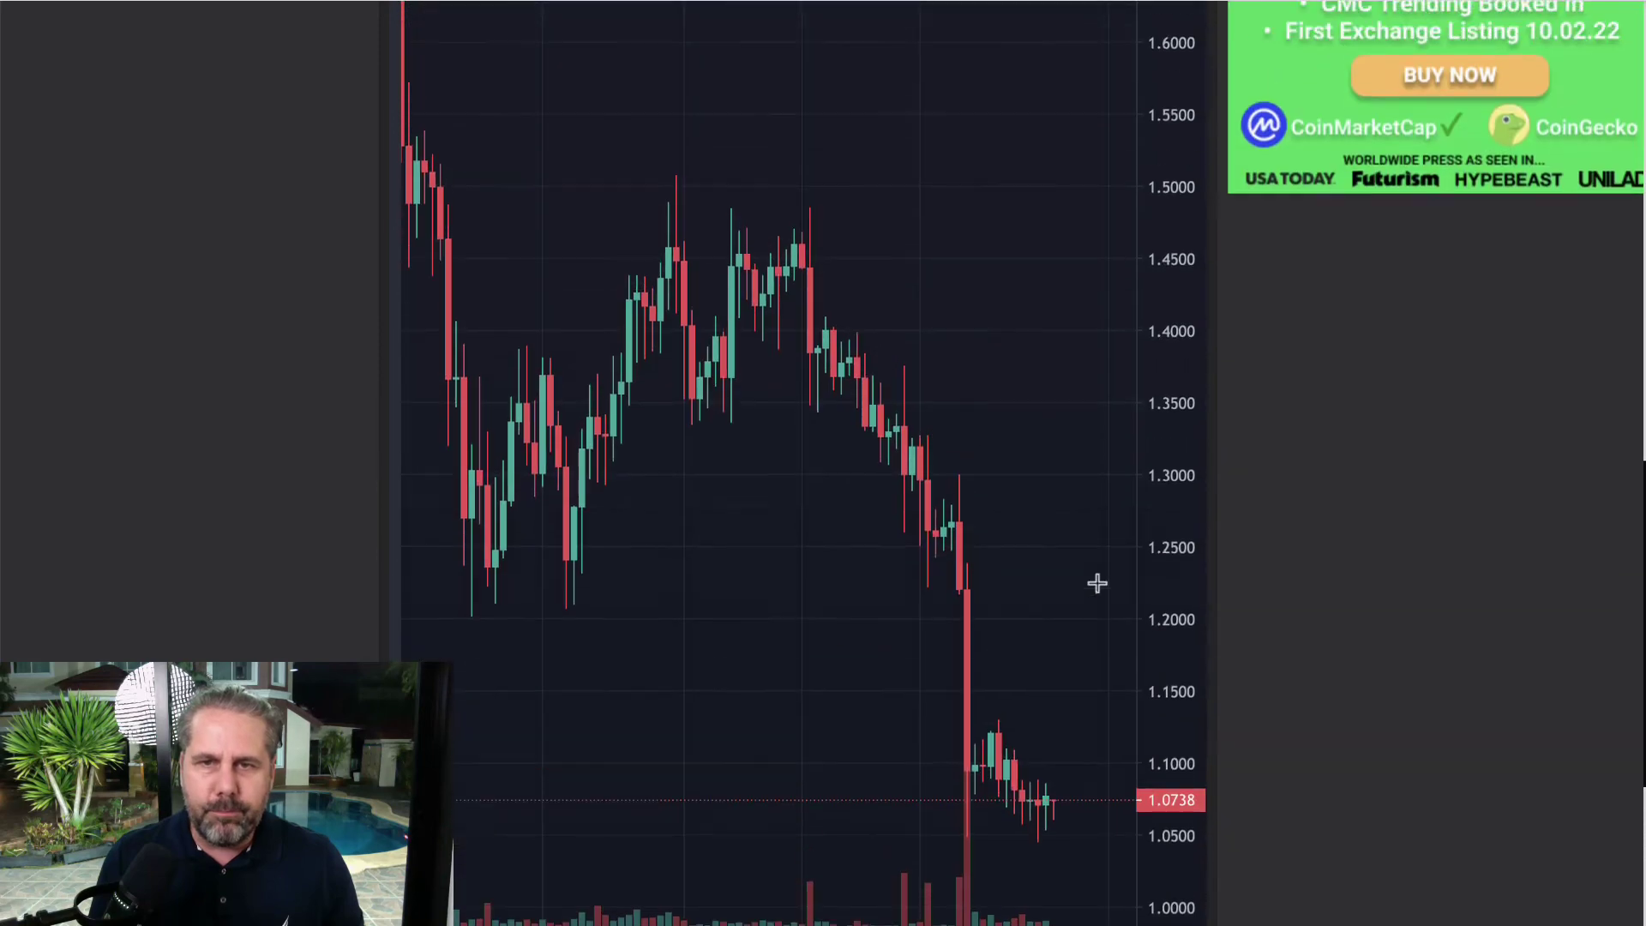
scroll(1143, 457, "down", 2)
scroll(1066, 428, "down", 5)
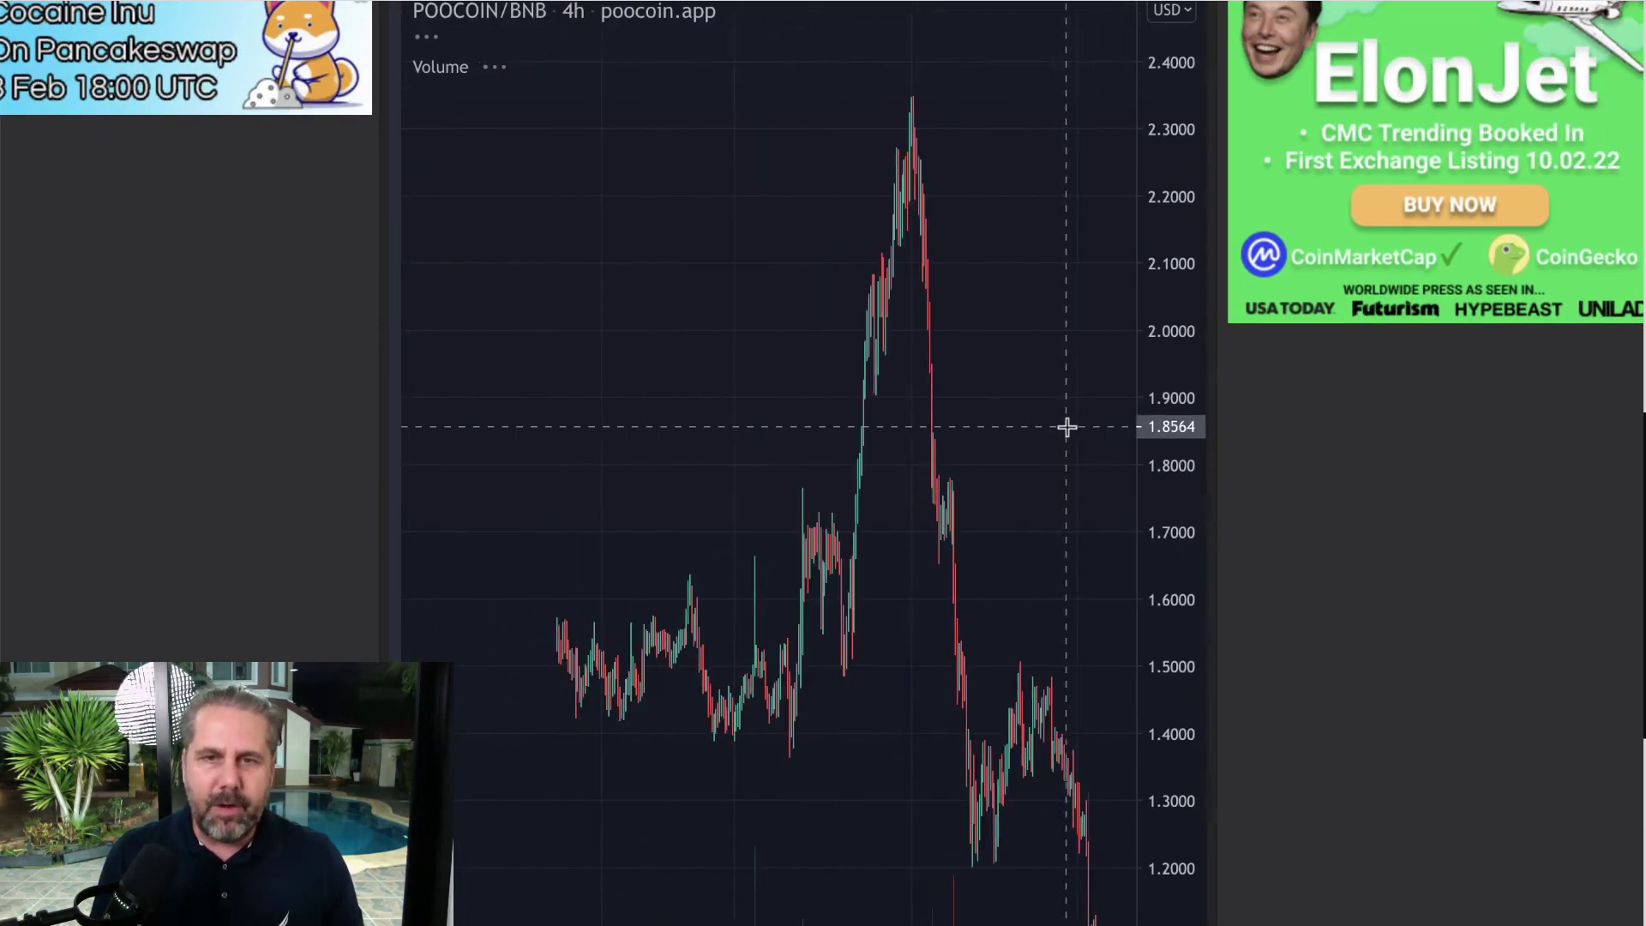
scroll(1286, 558, "down", 3)
scroll(915, 408, "down", 5)
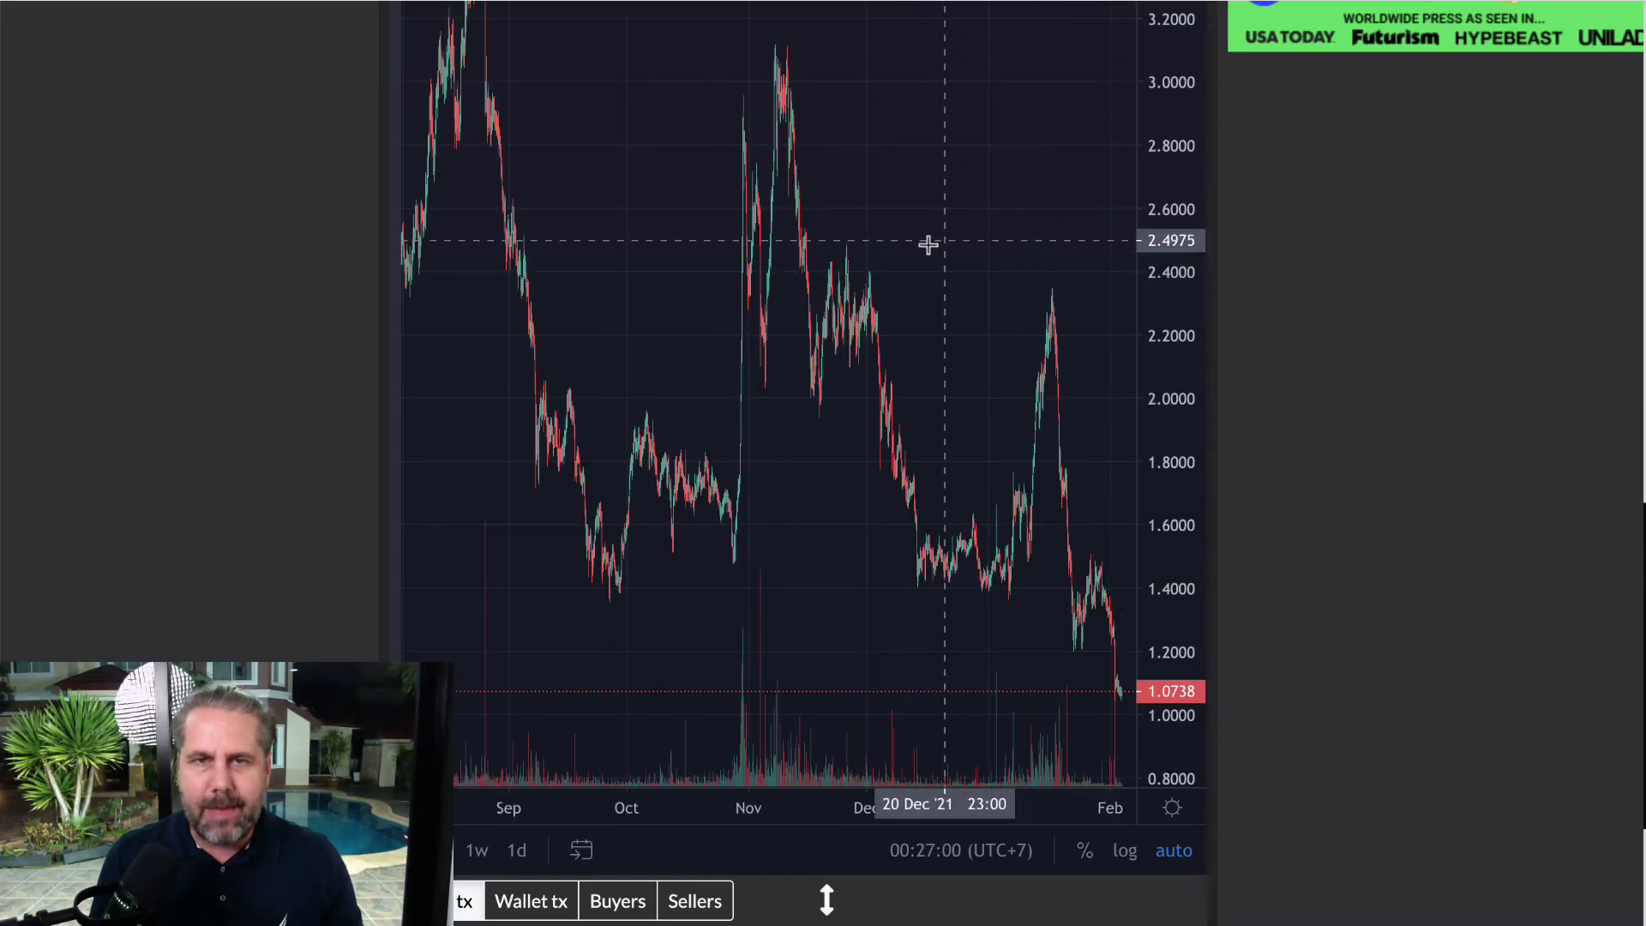
scroll(1465, 381, "up", 5)
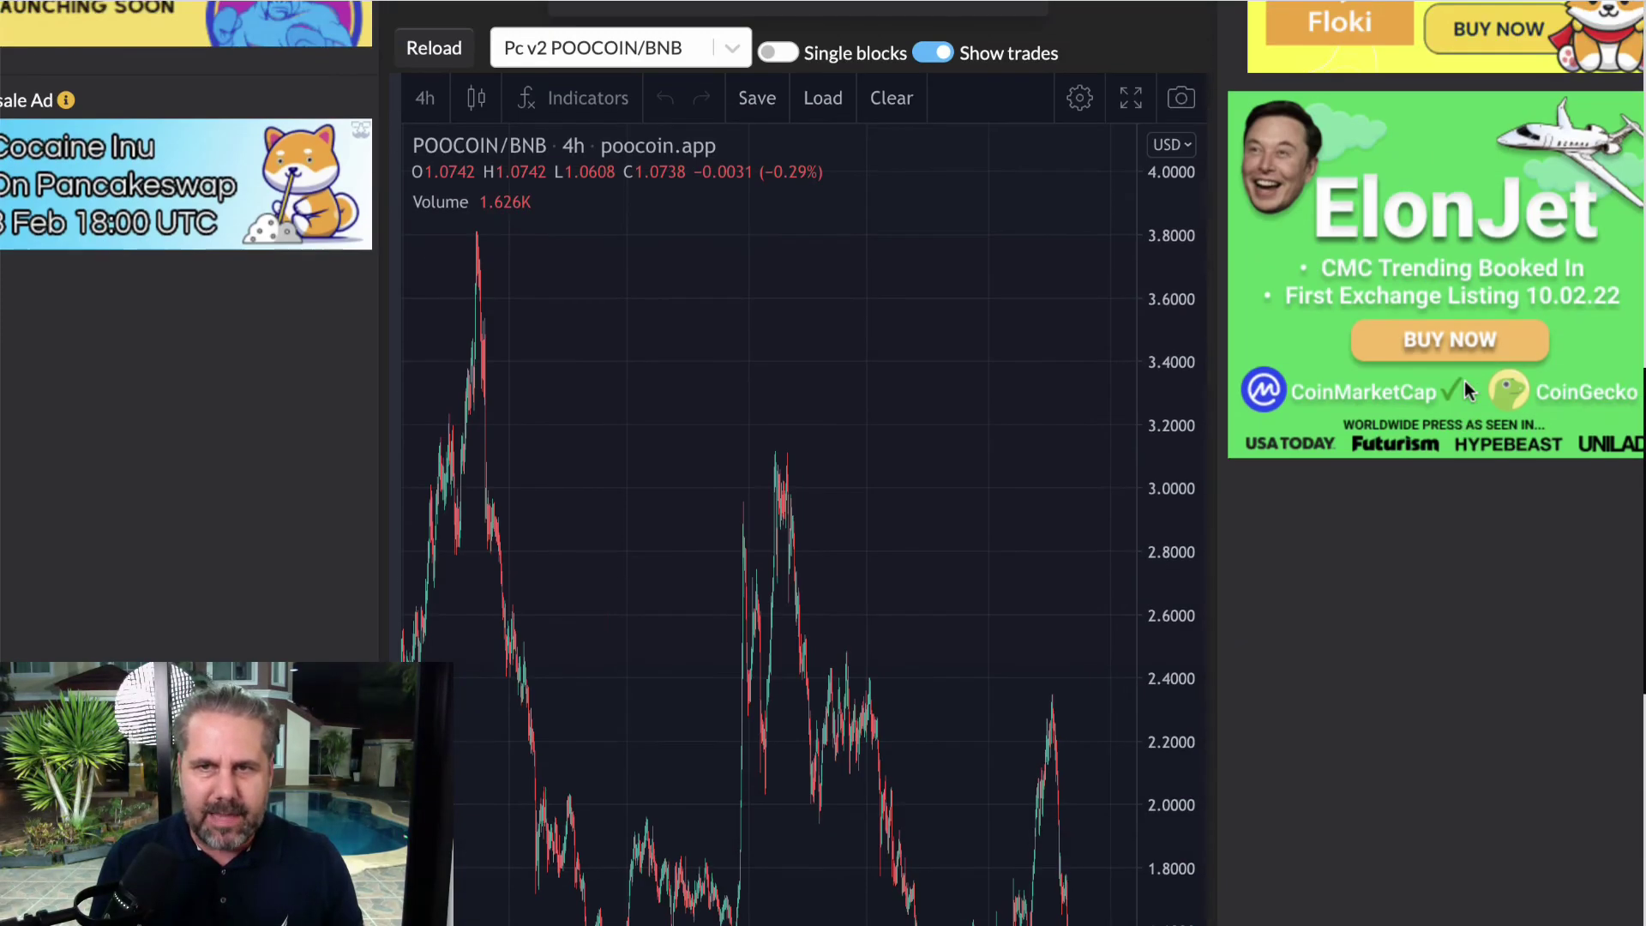
left_click(426, 99)
left_click(454, 627)
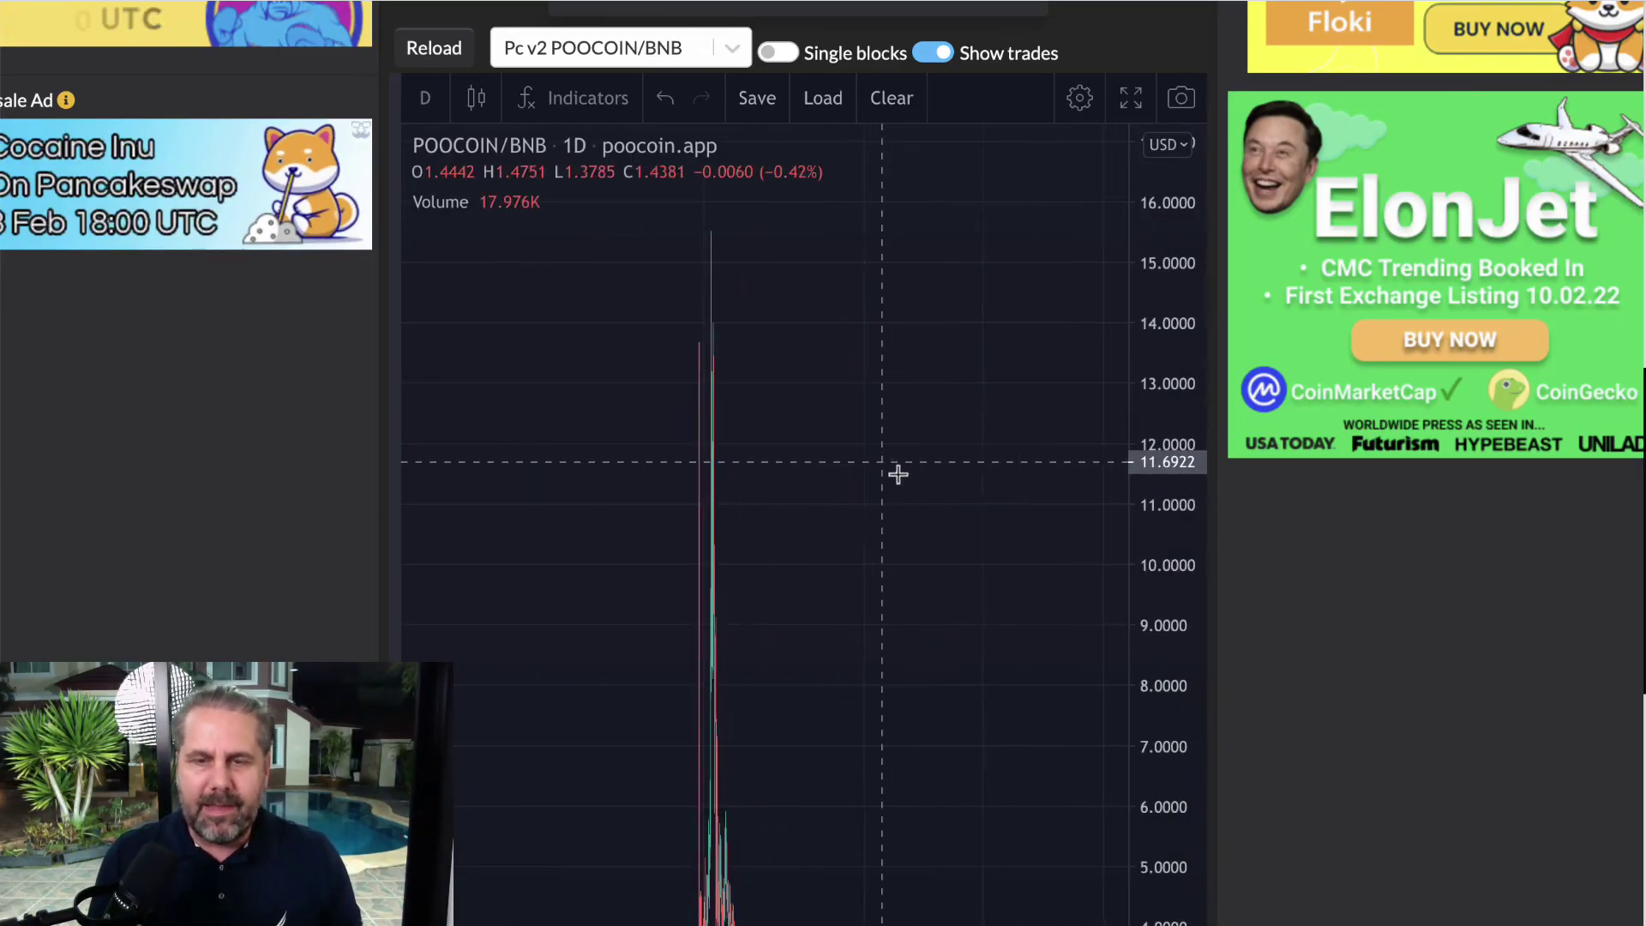
Step: Lock drawings on the daily chart showing the peak near 15.55 down to 1.08
scroll(1522, 767, "down", 3)
scroll(1521, 765, "down", 3)
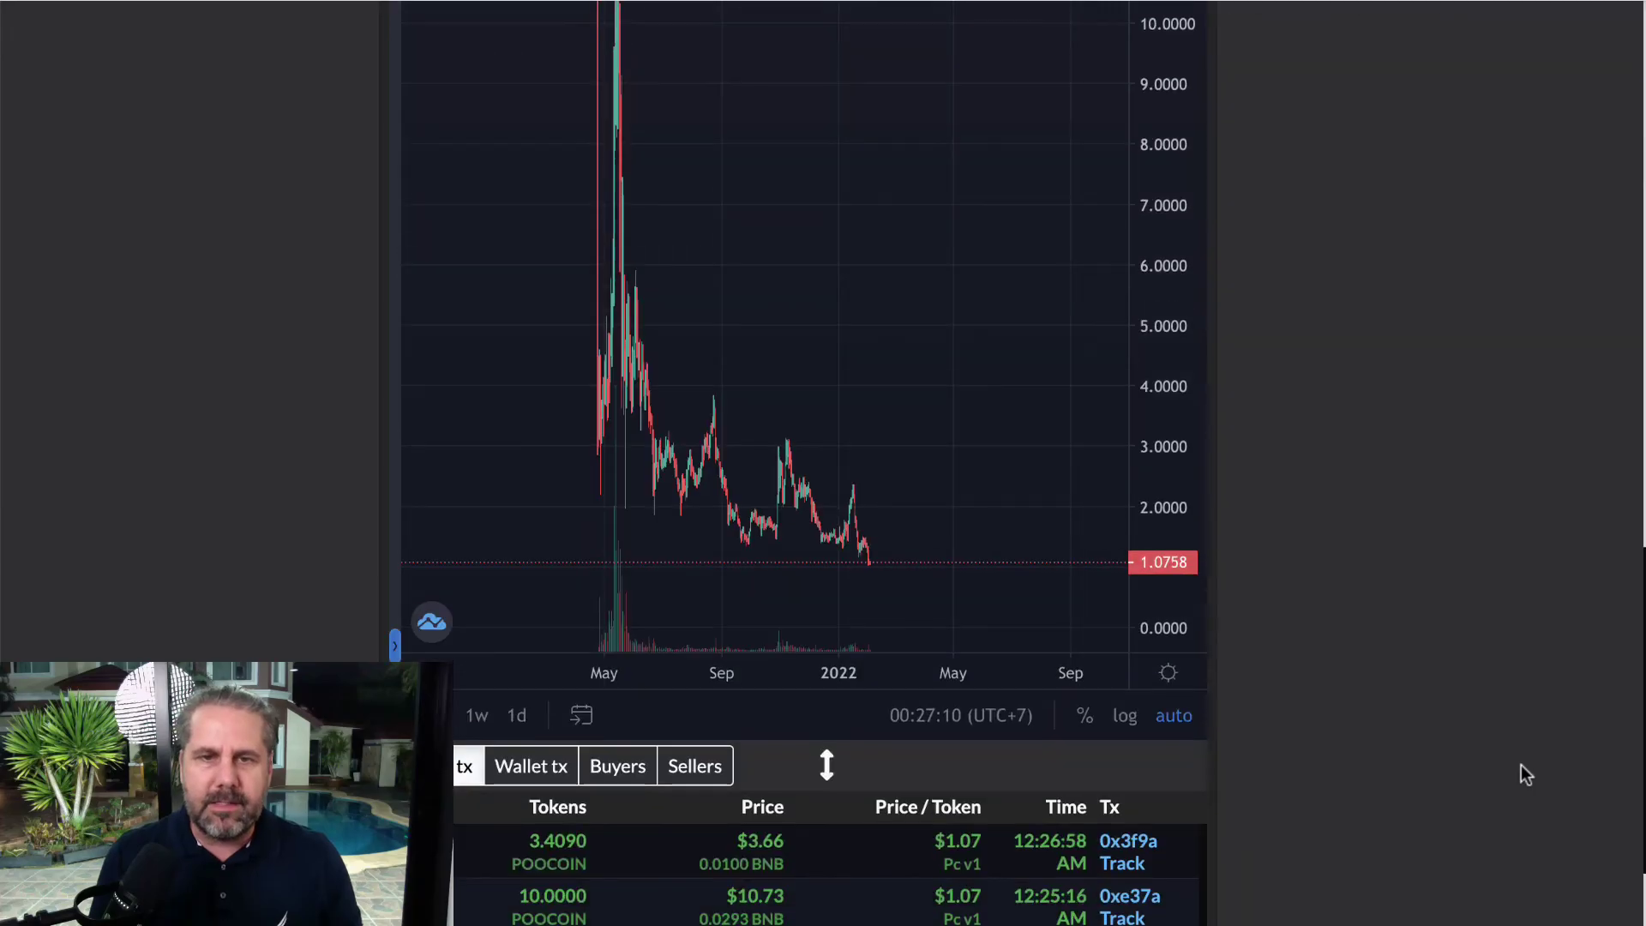
scroll(1418, 667, "up", 4)
scroll(1420, 666, "down", 1)
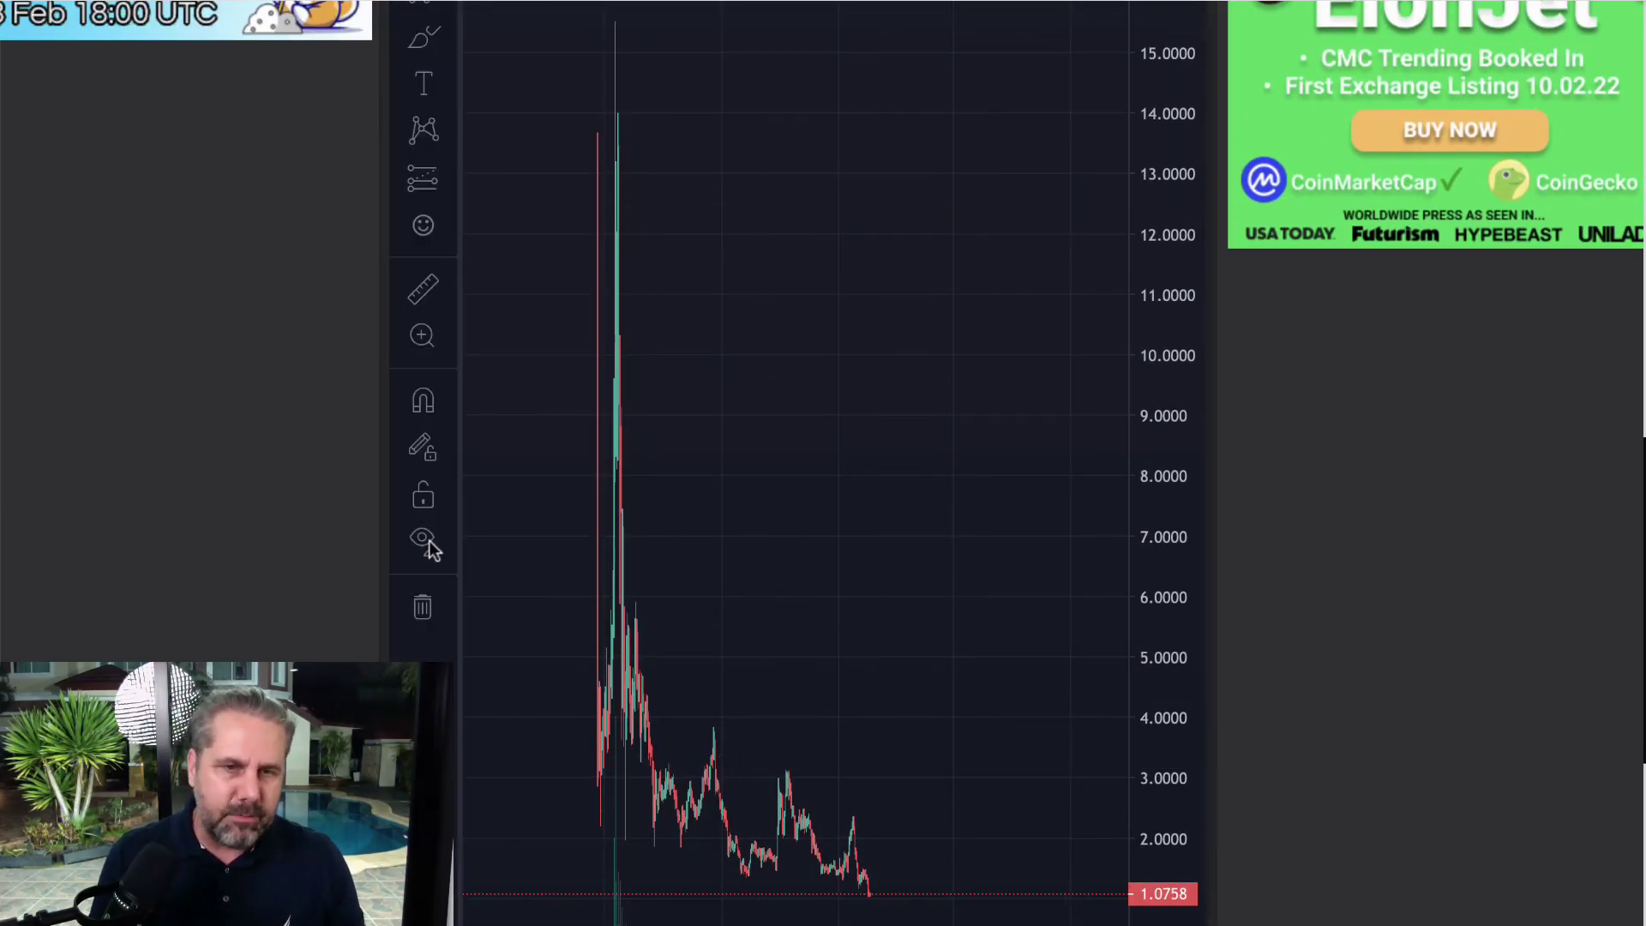
scroll(421, 428, "down", 2)
left_click(423, 294)
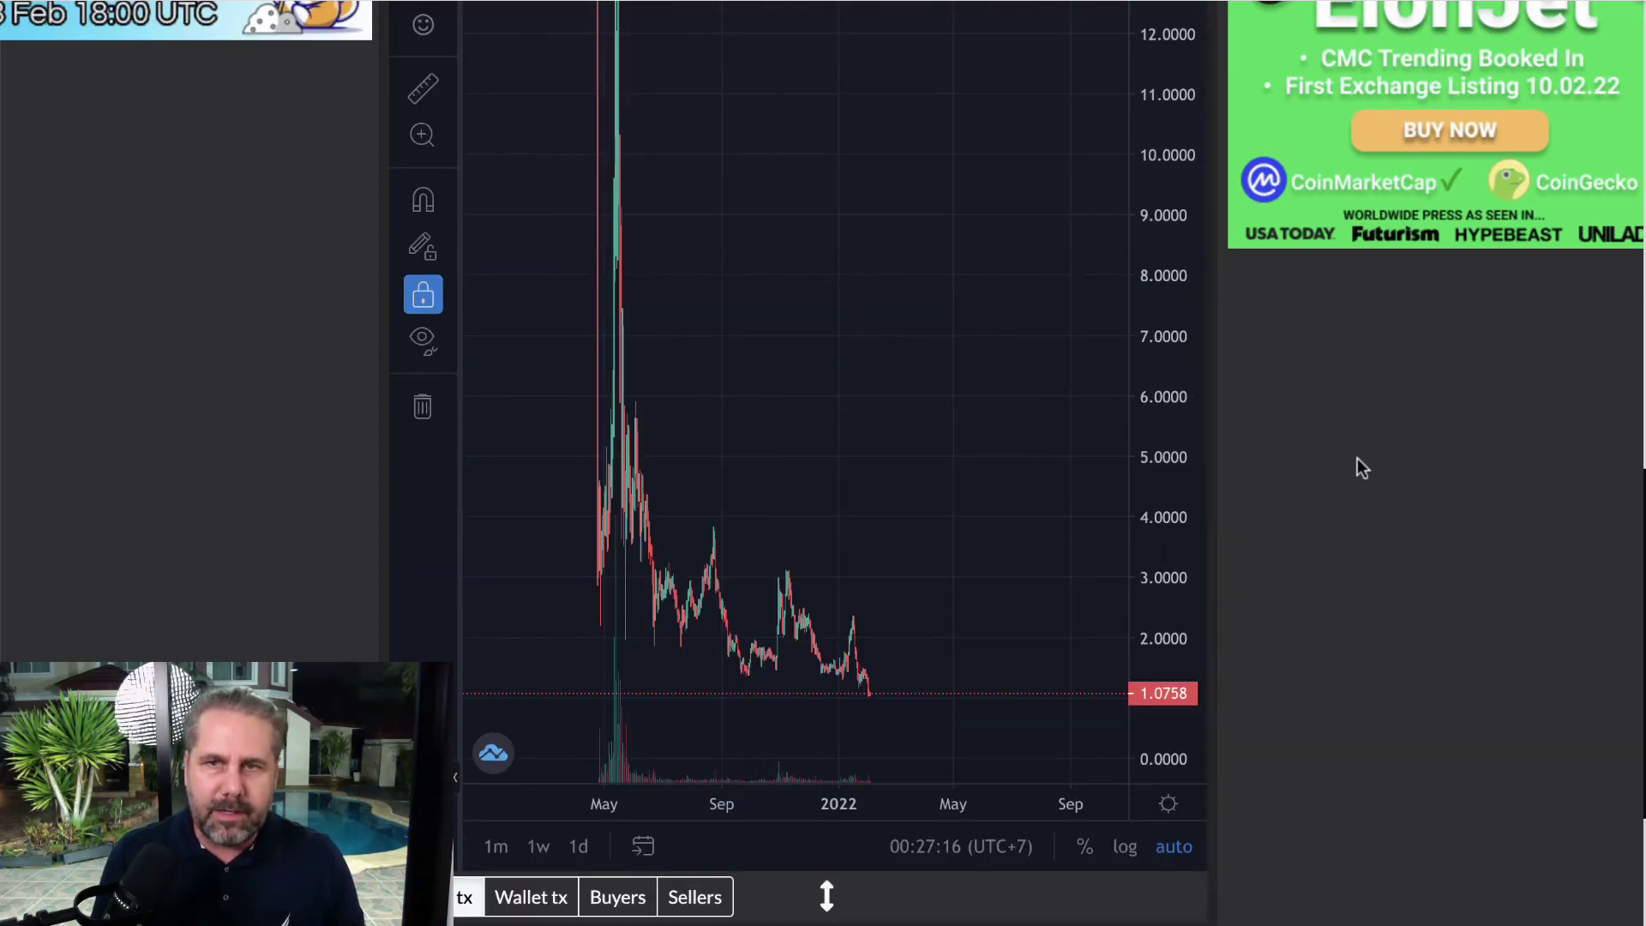
scroll(1356, 457, "up", 3)
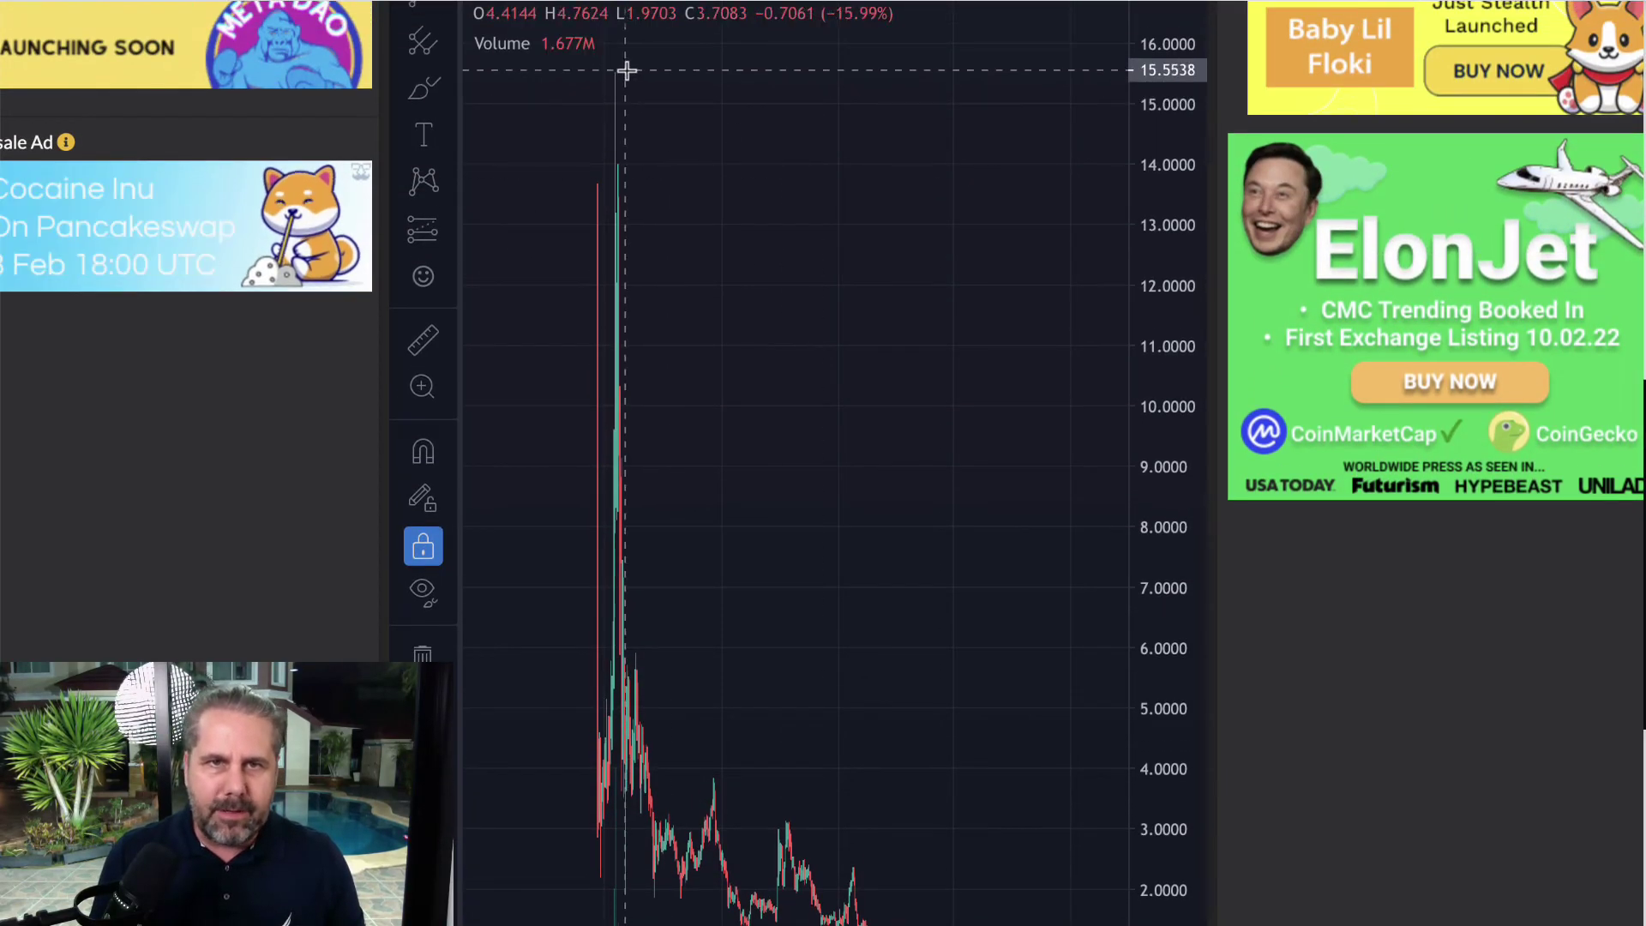
Step: Measure the drop from the price spike's peak (-93.01%), then clear that measurement
left_click(423, 340)
left_click(629, 74)
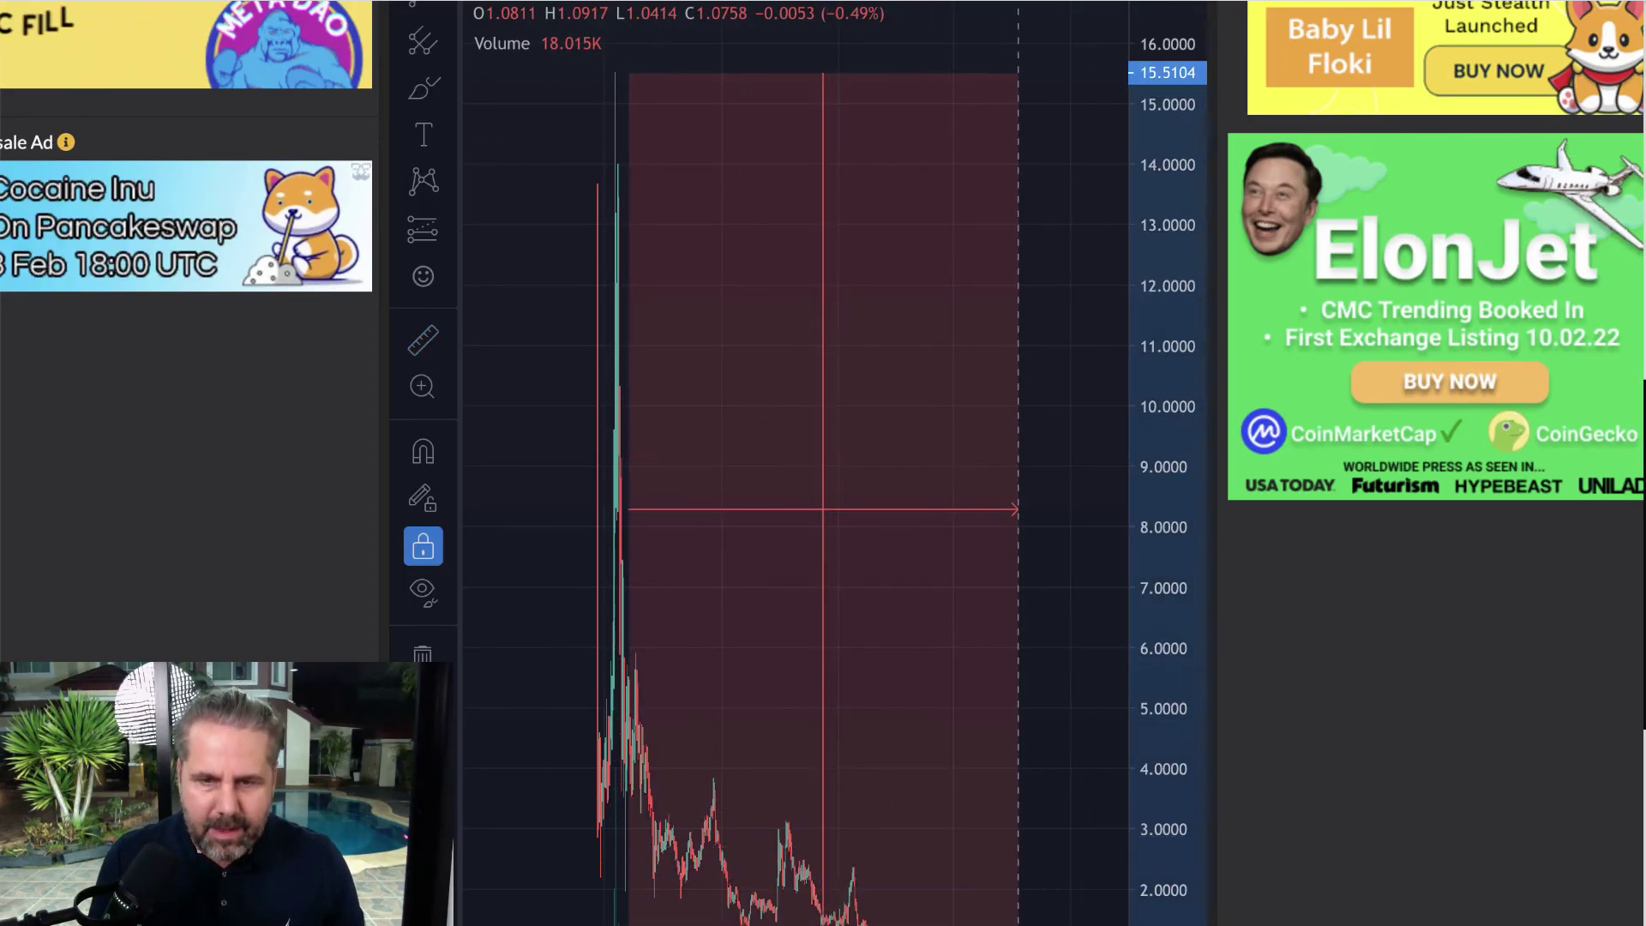
scroll(1265, 799, "down", 1)
scroll(1266, 799, "down", 2)
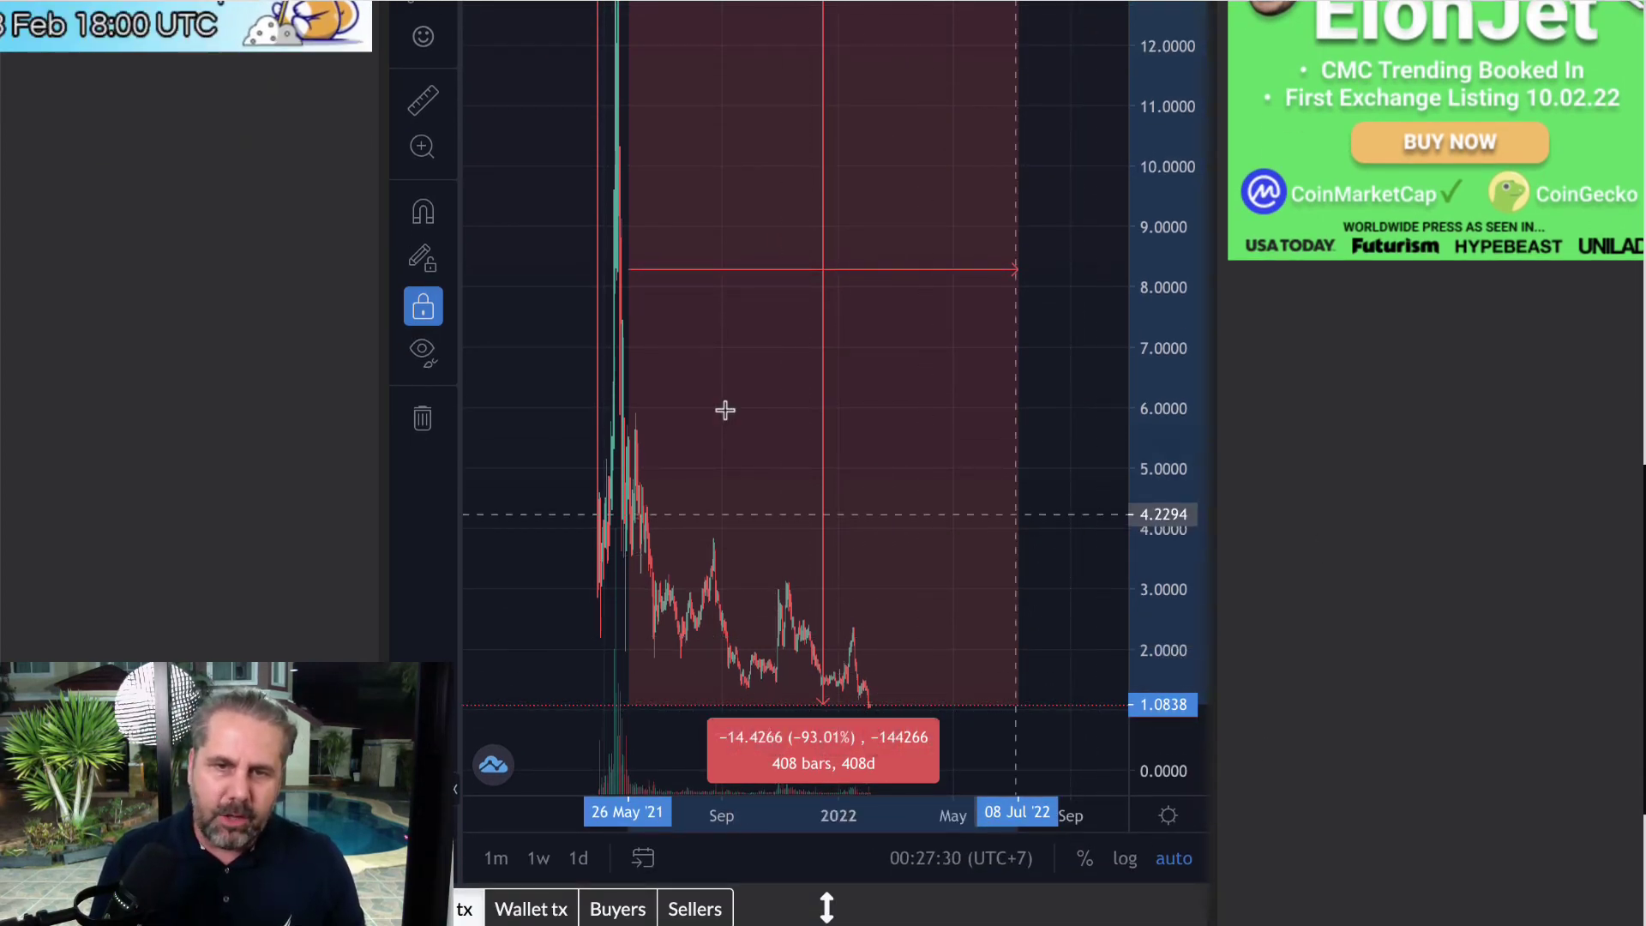
left_click(519, 344)
Step: Measure a 14-bar range from 05 May '22 reading 14.47 (1420.42%), then check the 3.13632 POOCOIN balance
left_click(412, 105)
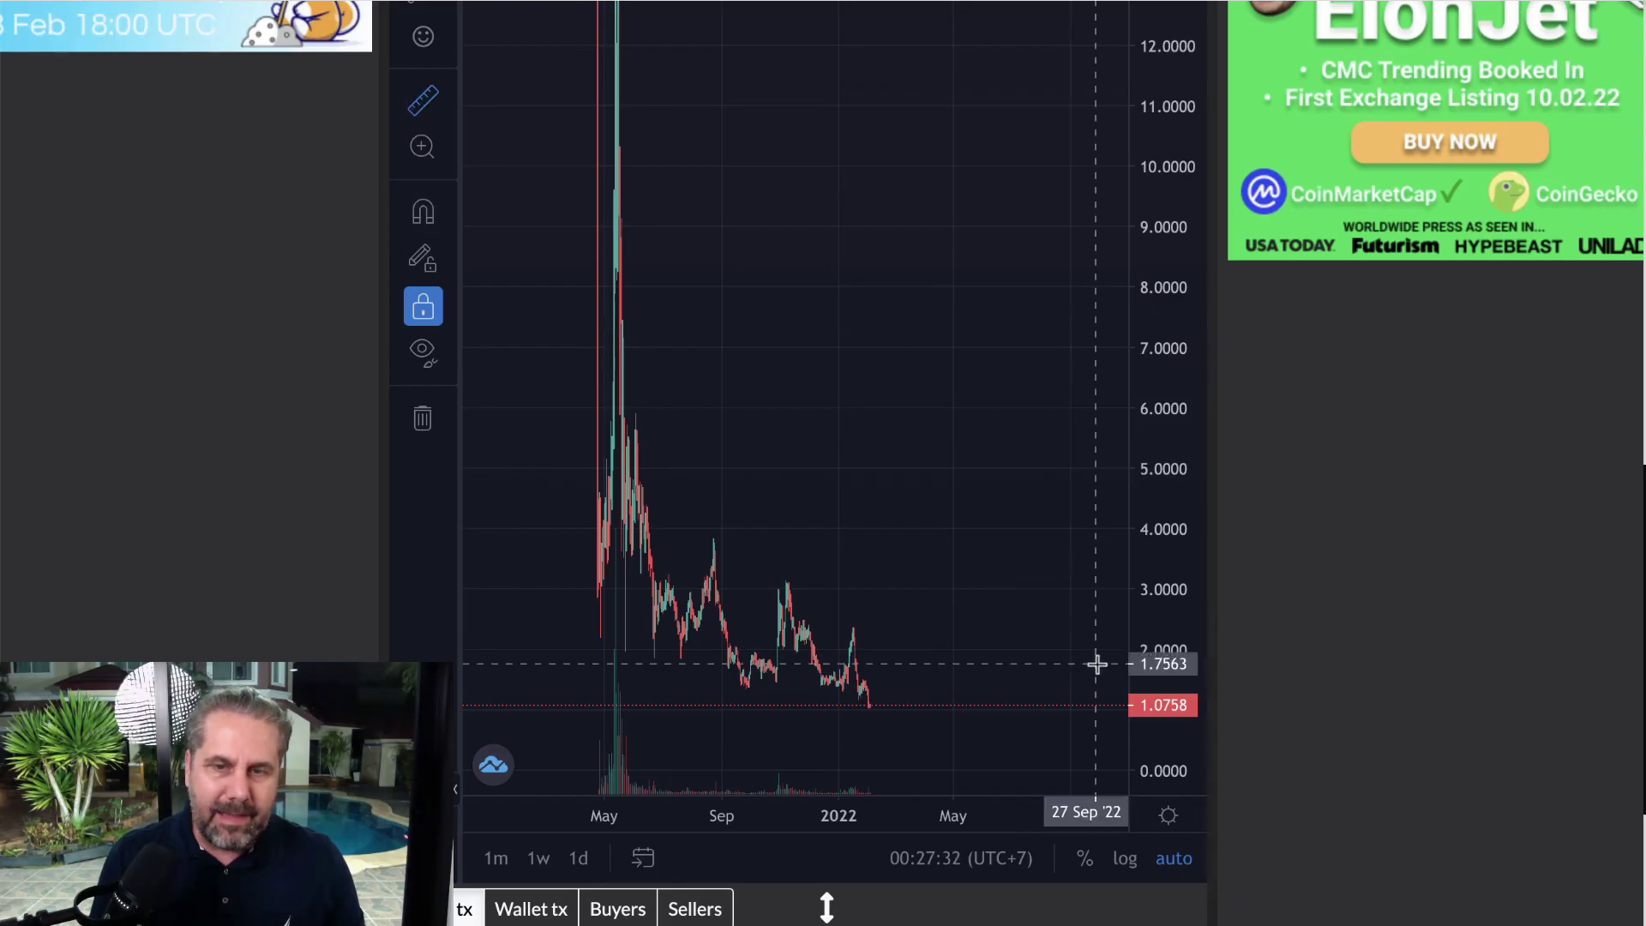
left_click(958, 708)
left_click(1044, 228)
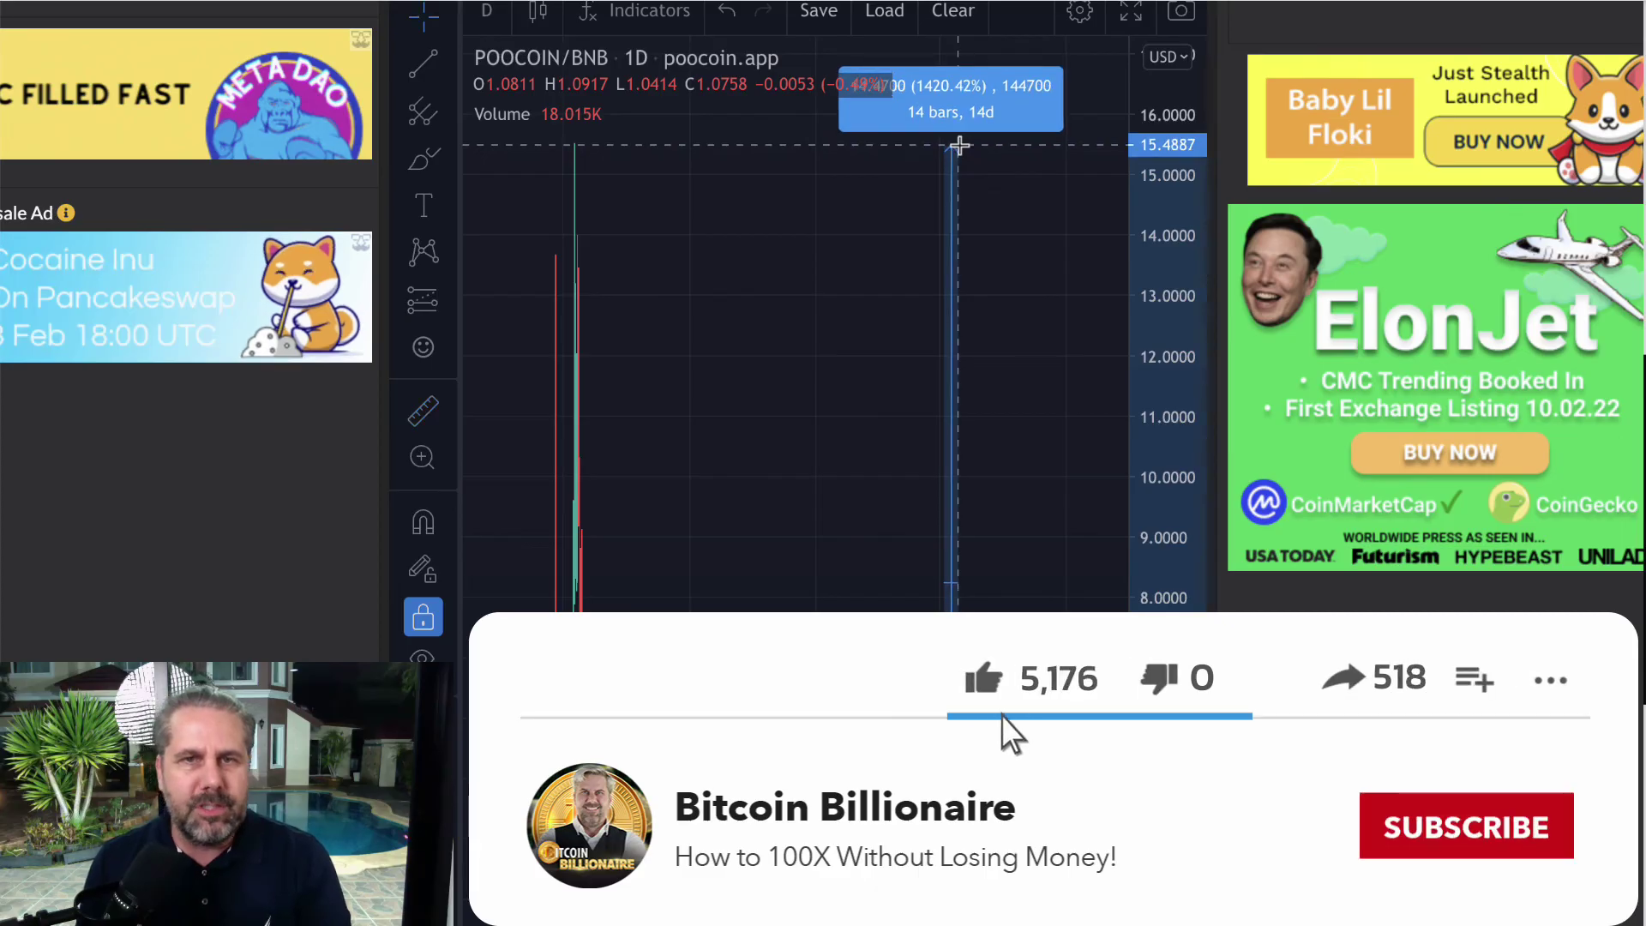
scroll(1038, 411, "up", 3)
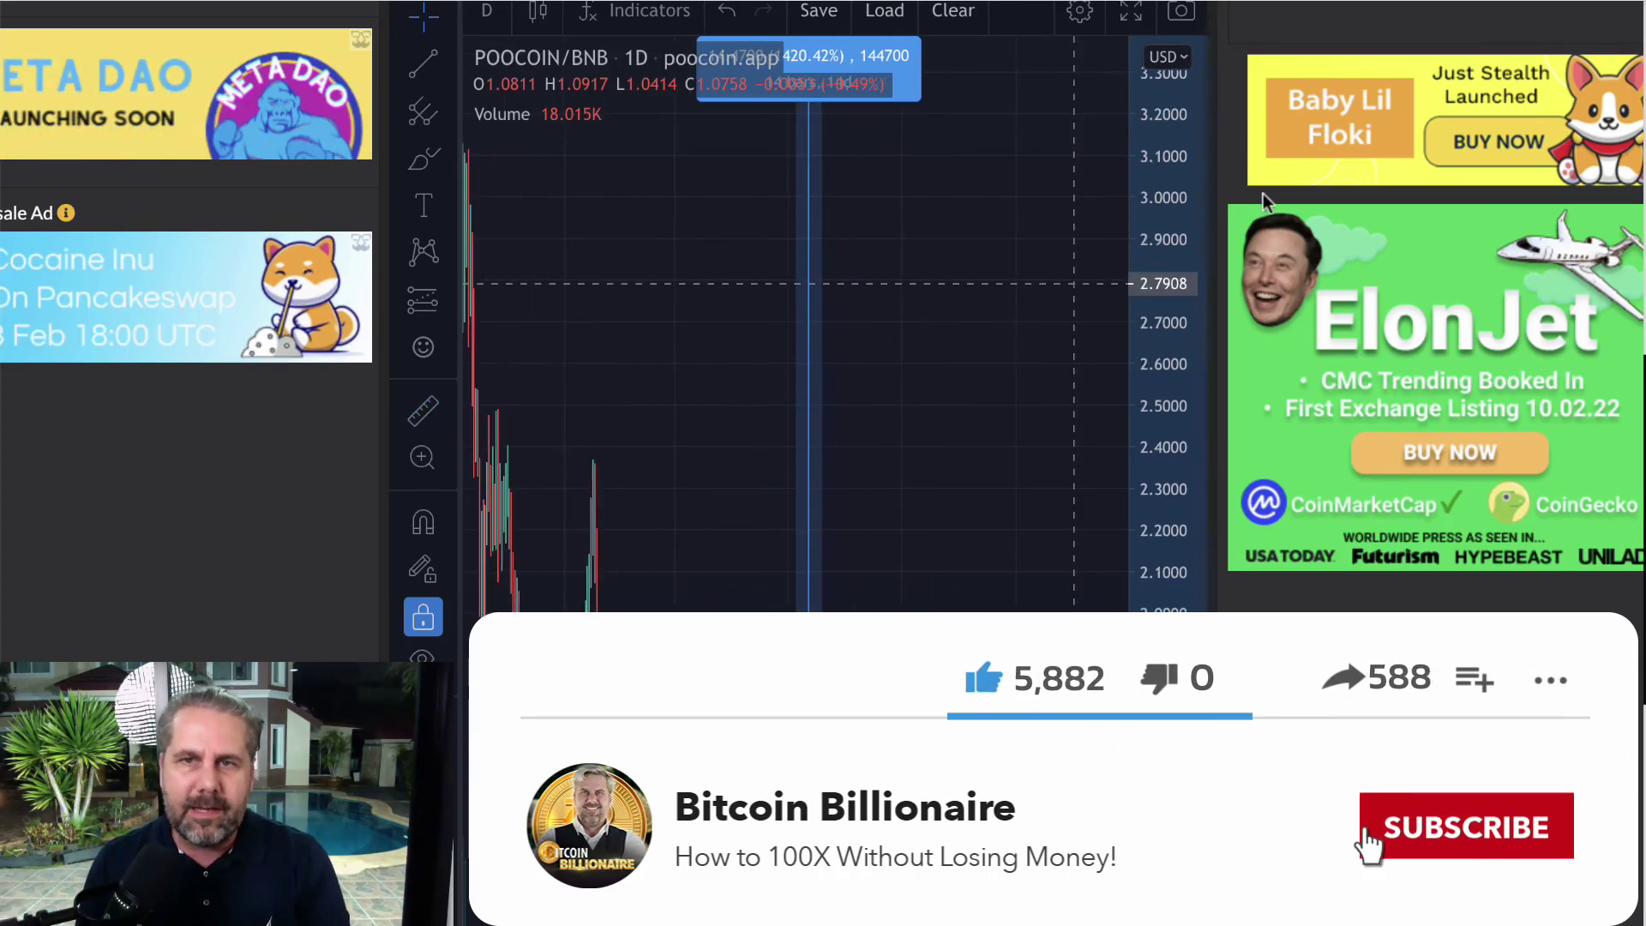
scroll(673, 209, "up", 10)
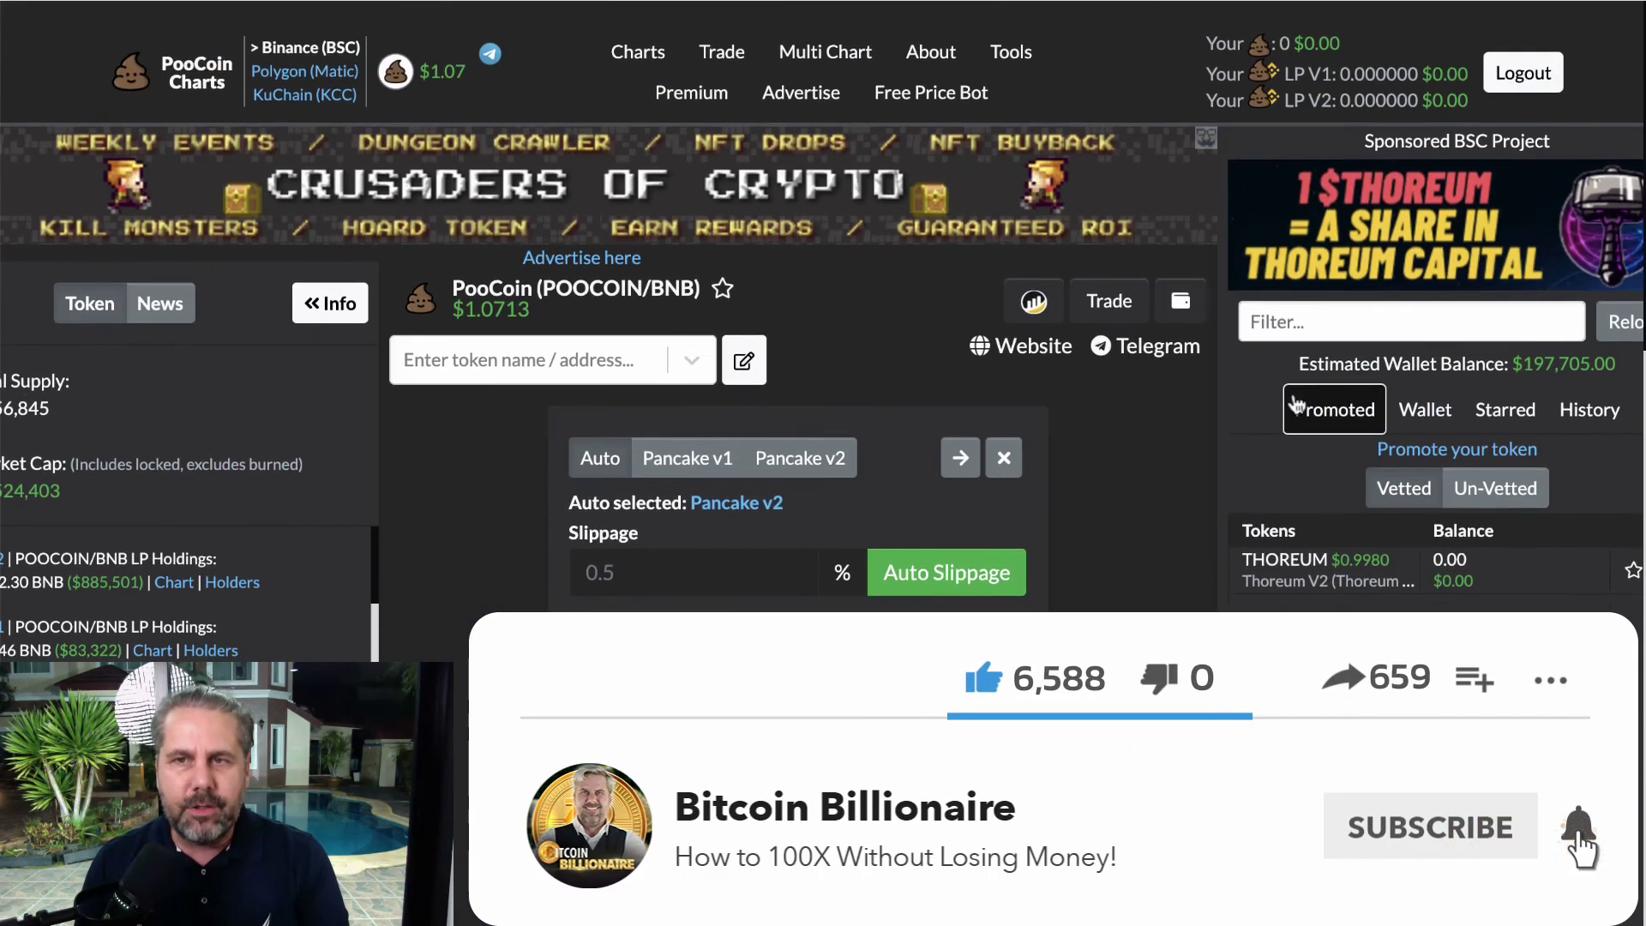
scroll(1232, 722, "down", 10)
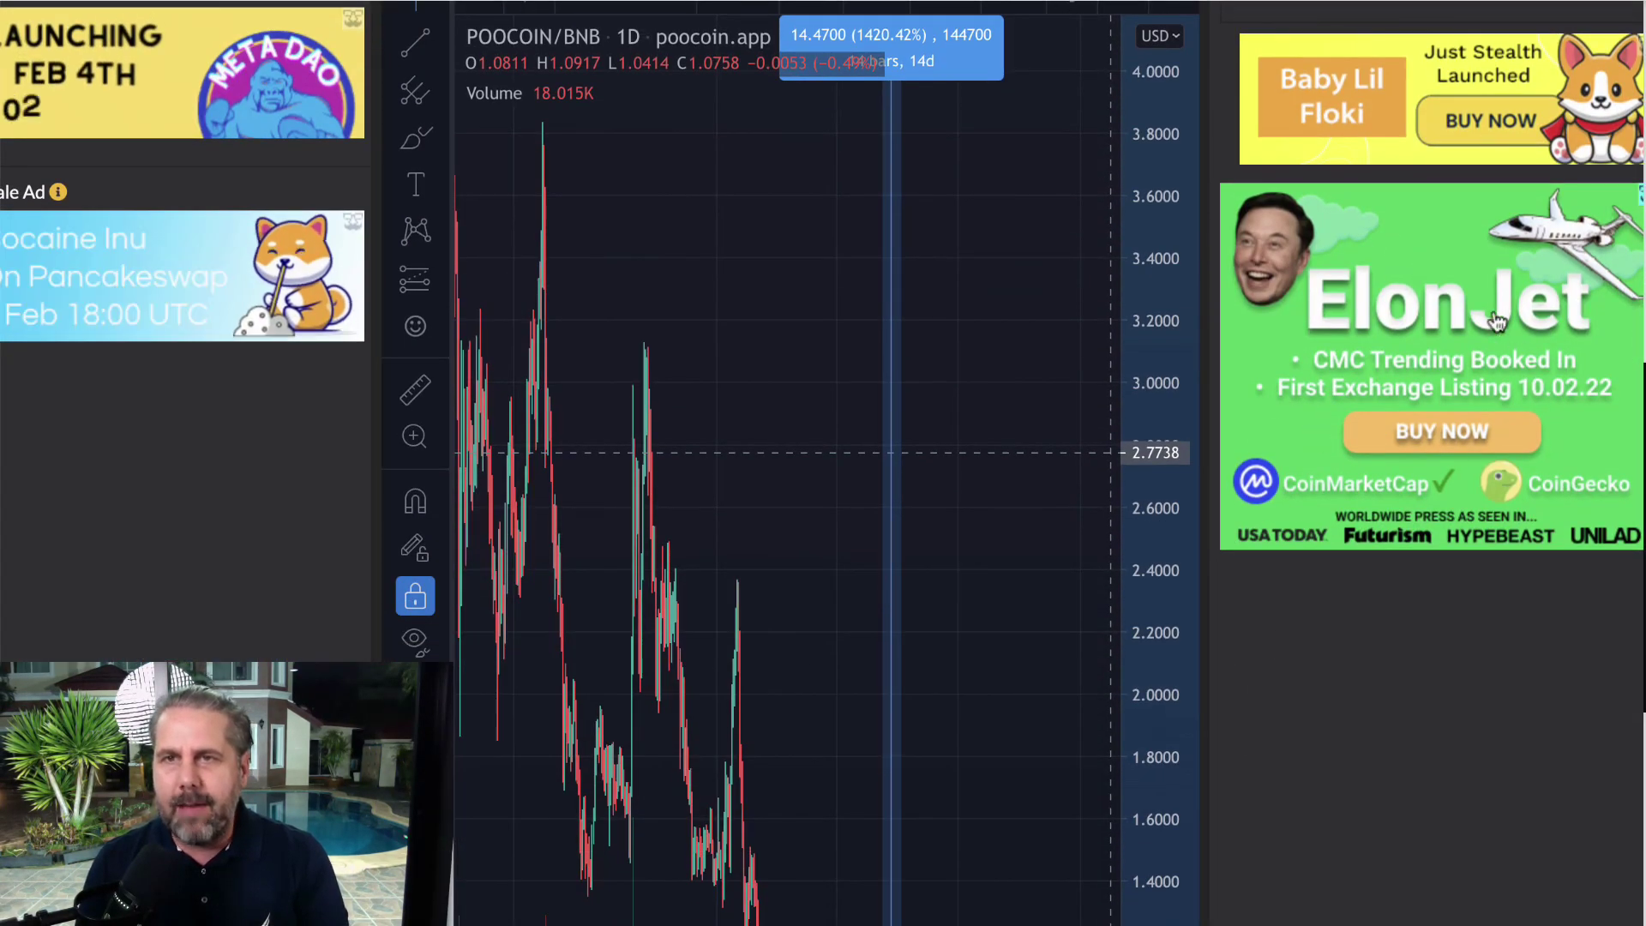
scroll(1371, 653, "down", 8)
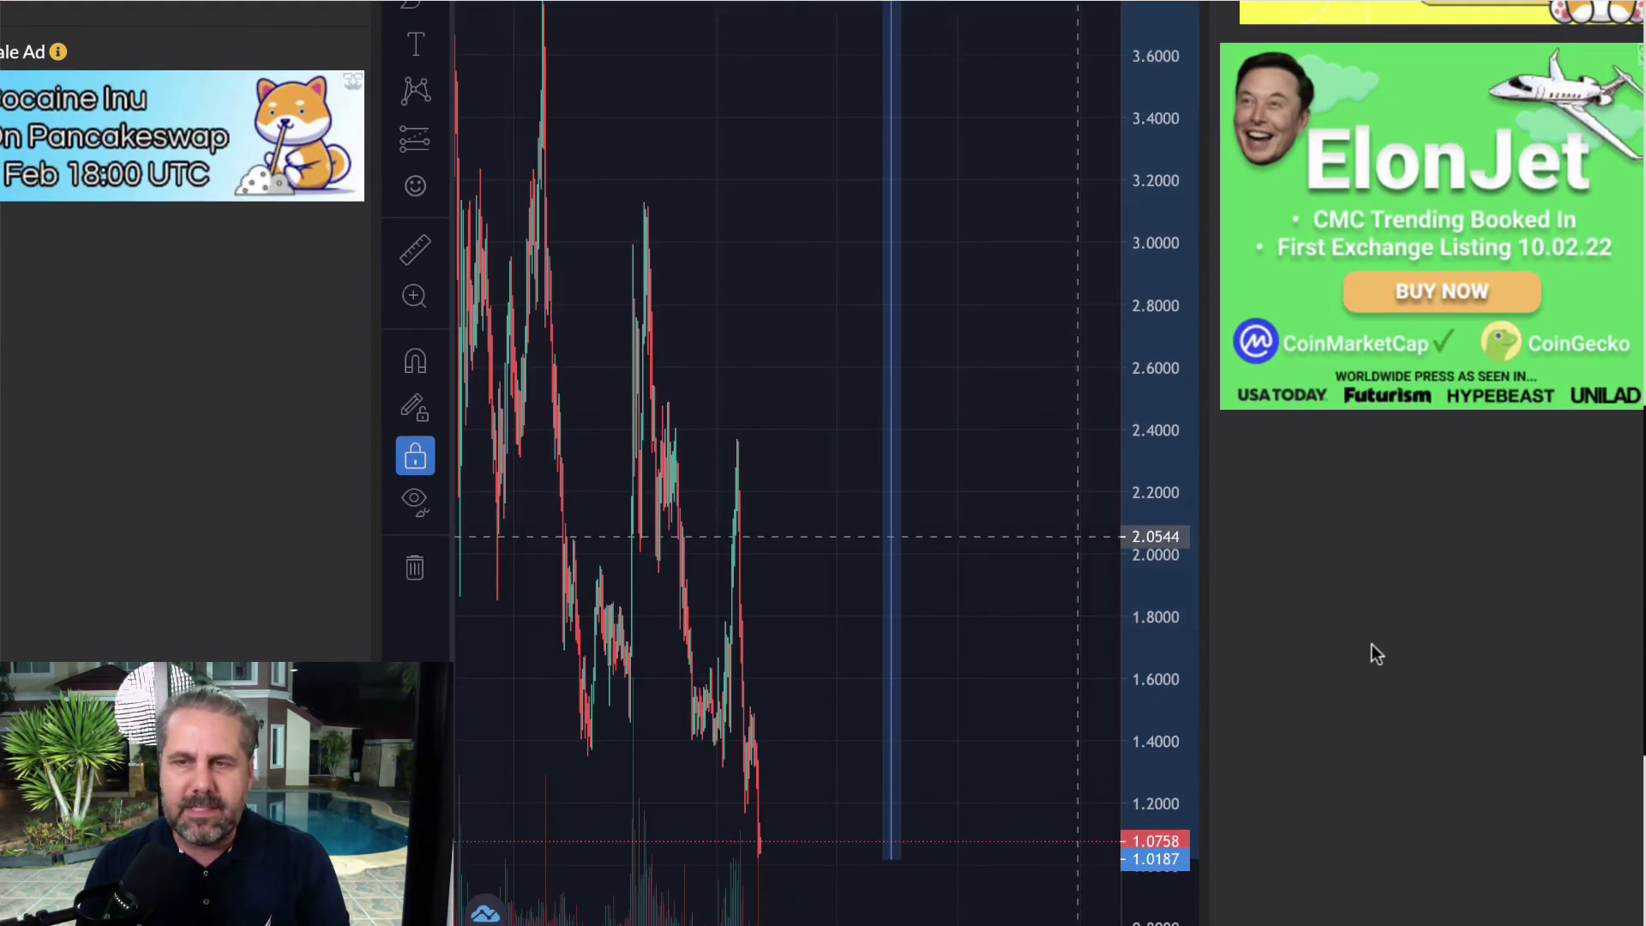
scroll(1372, 654, "up", 15)
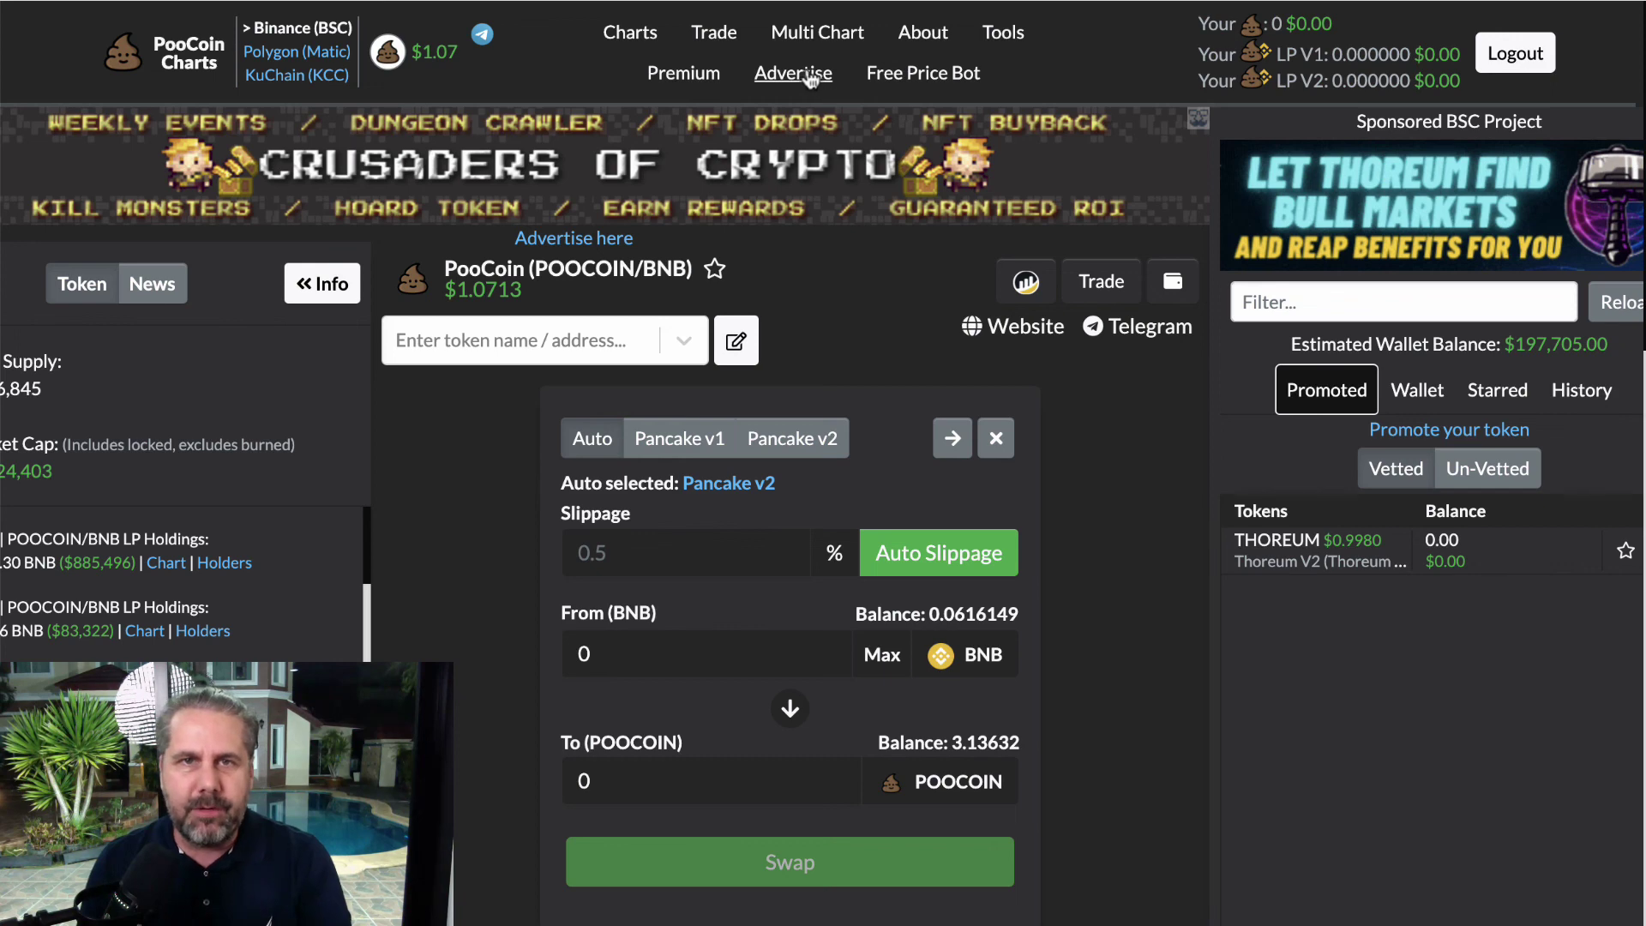
Step: Go via the Charts home page to the standalone Trade swap page, paying from BNB
left_click(645, 31)
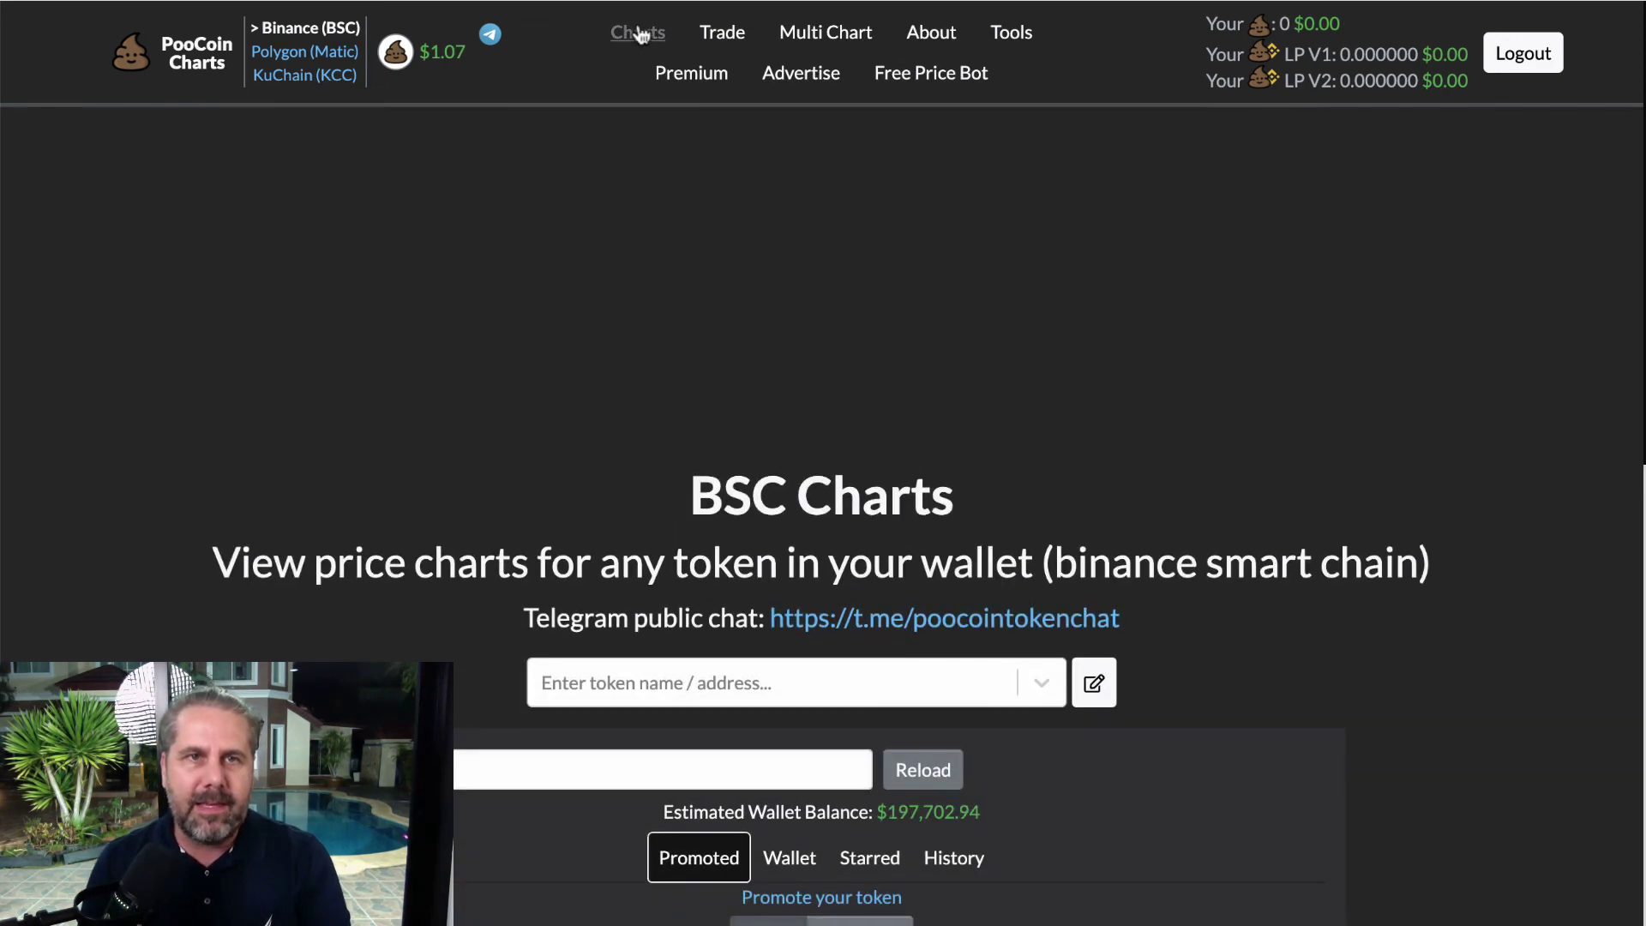
left_click(716, 34)
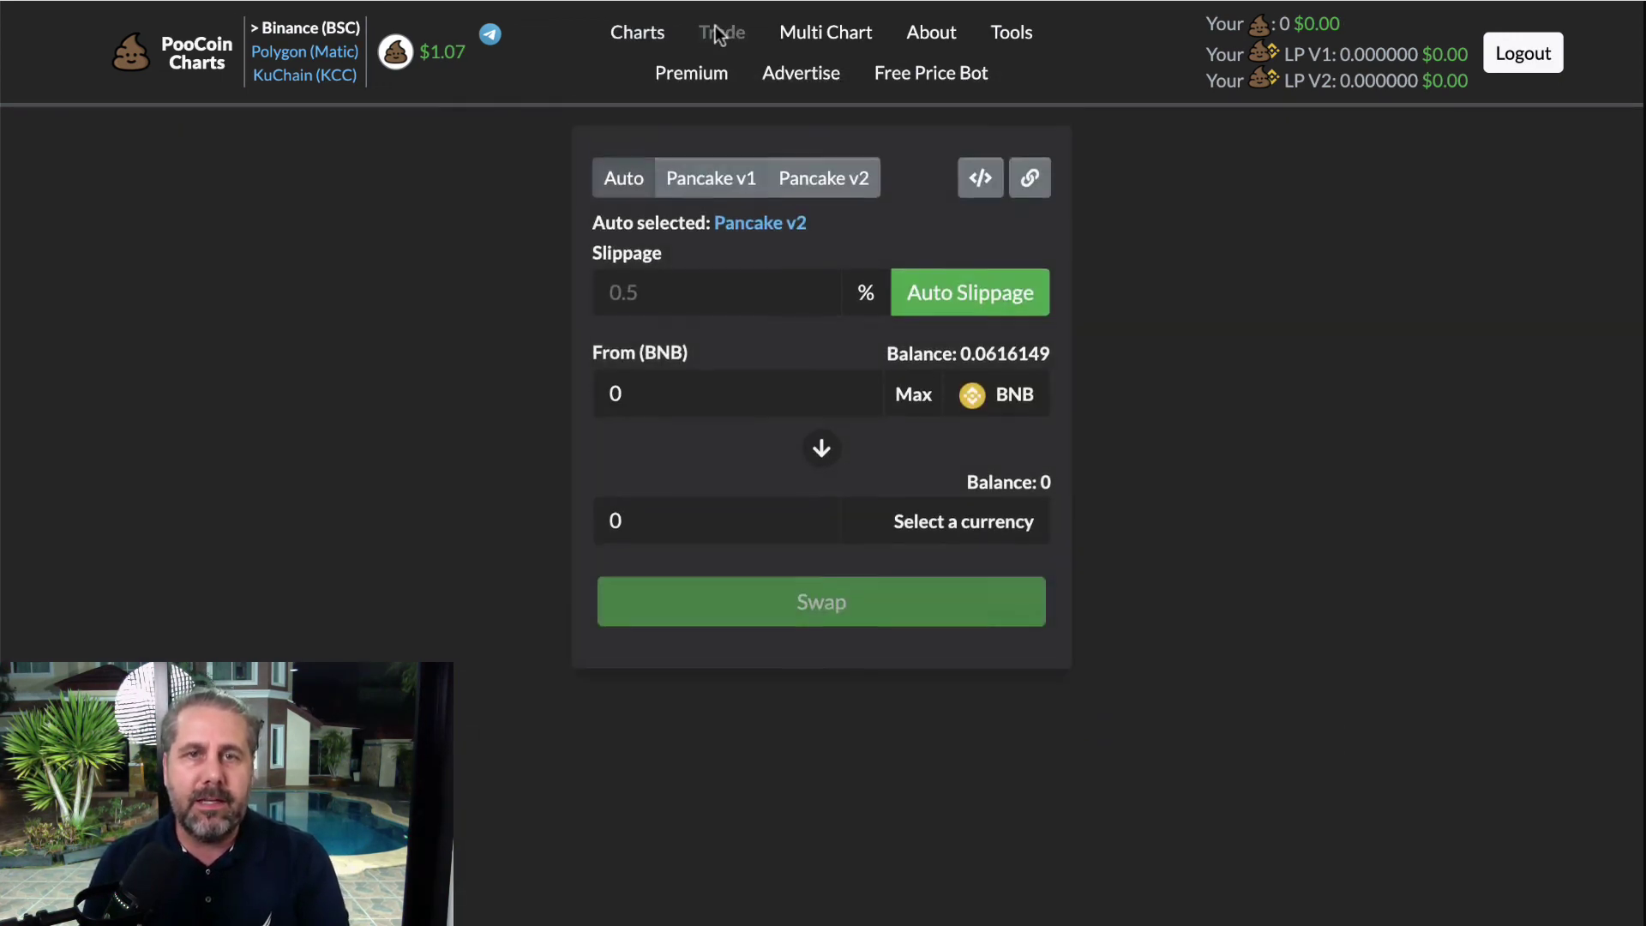